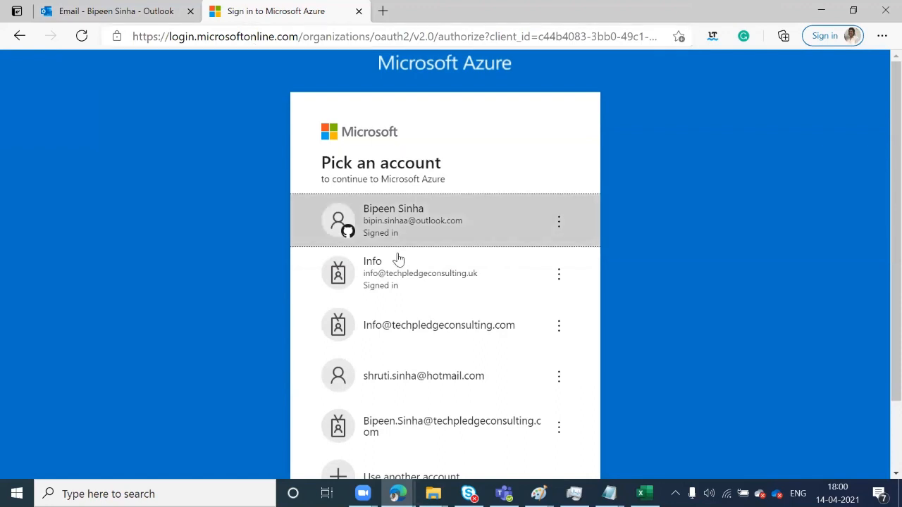
Step: Sign in to Azure with the Outlook account and start the SPvm virtual machine
{"action": "left_click", "coordinate": [442, 232]}
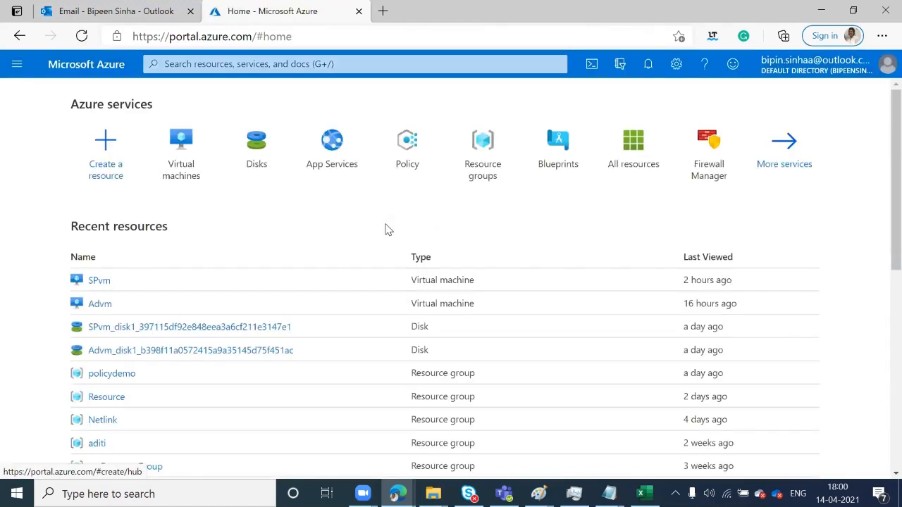
{"action": "left_click", "coordinate": [178, 180]}
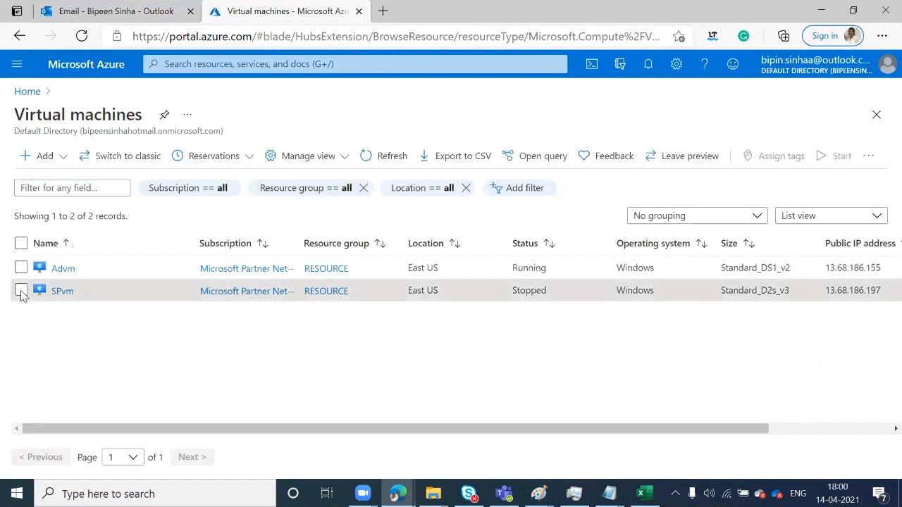
{"action": "left_click", "coordinate": [21, 291]}
{"action": "left_click", "coordinate": [61, 294]}
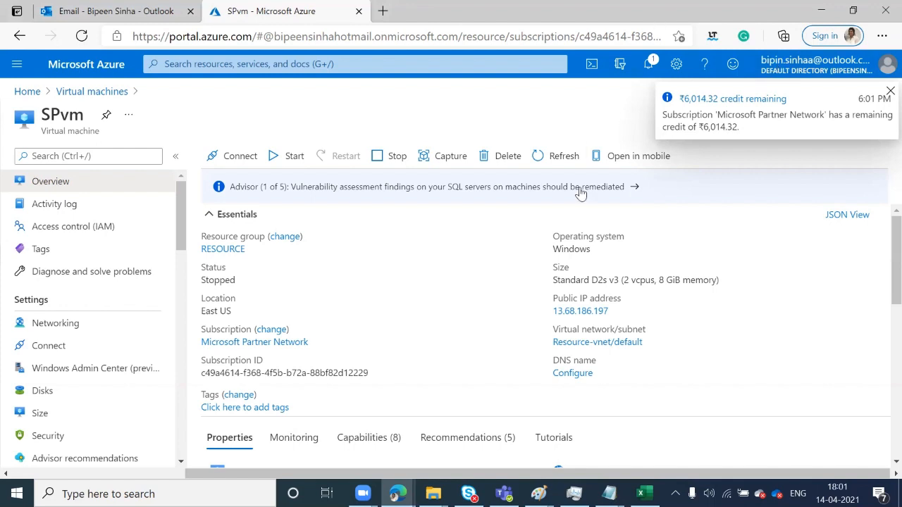
{"action": "left_click", "coordinate": [291, 168]}
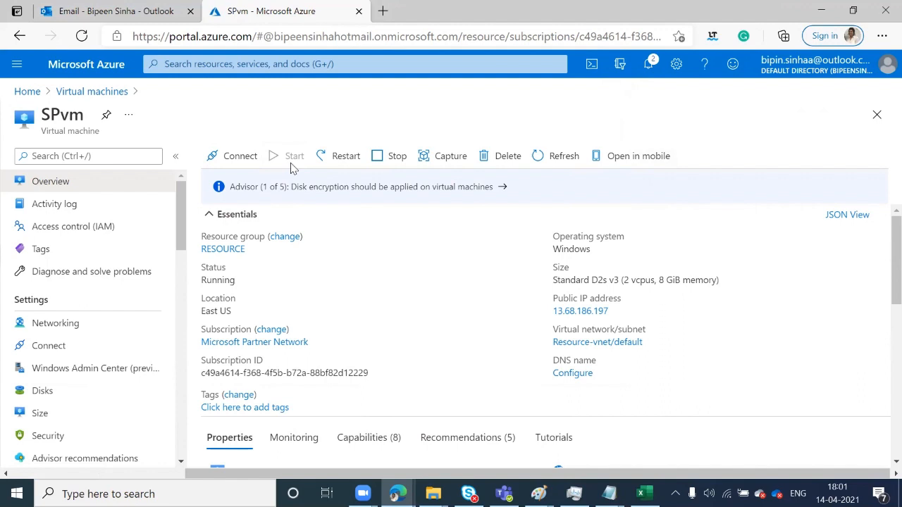
Step: Open the Advm virtual machine's overview and copy its public IP address
{"action": "left_click", "coordinate": [91, 93]}
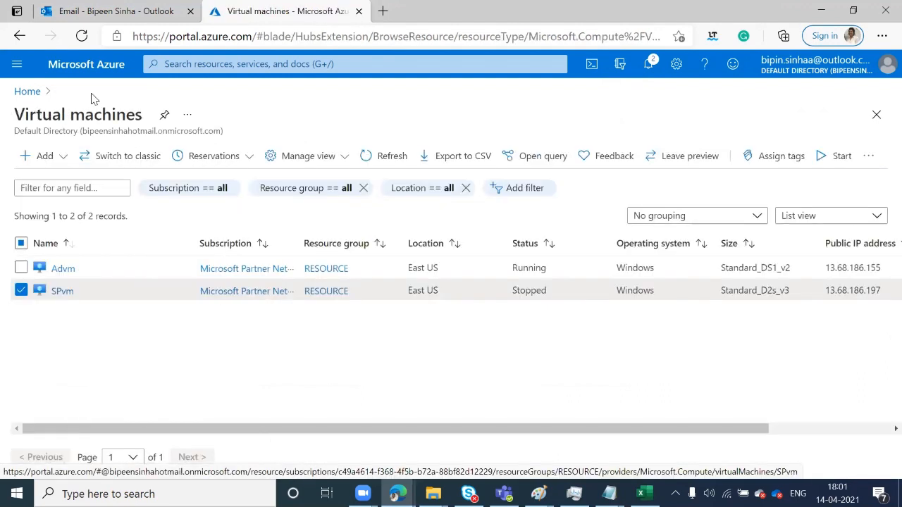
{"action": "left_click", "coordinate": [59, 274]}
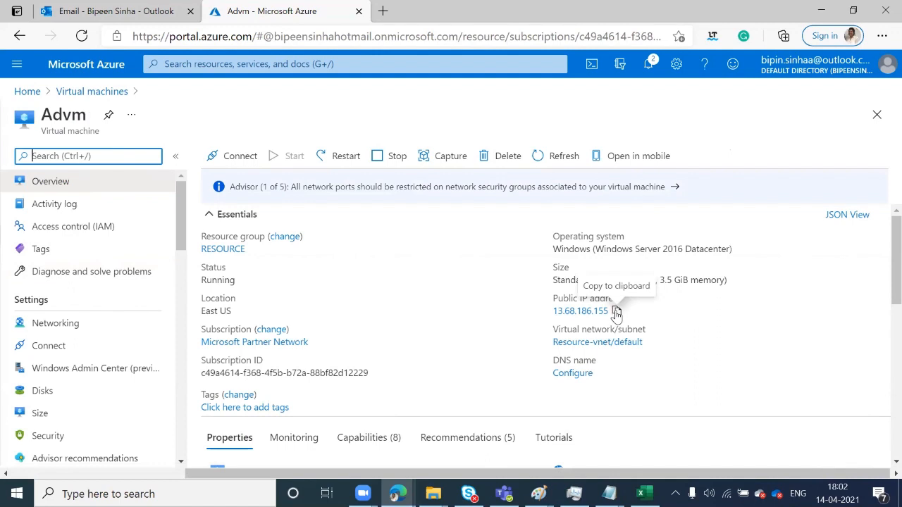
{"action": "left_click", "coordinate": [616, 313]}
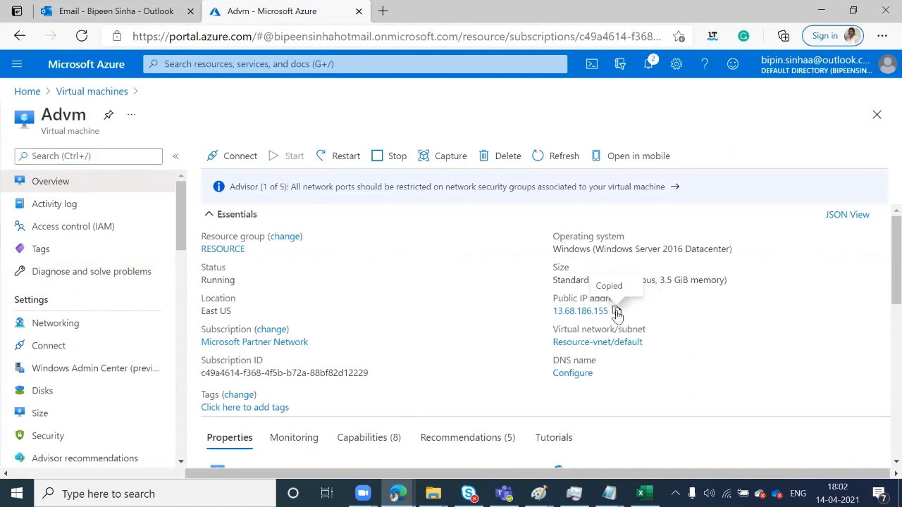
Step: Switch to Remote Desktop Connection and start a connection to Advm's copied address, 13.68.186.155
{"action": "left_click", "coordinate": [148, 493]}
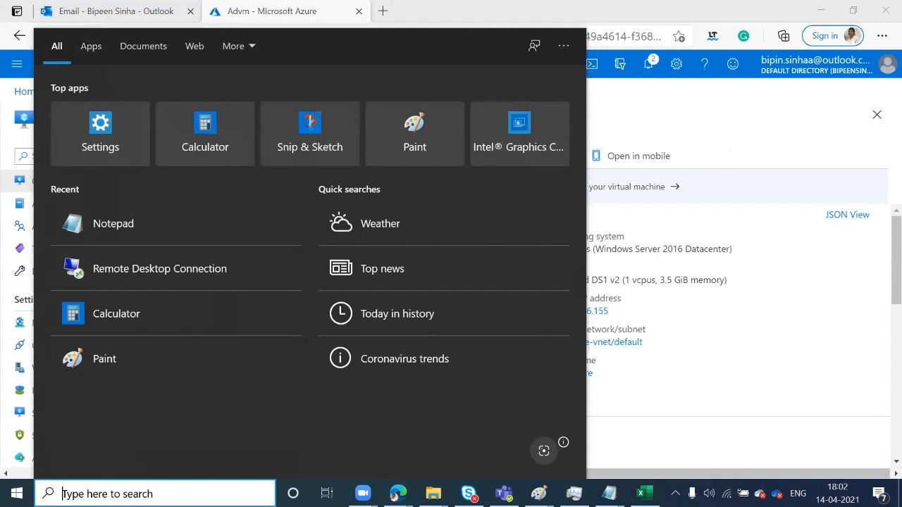
{"action": "left_click", "coordinate": [134, 272]}
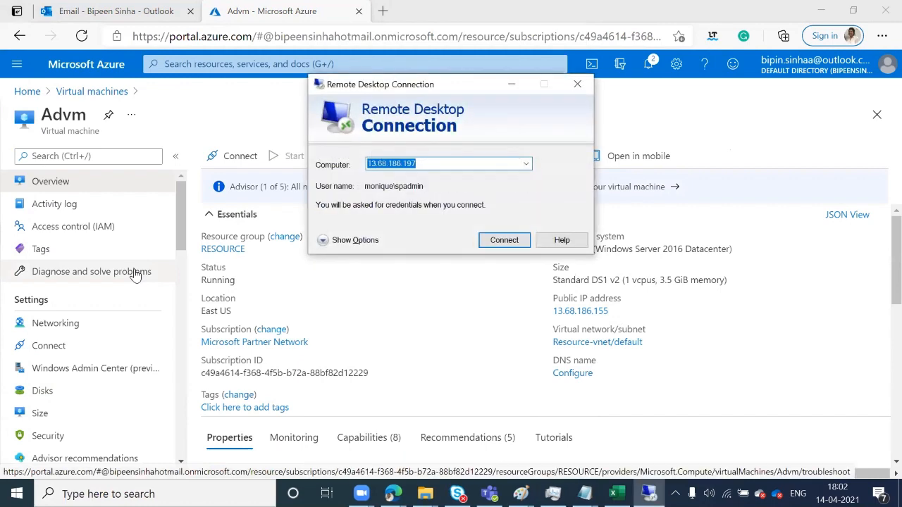
{"action": "key", "text": "BackSpace"}
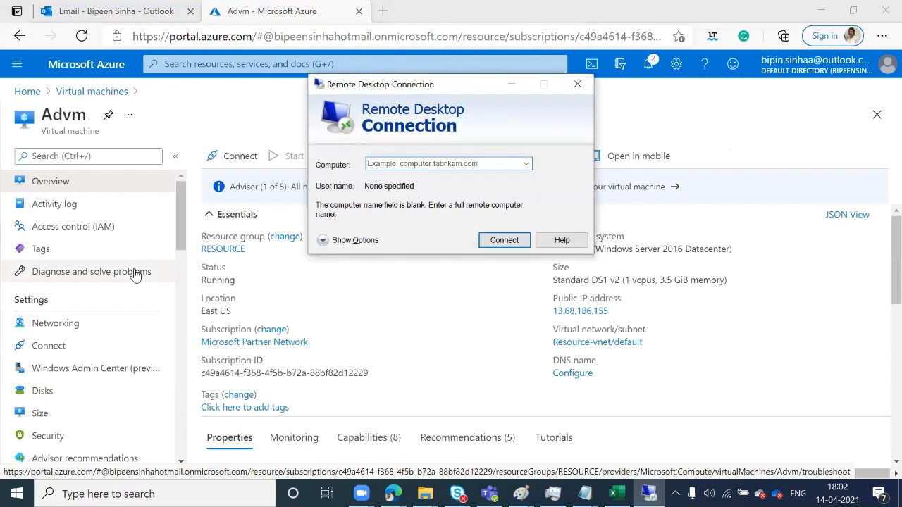
{"action": "key", "text": "ctrl+v"}
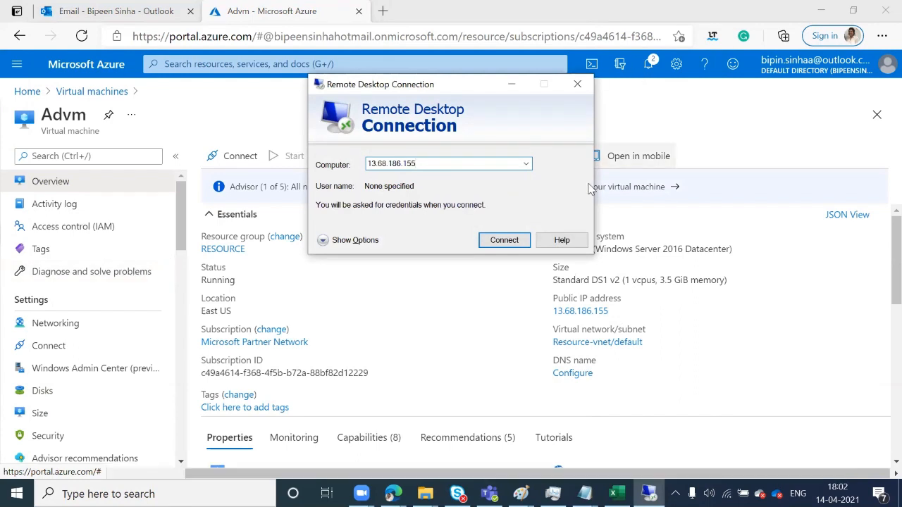
{"action": "left_click", "coordinate": [486, 242]}
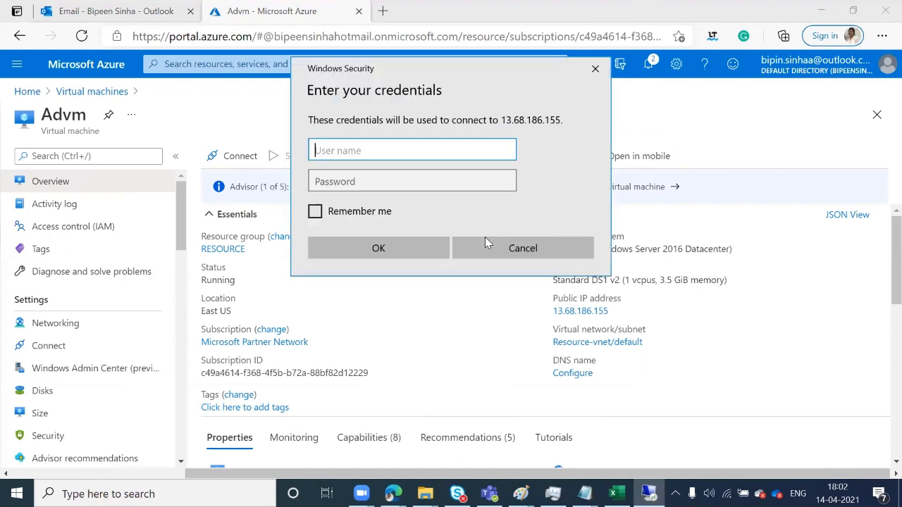
Step: Log on to the remote computer with the domain administrator's user name and password, accepting the untrusted certificate
{"action": "type", "text": "monique\\spadmin"}
{"action": "key", "text": "Tab"}
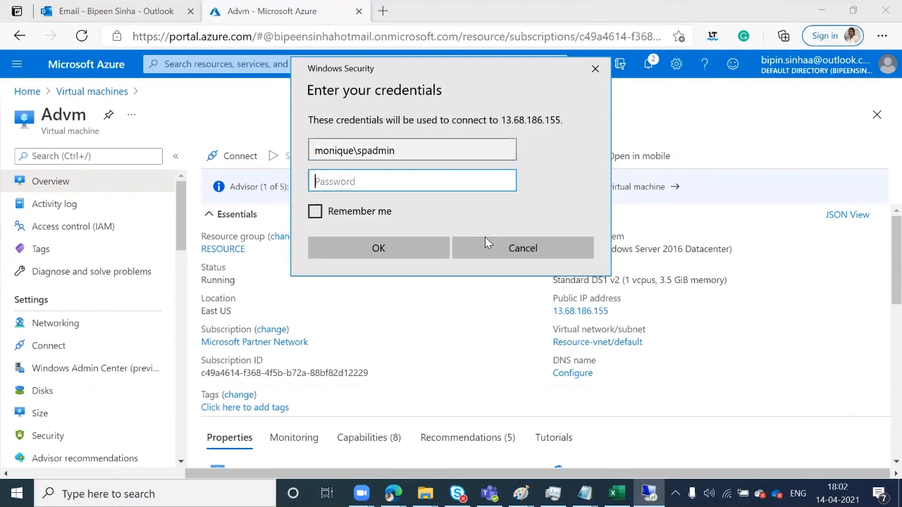
{"action": "type", "text": "••••••••••••"}
{"action": "key", "text": "Return"}
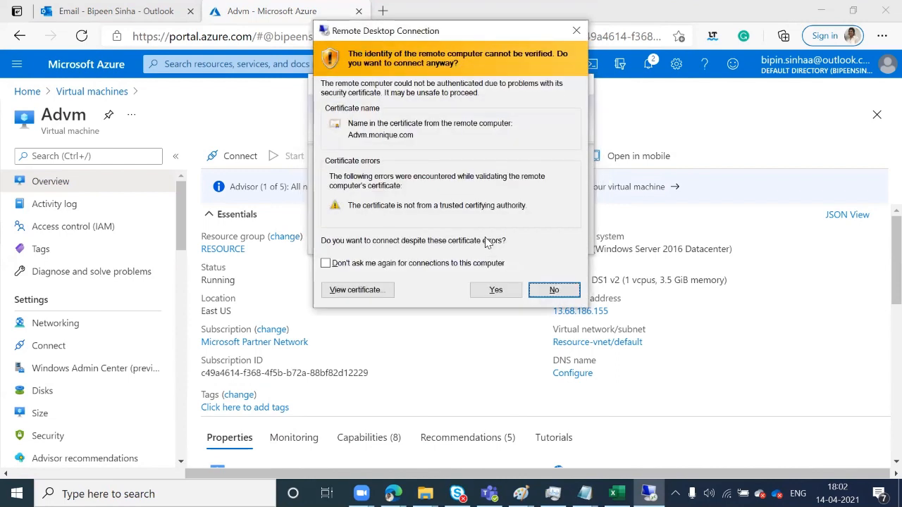
{"action": "left_click", "coordinate": [499, 290]}
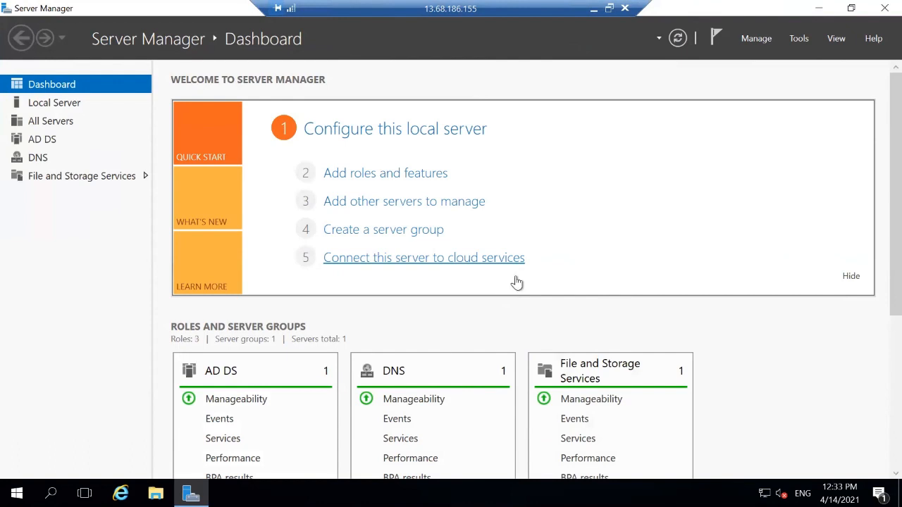
Step: Open Active Directory Users and Computers and create an organizational unit named marketing in the monique.com domain
{"action": "left_click", "coordinate": [795, 38]}
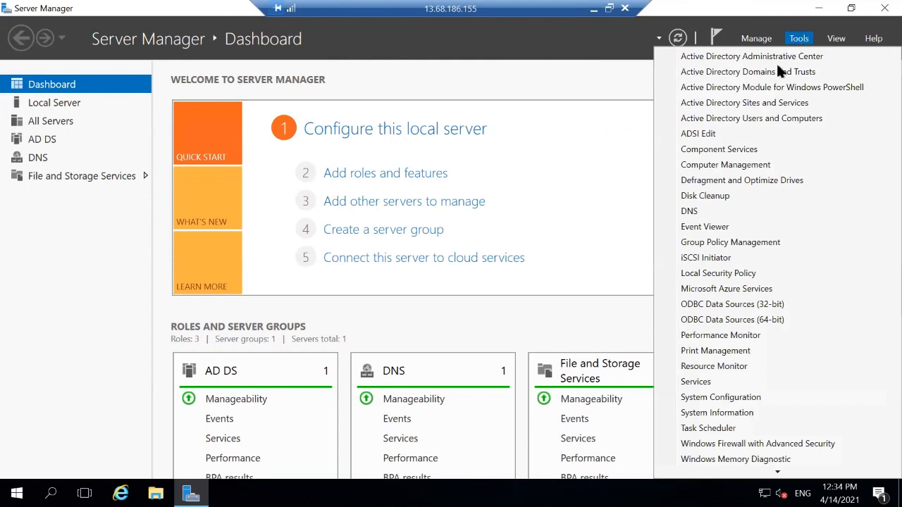
{"action": "left_click", "coordinate": [756, 119]}
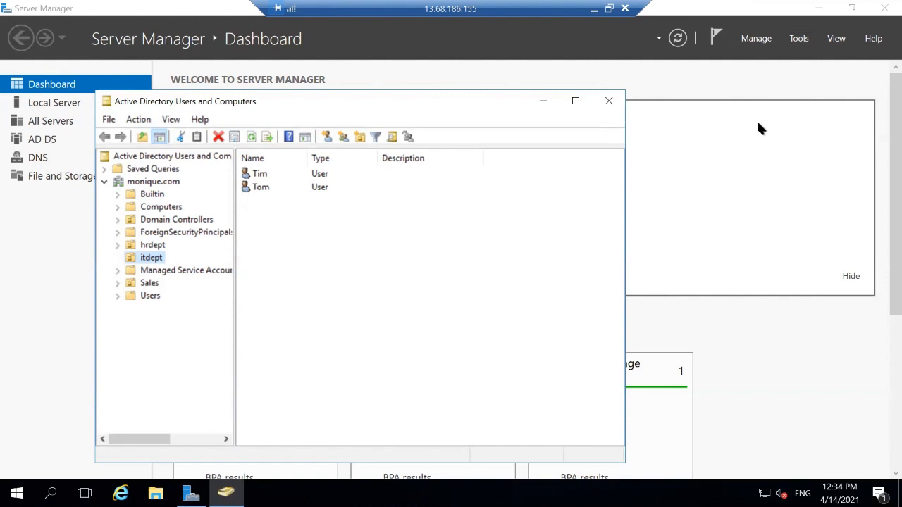
{"action": "right_click", "coordinate": [147, 182]}
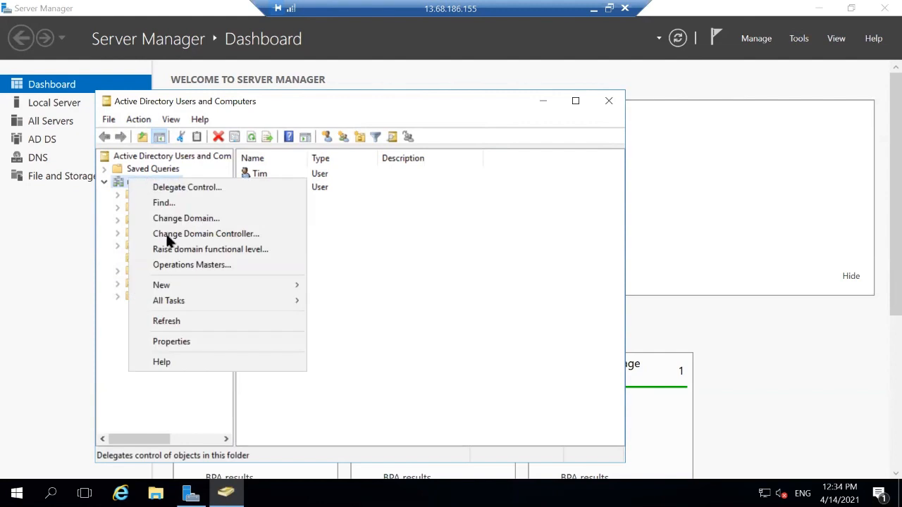
{"action": "mouse_move", "coordinate": [195, 286]}
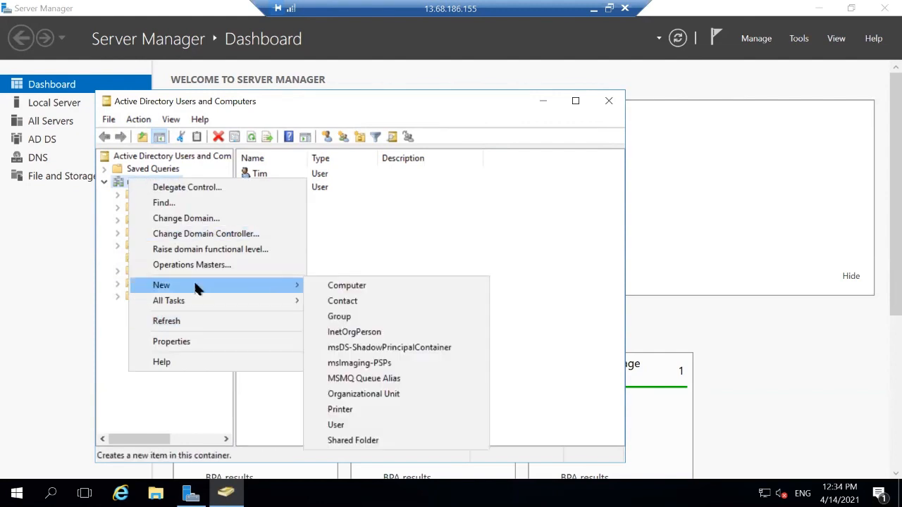
{"action": "left_click", "coordinate": [352, 396]}
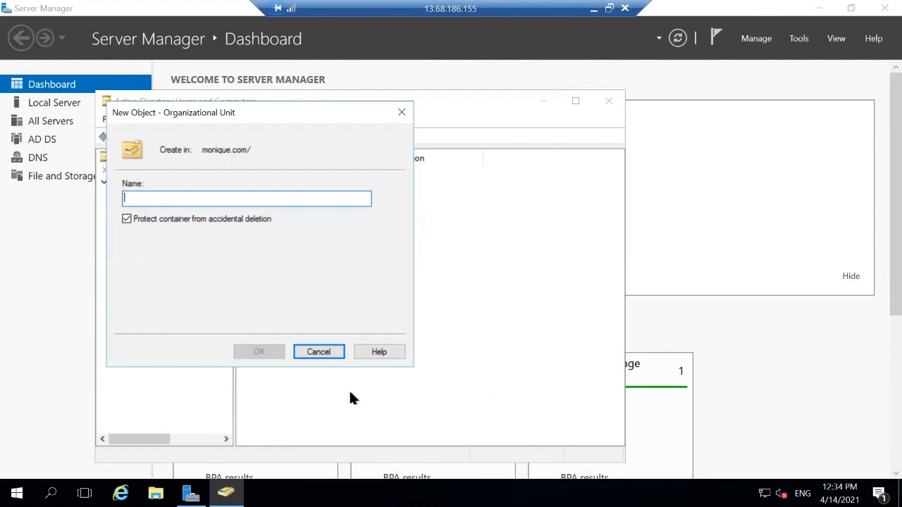
{"action": "type", "text": "ma"}
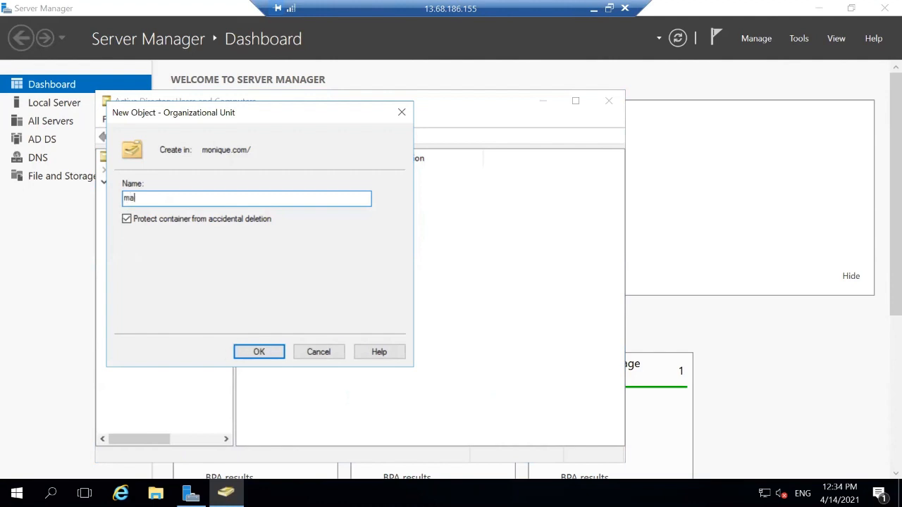
{"action": "type", "text": "rketing"}
{"action": "left_click", "coordinate": [246, 352]}
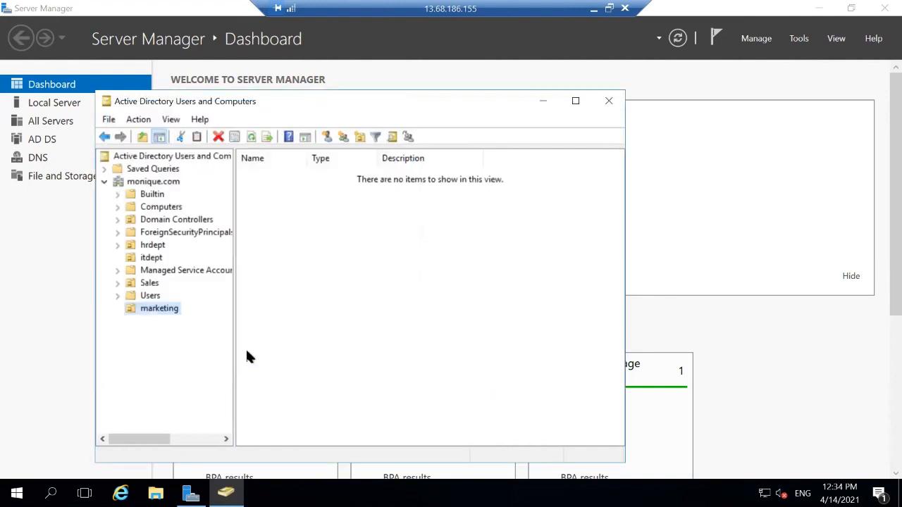
Step: Start a new user in the marketing organizational unit, entering the user's first name and a matching logon name
{"action": "right_click", "coordinate": [167, 314]}
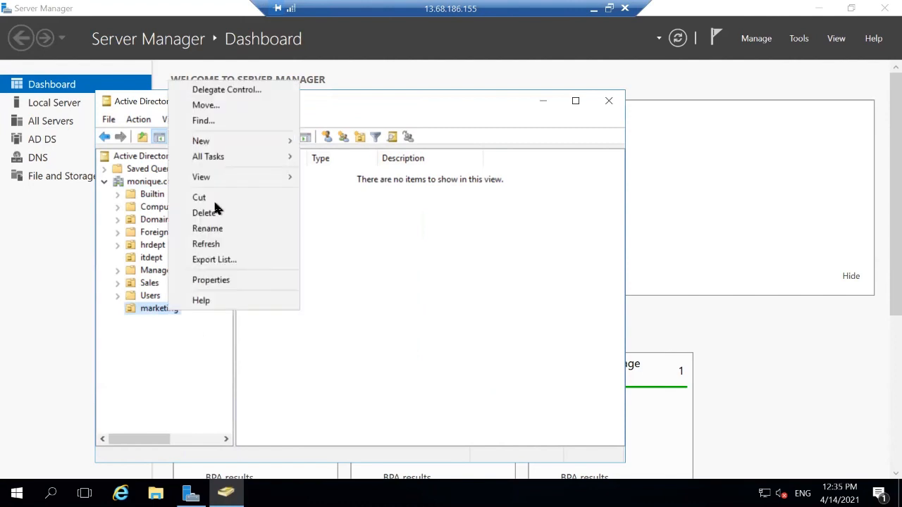
{"action": "mouse_move", "coordinate": [242, 147]}
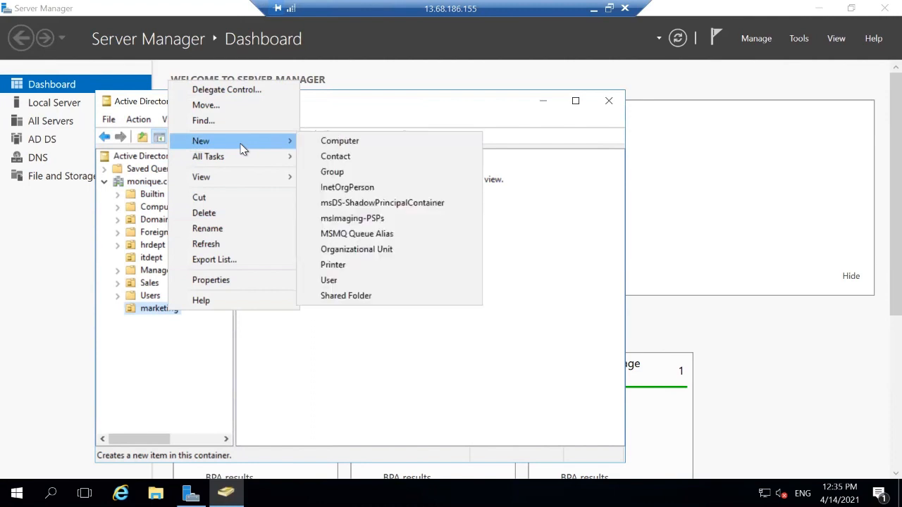
{"action": "left_click", "coordinate": [329, 280]}
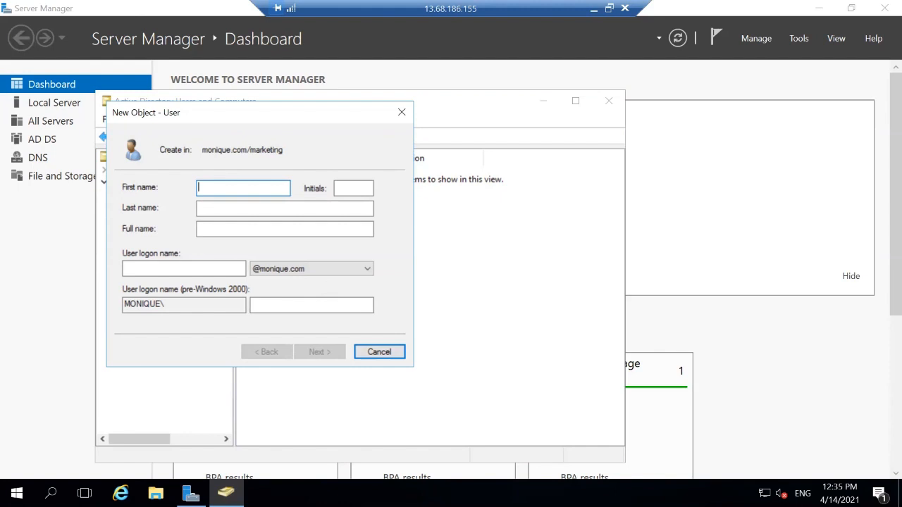
{"action": "type", "text": "Ben"}
{"action": "left_click", "coordinate": [219, 269]}
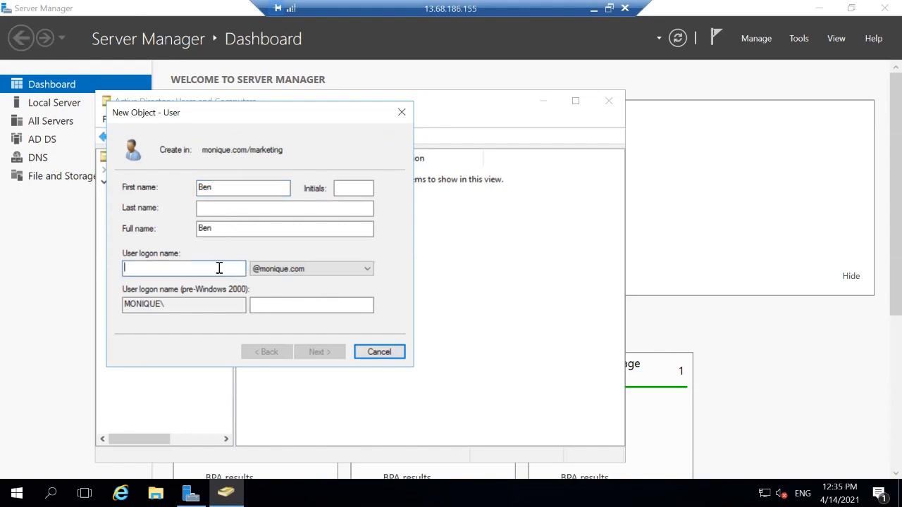
{"action": "type", "text": "Ben"}
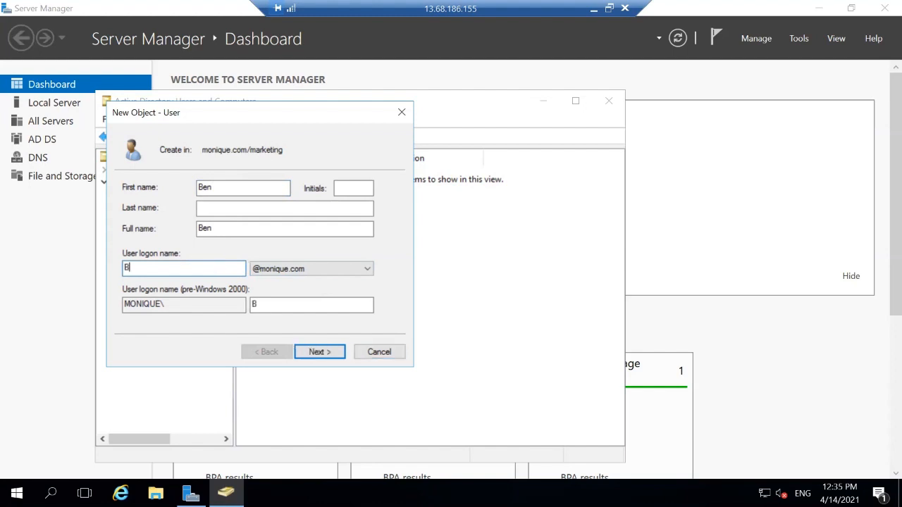
{"action": "left_click", "coordinate": [306, 354]}
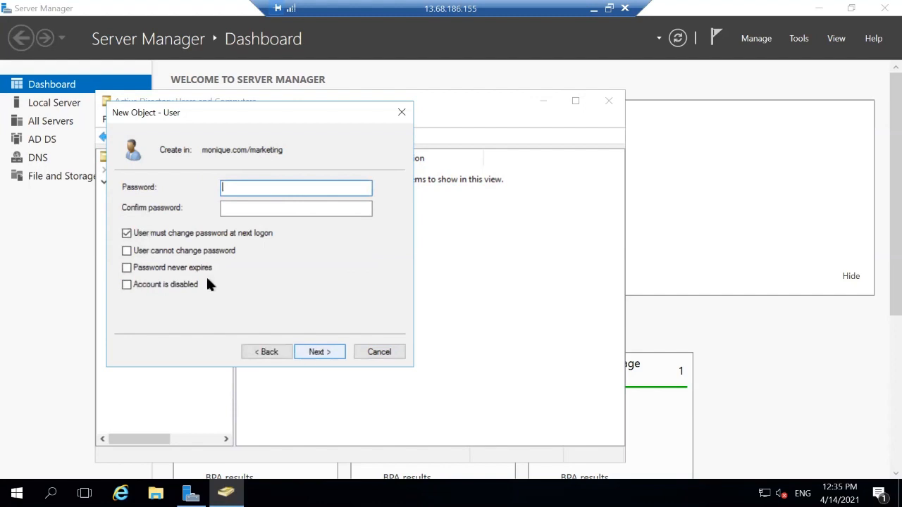
Step: Turn off the password change at next logon, enter and confirm the user's password, and finish creating the user
{"action": "left_click", "coordinate": [128, 234]}
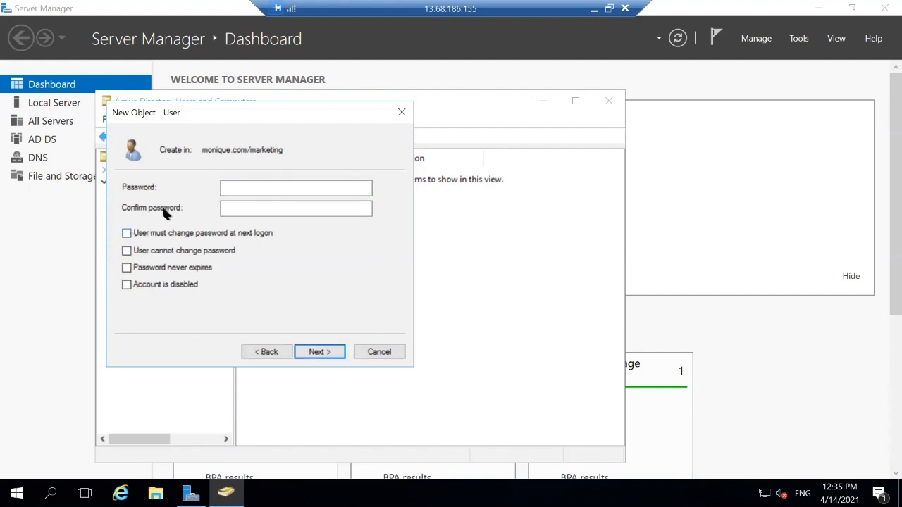
{"action": "left_click", "coordinate": [241, 184]}
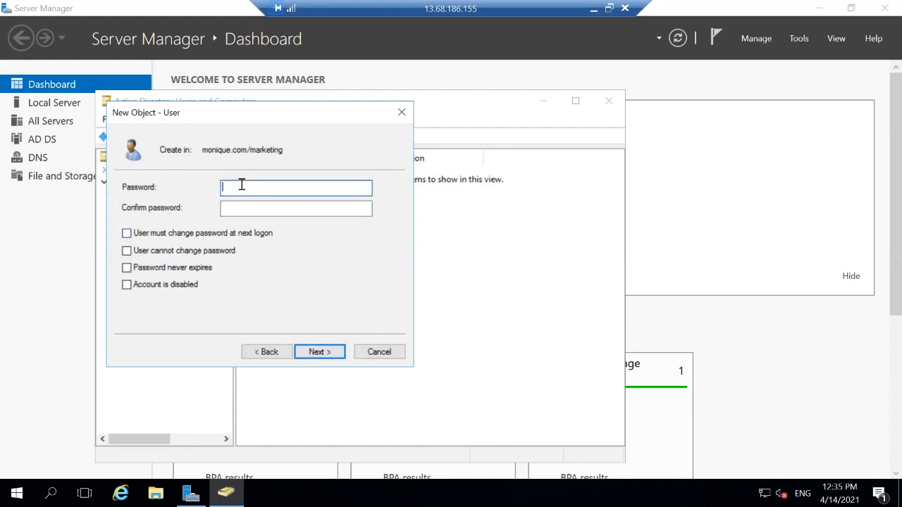
{"action": "type", "text": "••••••••••••"}
{"action": "key", "text": "Tab"}
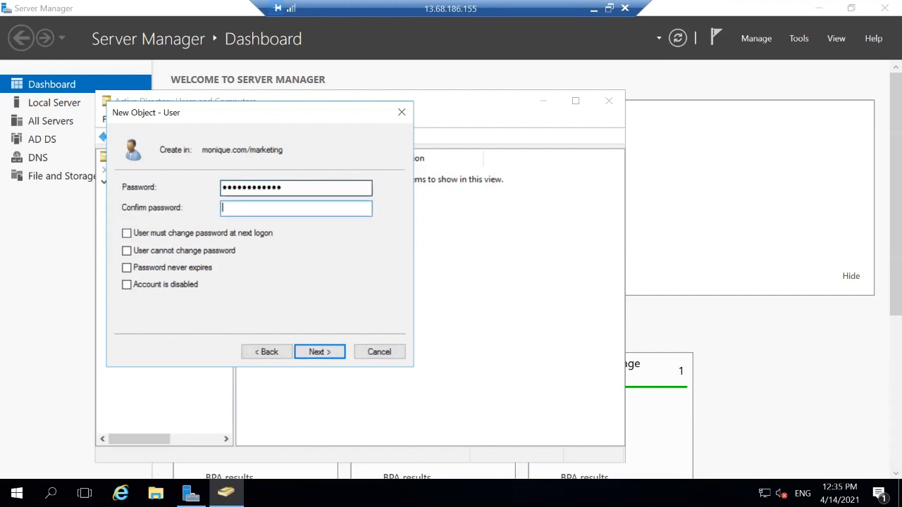
{"action": "type", "text": "••••••••••••"}
{"action": "left_click", "coordinate": [327, 351]}
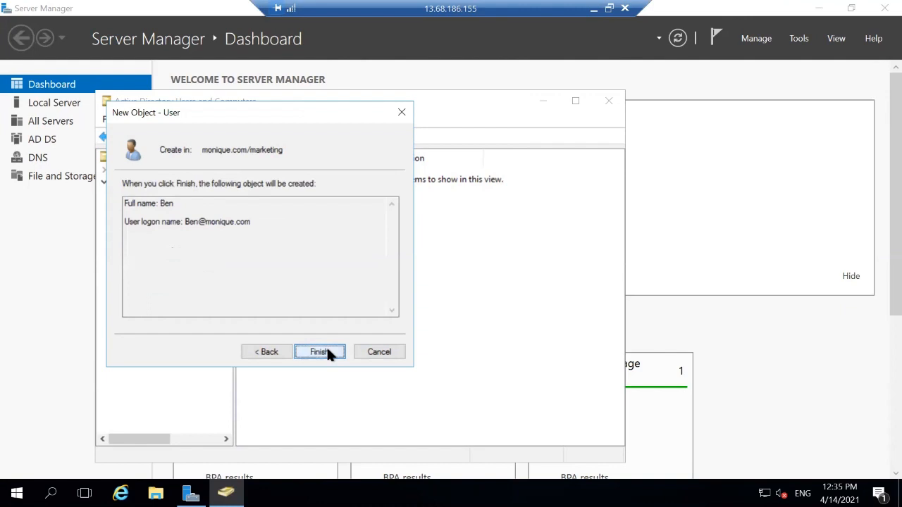
{"action": "left_click", "coordinate": [325, 352]}
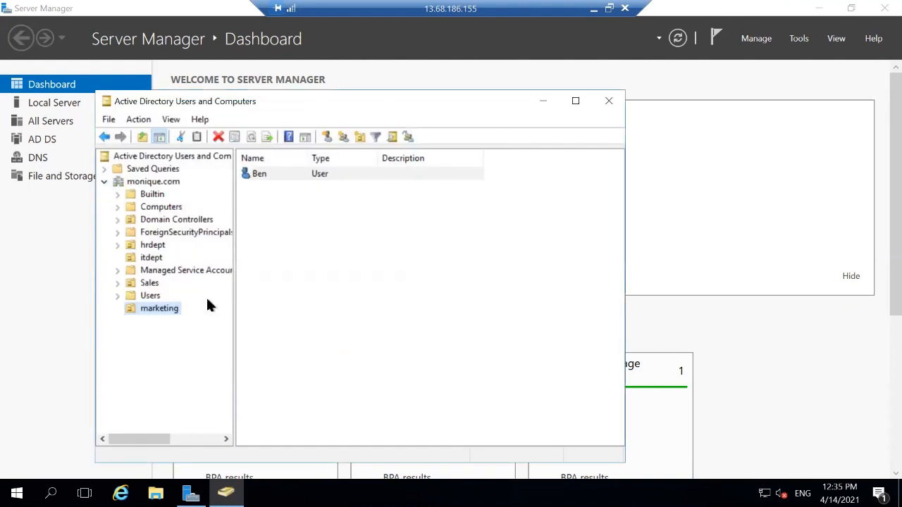
Step: Start a second user in the marketing organizational unit, entering the user's first name and the same name as user logon name
{"action": "right_click", "coordinate": [159, 308]}
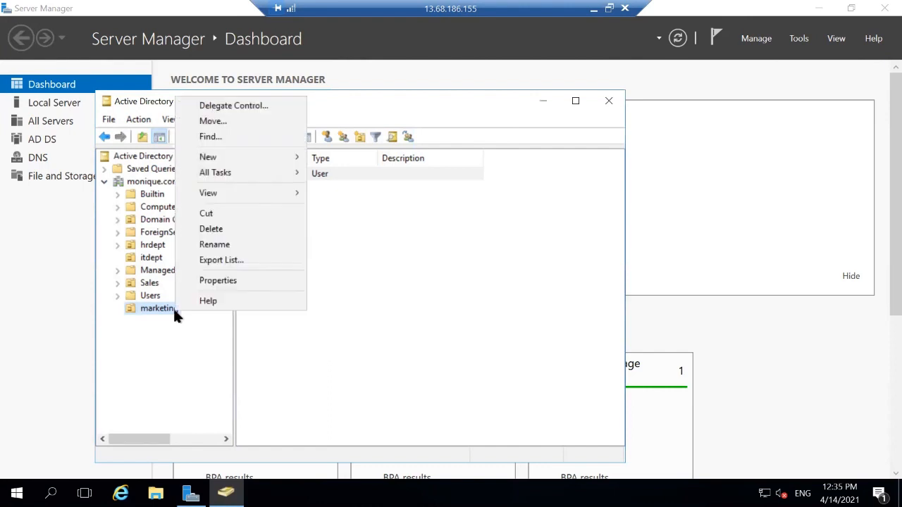
{"action": "mouse_move", "coordinate": [251, 160]}
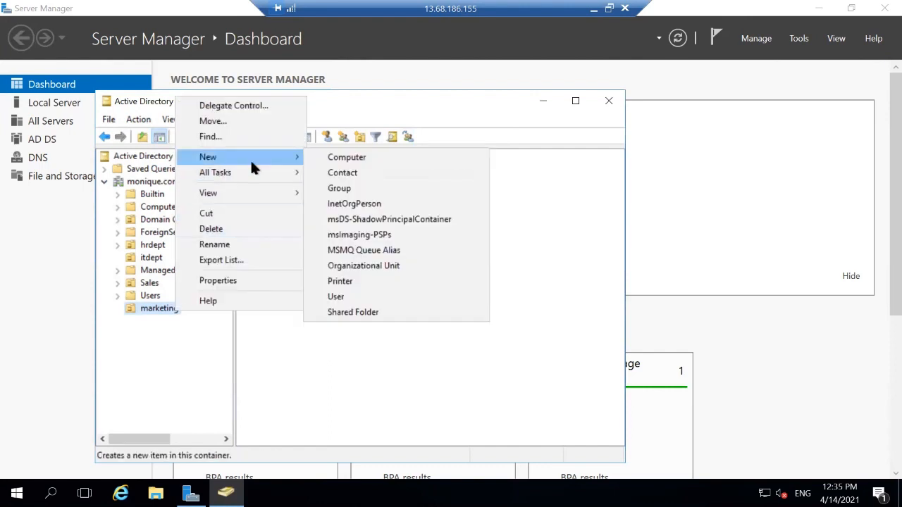
{"action": "left_click", "coordinate": [337, 299]}
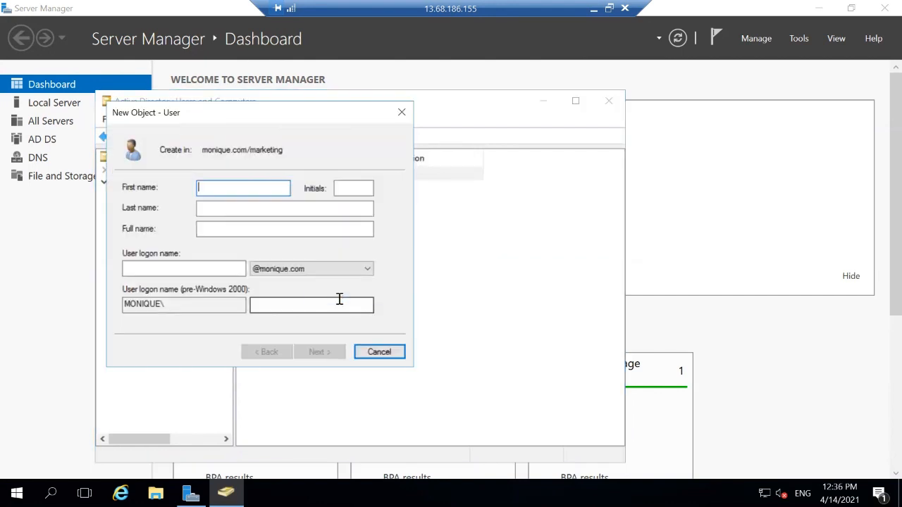
{"action": "type", "text": "Paul"}
{"action": "left_click", "coordinate": [195, 270]}
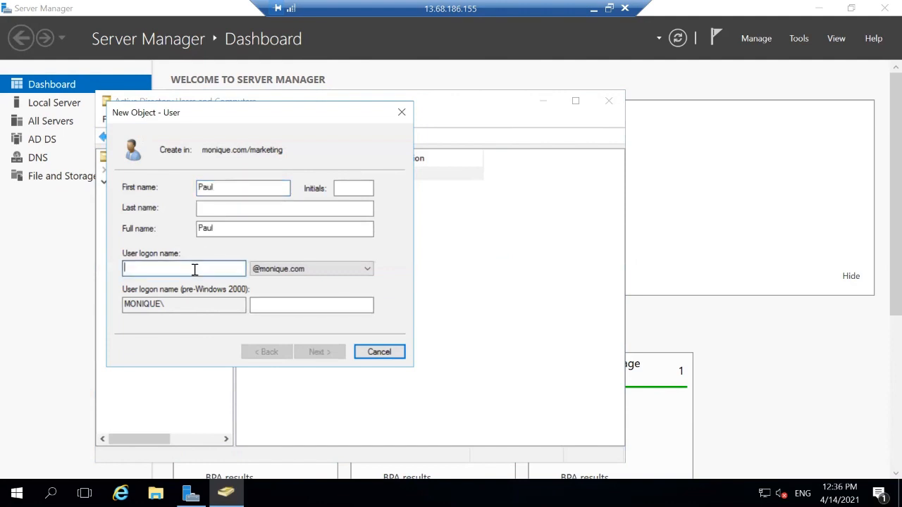
{"action": "type", "text": "Paul"}
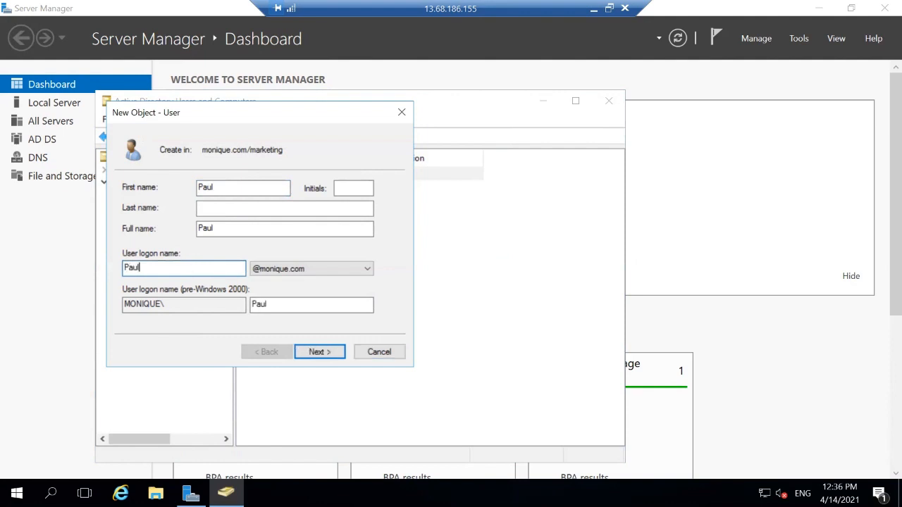
{"action": "left_click", "coordinate": [314, 353]}
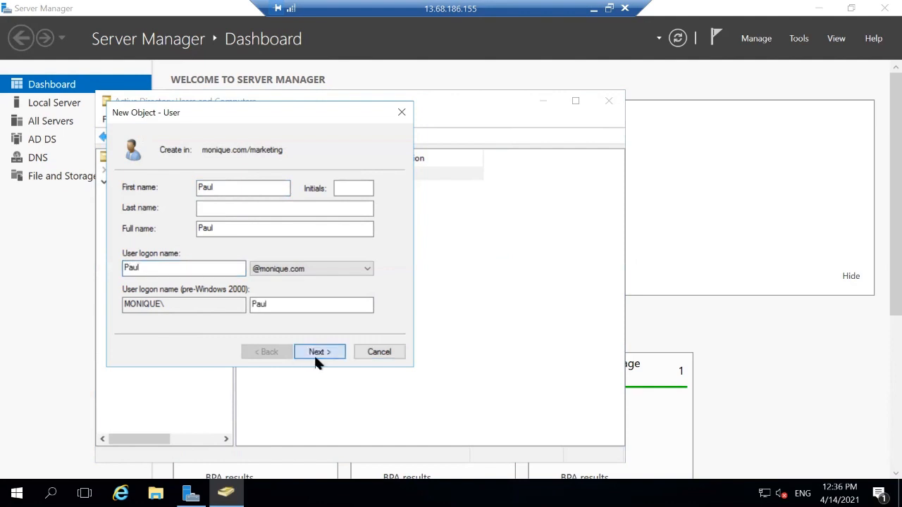
Step: Clear the requirement to change the password at next logon, enter and confirm the second user's password, and finish creating the account
{"action": "left_click", "coordinate": [127, 232]}
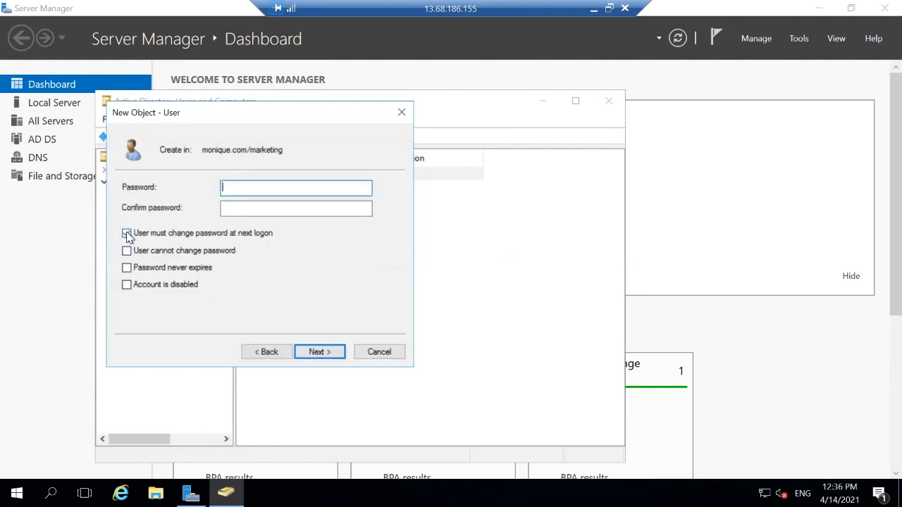
{"action": "left_click", "coordinate": [256, 189]}
{"action": "type", "text": "••••••••••••"}
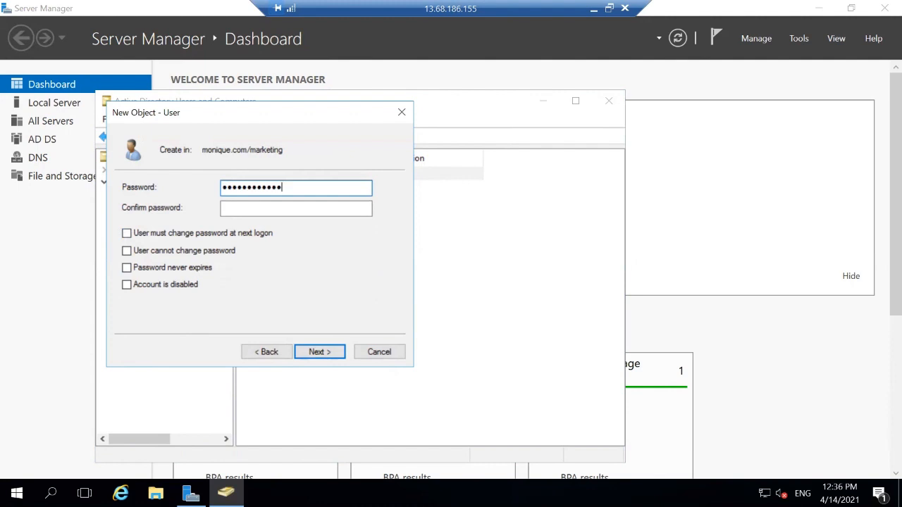
{"action": "key", "text": "Tab"}
{"action": "type", "text": "••"}
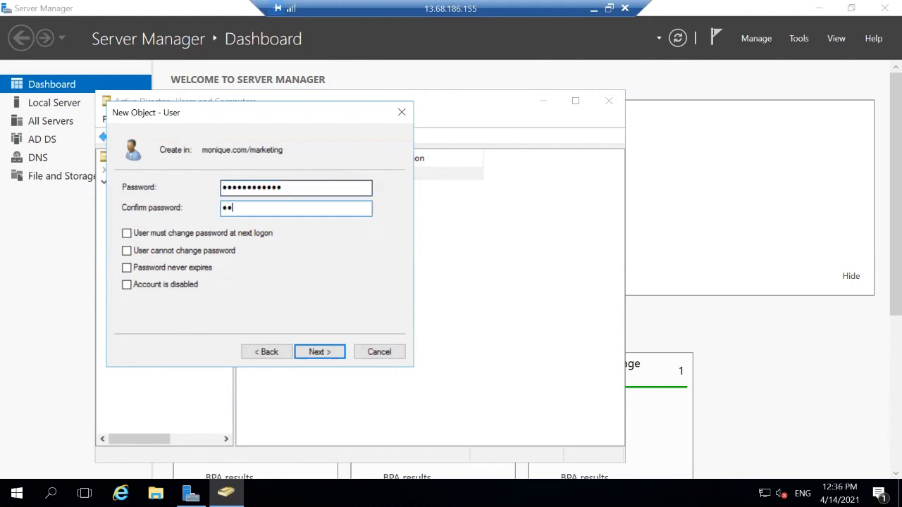
{"action": "type", "text": "••••••••••"}
{"action": "left_click", "coordinate": [317, 355]}
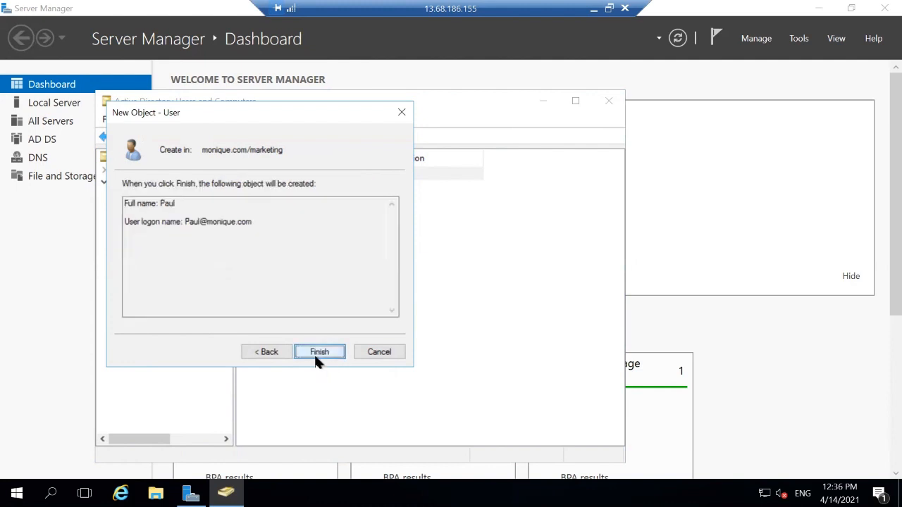
{"action": "left_click", "coordinate": [317, 355]}
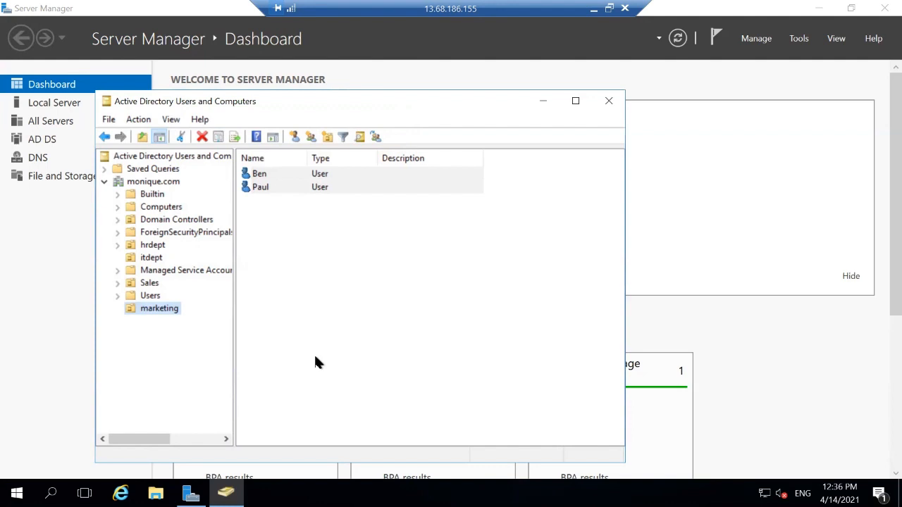
Step: Add both users in the marketing organizational unit to the Domain Admins group
{"action": "right_click", "coordinate": [258, 178]}
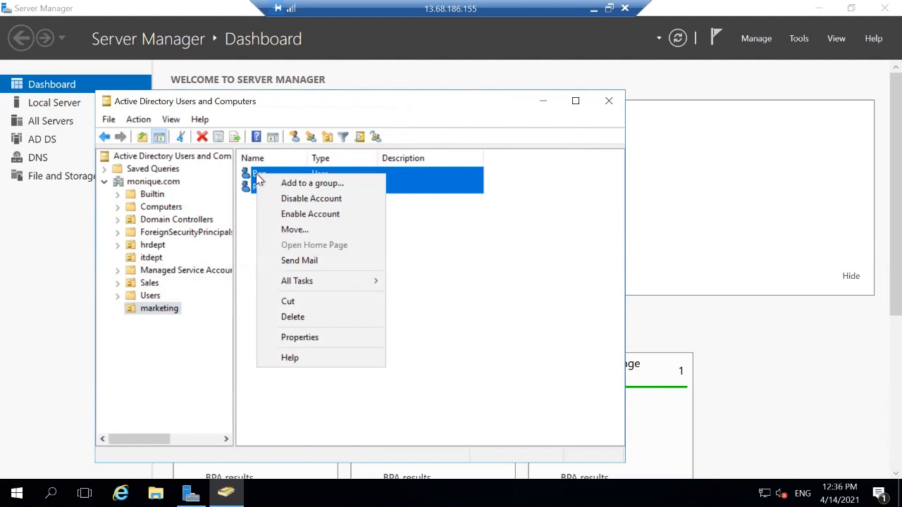
{"action": "left_click", "coordinate": [289, 183]}
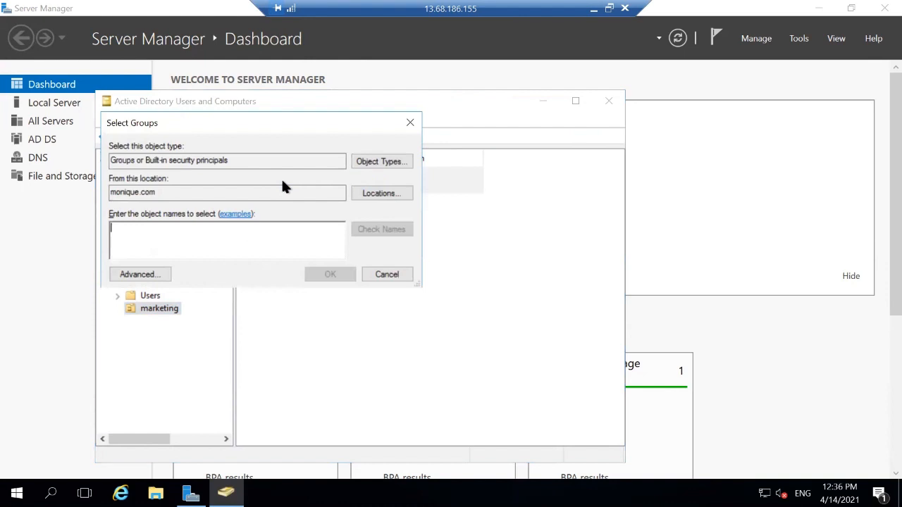
{"action": "type", "text": "domain"}
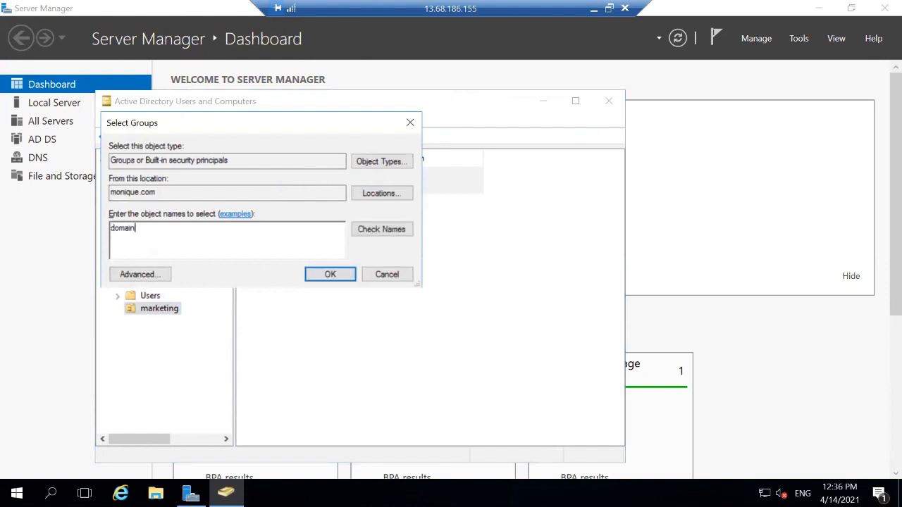
{"action": "left_click", "coordinate": [396, 229]}
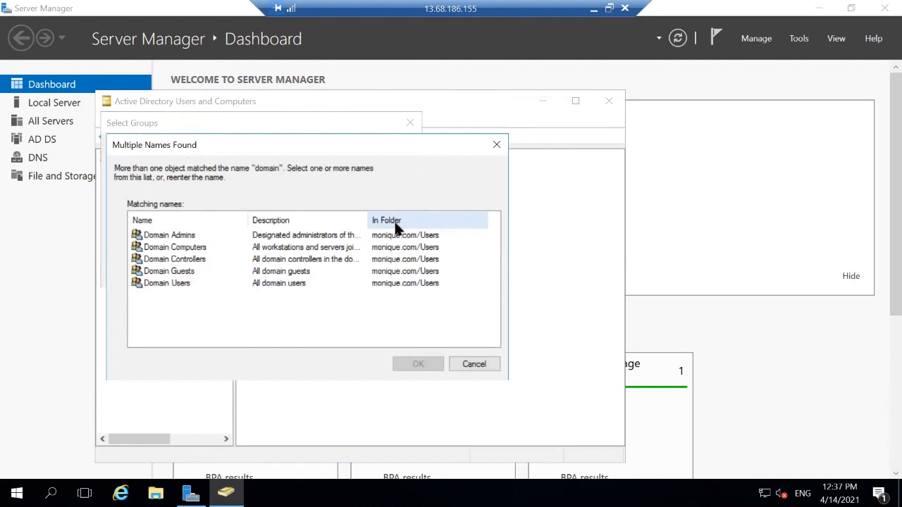
{"action": "left_click", "coordinate": [185, 239]}
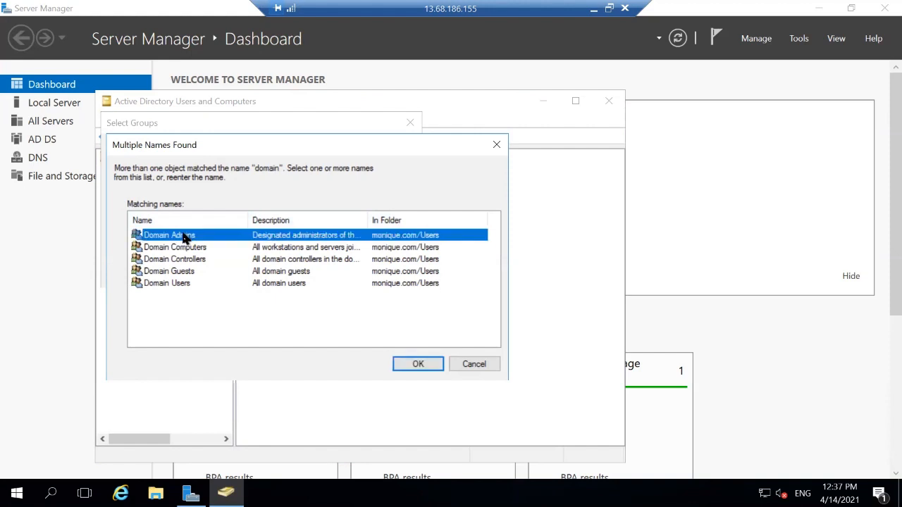
{"action": "left_click", "coordinate": [407, 366]}
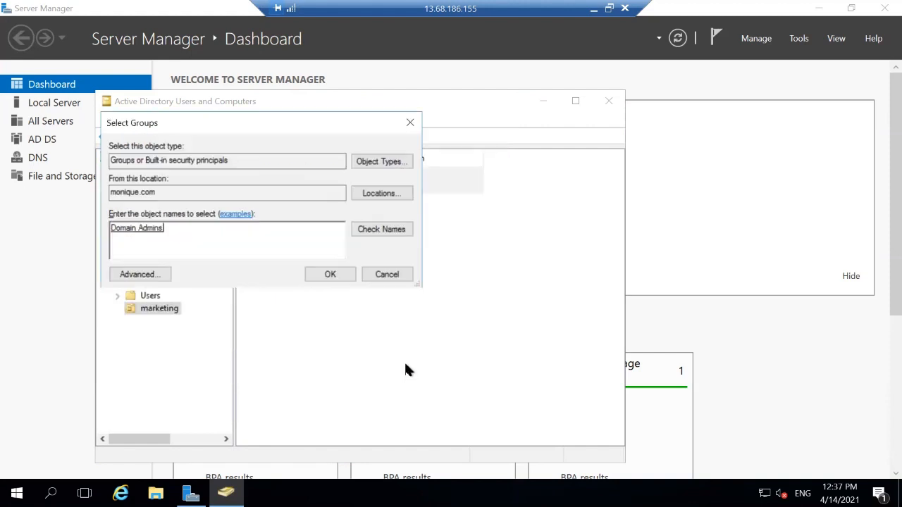
{"action": "left_click", "coordinate": [336, 276]}
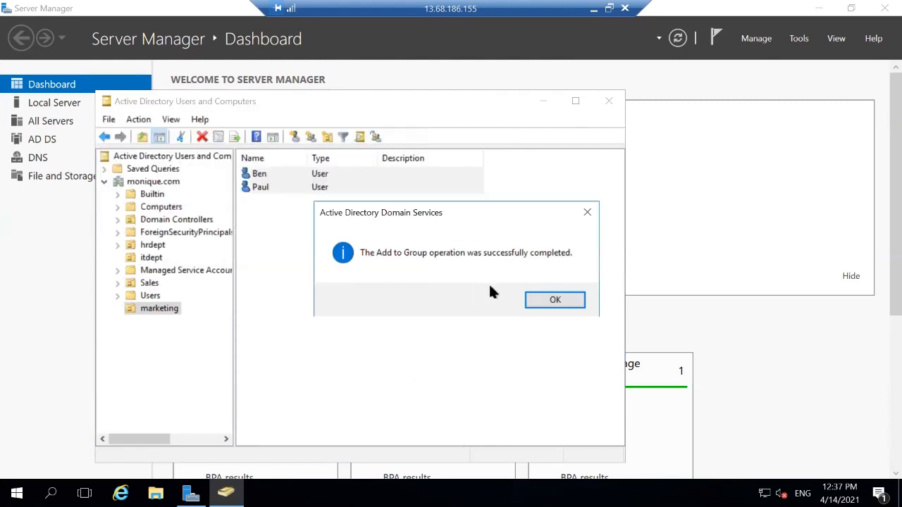
{"action": "left_click", "coordinate": [534, 303]}
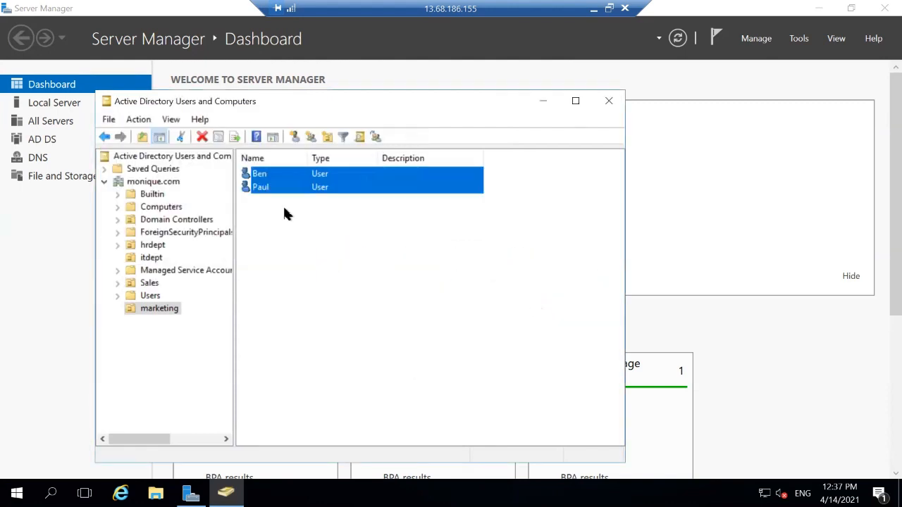
Step: Select only the second marketing user and add that account to the Domain Admins group
{"action": "left_click", "coordinate": [272, 210]}
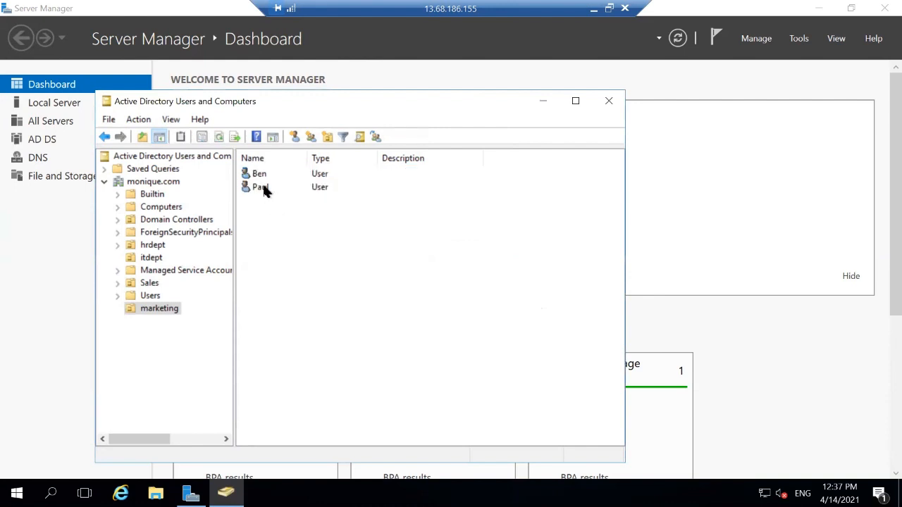
{"action": "right_click", "coordinate": [263, 191]}
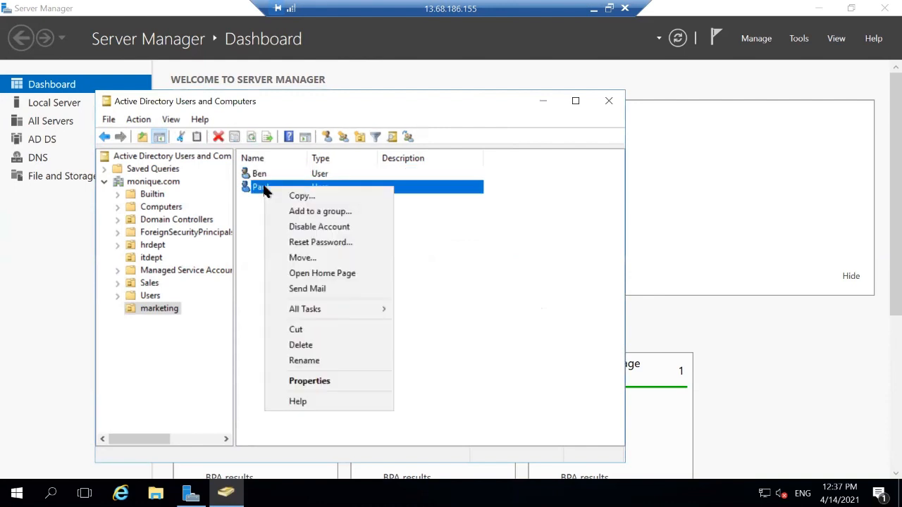
{"action": "left_click", "coordinate": [295, 212]}
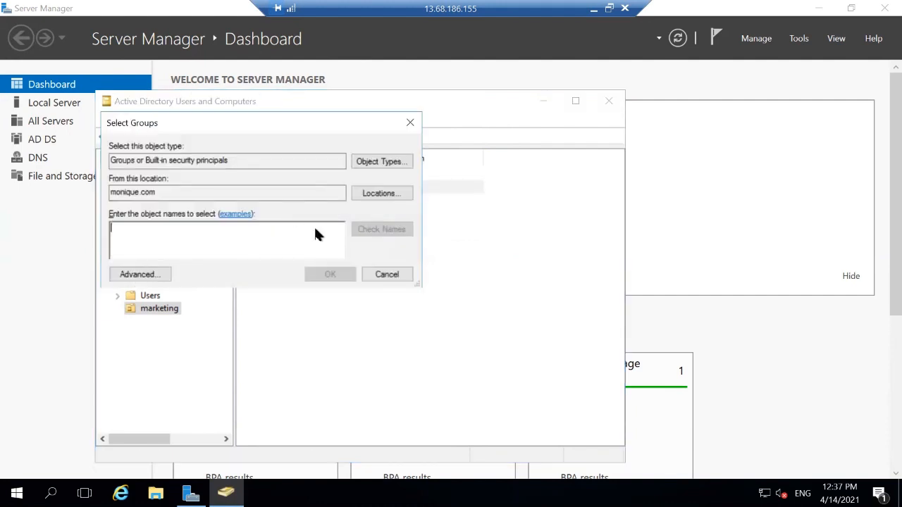
{"action": "type", "text": "domain"}
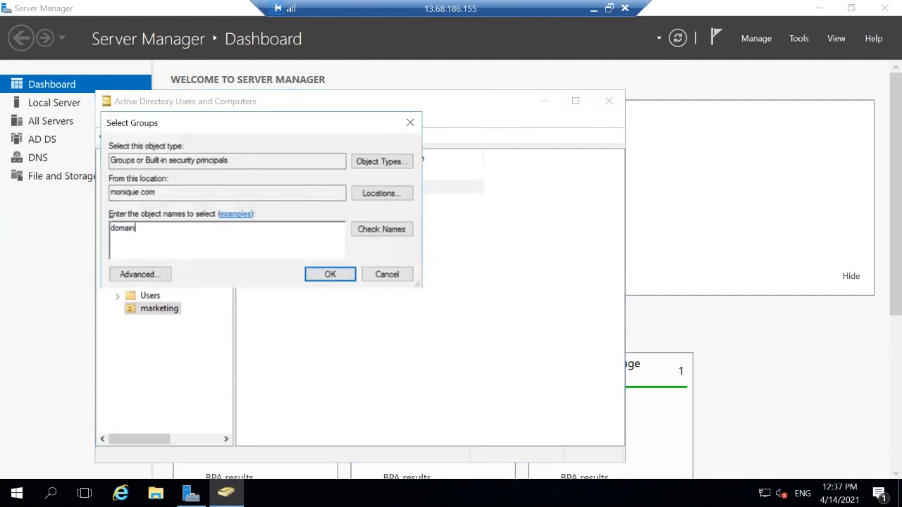
{"action": "left_click", "coordinate": [383, 230]}
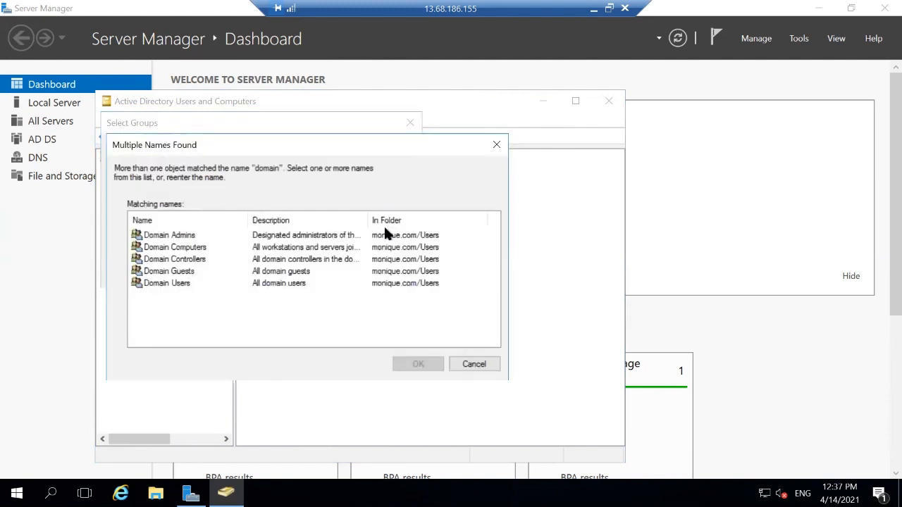
{"action": "left_click", "coordinate": [146, 237]}
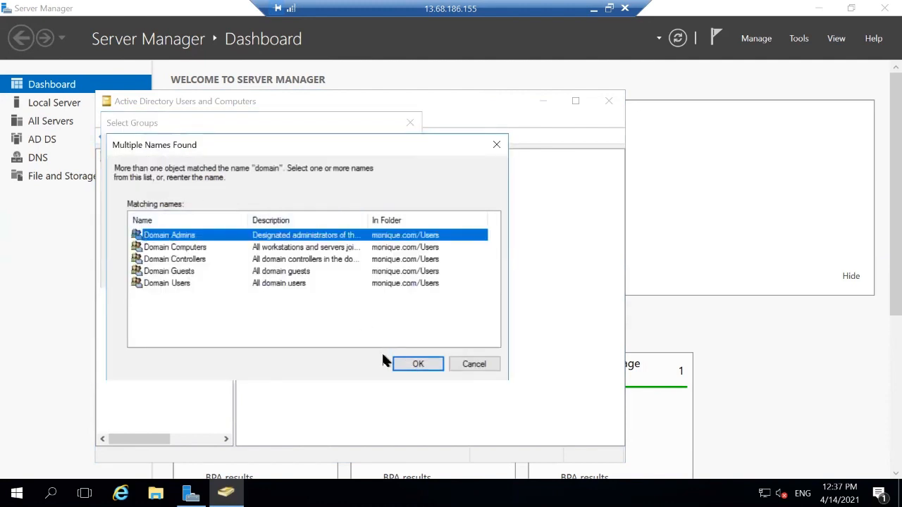
{"action": "left_click", "coordinate": [404, 366]}
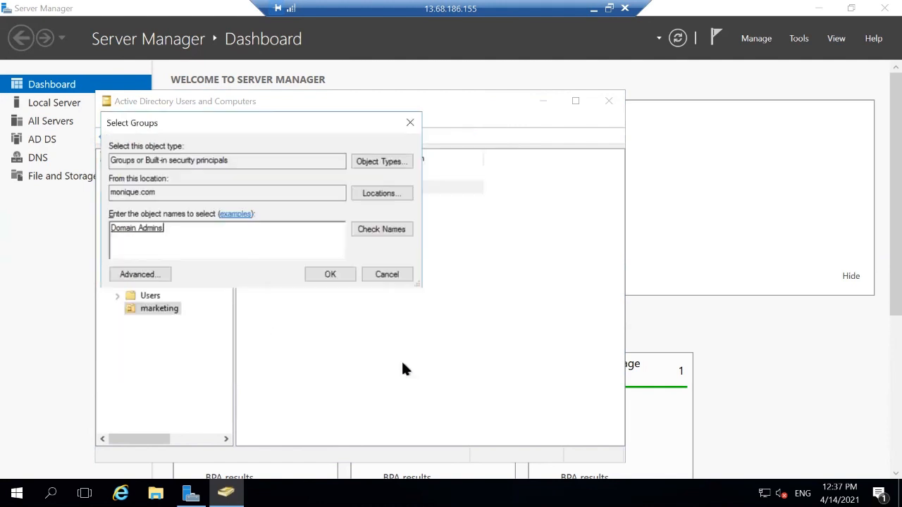
{"action": "left_click", "coordinate": [341, 278]}
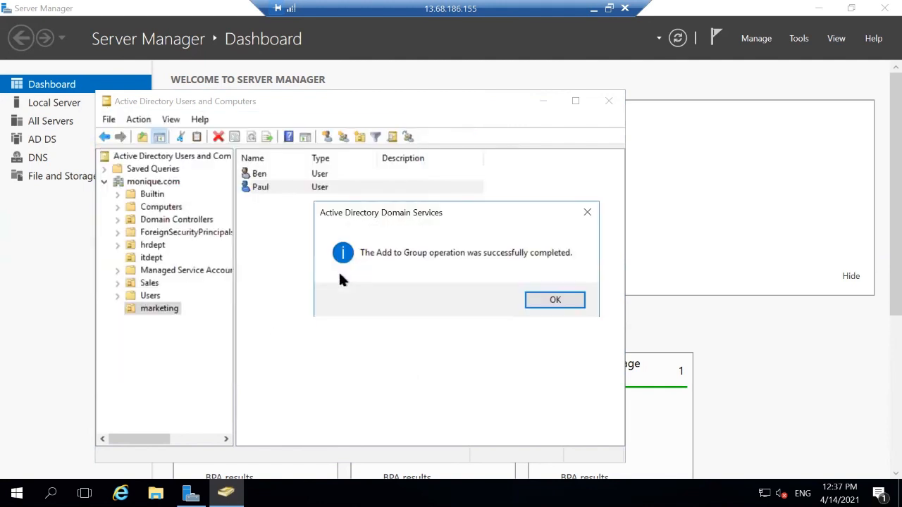
{"action": "left_click", "coordinate": [535, 293]}
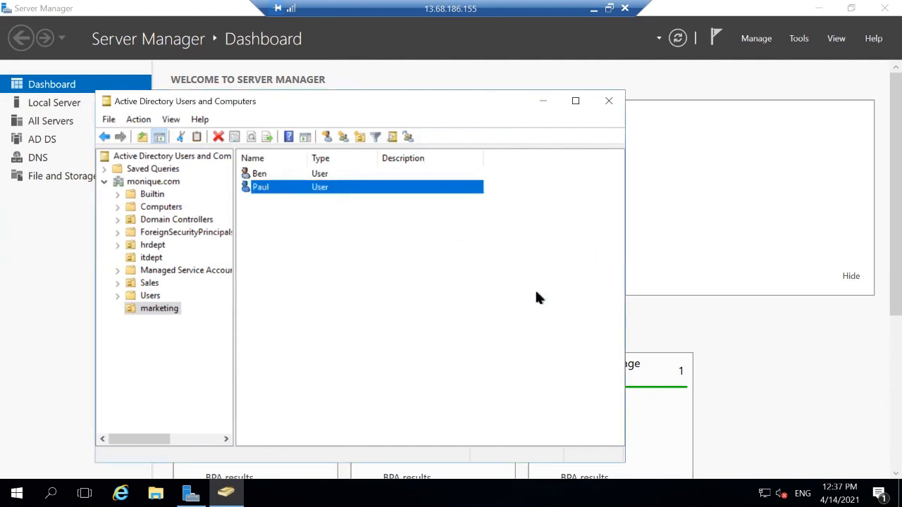
Step: Minimize the remote session, switch to the Azure portal, and copy the public IP address of the SPvm virtual machine
{"action": "left_click", "coordinate": [594, 9]}
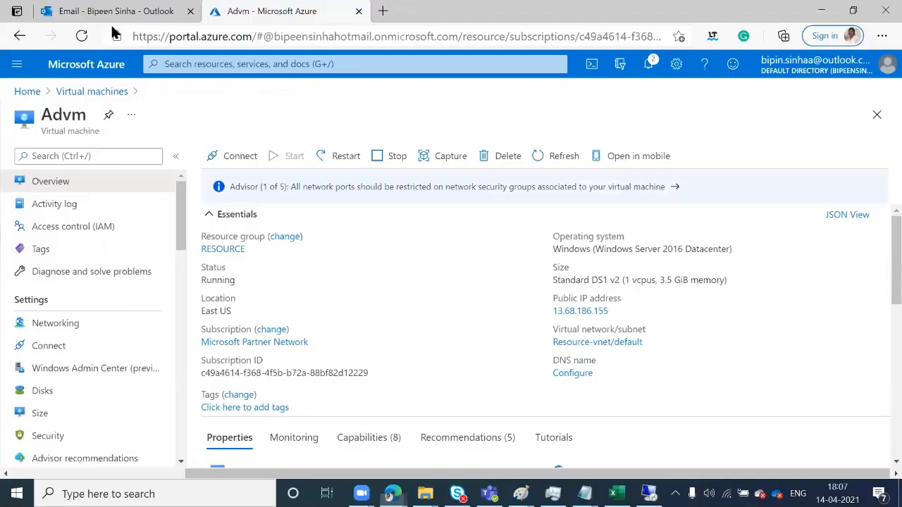
{"action": "left_click", "coordinate": [70, 92]}
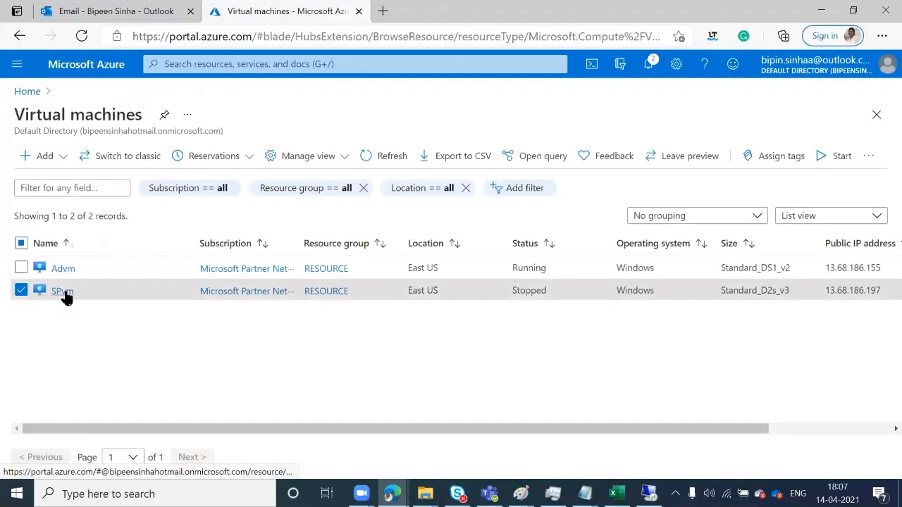
{"action": "left_click", "coordinate": [64, 292]}
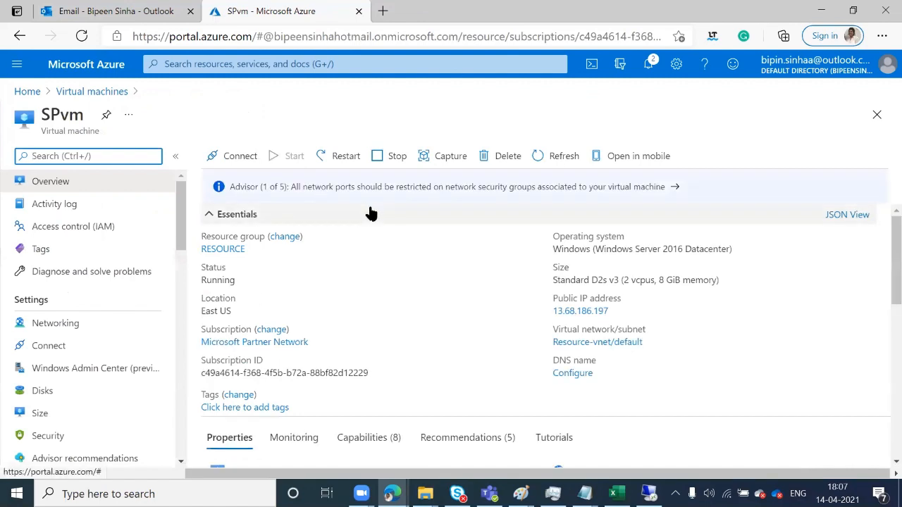
{"action": "left_click", "coordinate": [616, 310]}
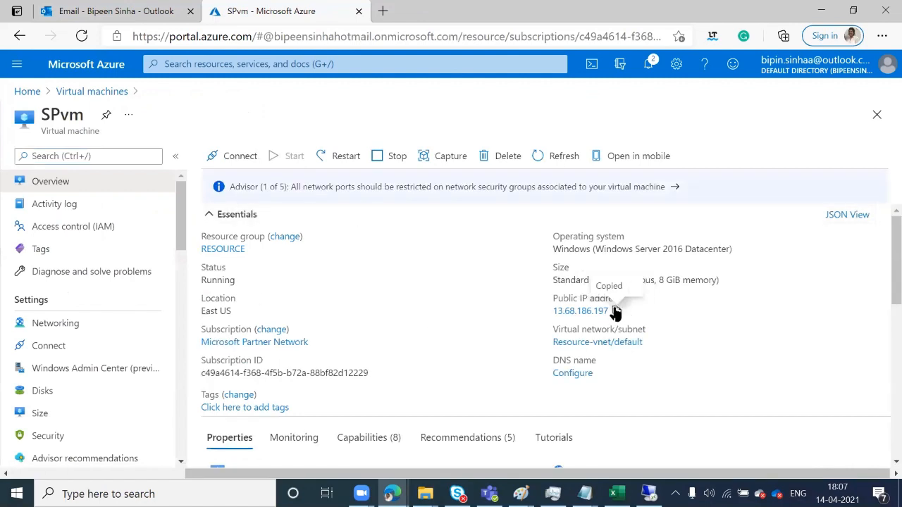
Step: Open Remote Desktop Connection and start a connection to the SPvm virtual machine at 13.68.186.197
{"action": "key", "text": "super+s"}
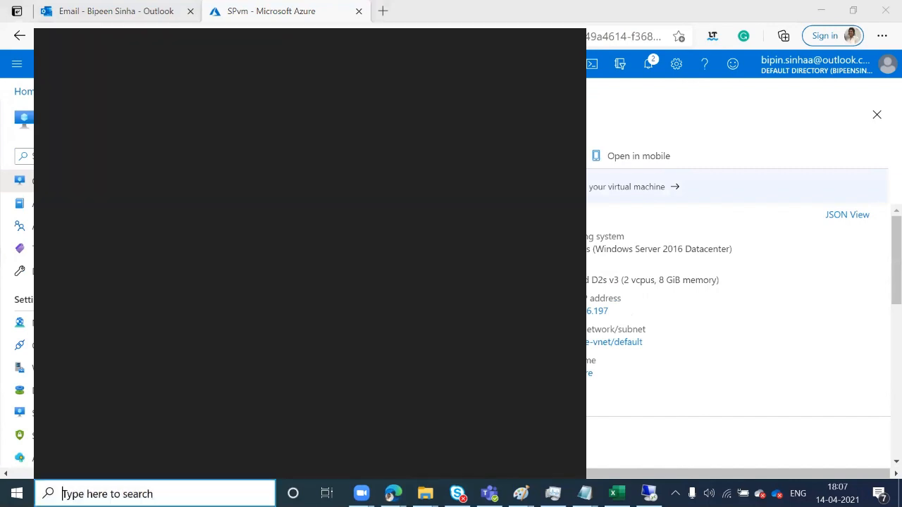
{"action": "type", "text": "re"}
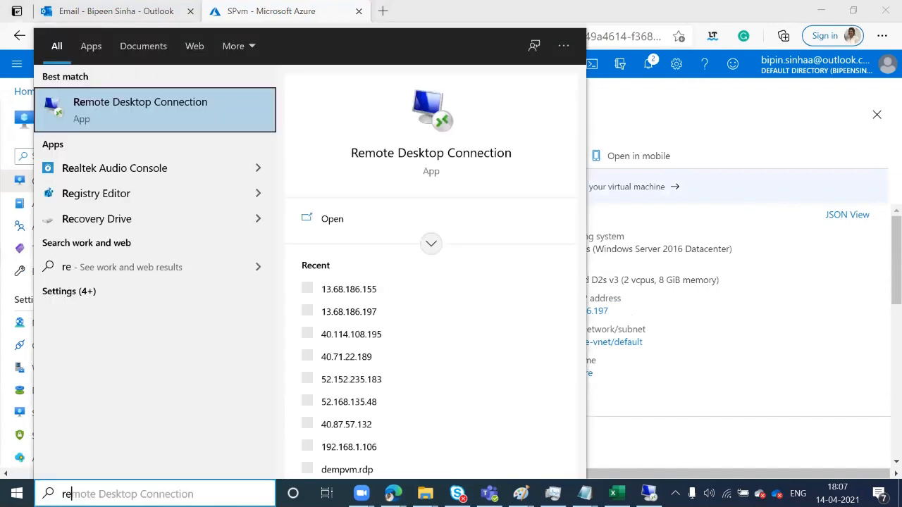
{"action": "key", "text": "Return"}
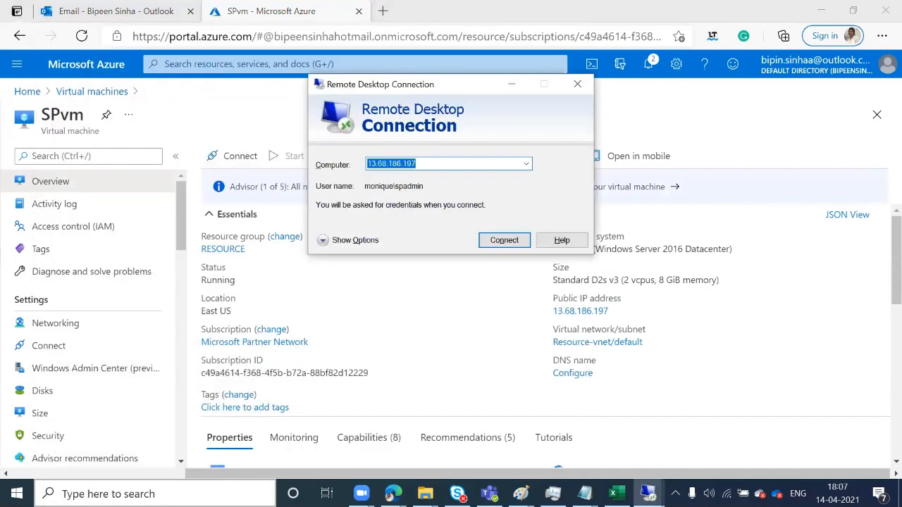
{"action": "key", "text": "super+s"}
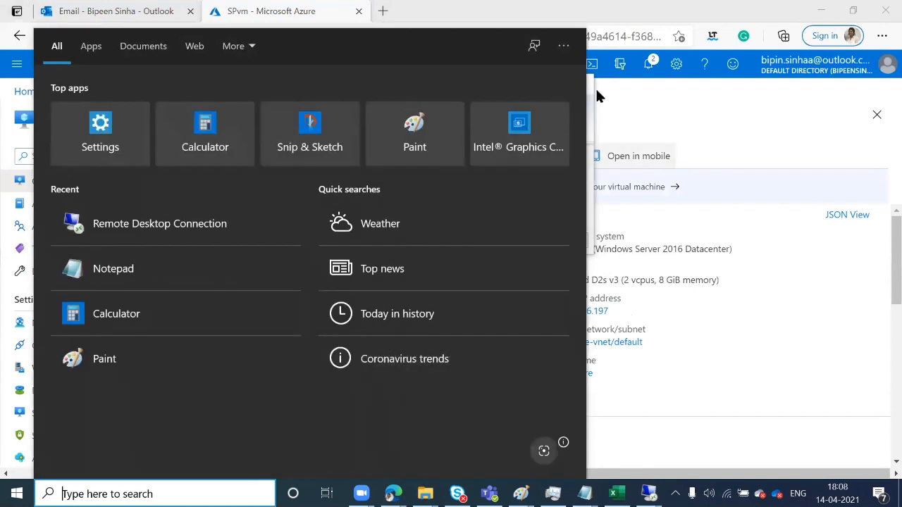
{"action": "left_click", "coordinate": [591, 108]}
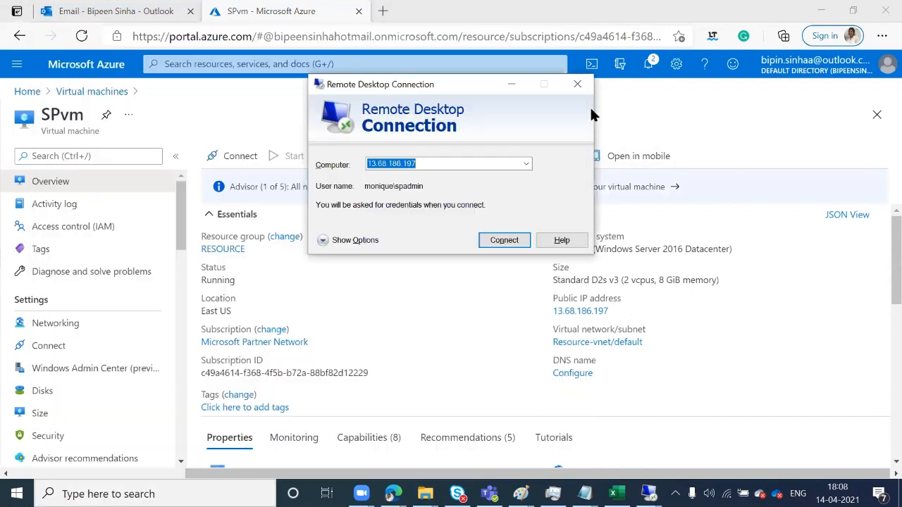
{"action": "left_click", "coordinate": [518, 161]}
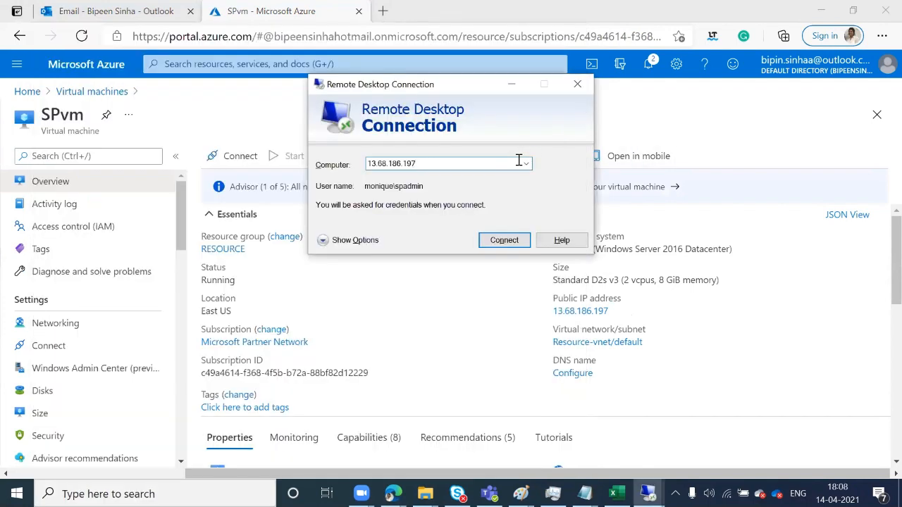
{"action": "left_click", "coordinate": [504, 240]}
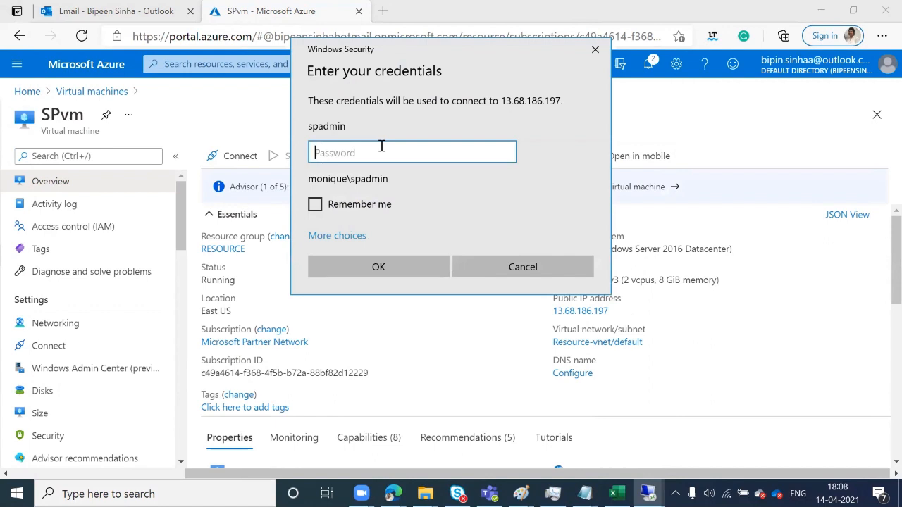
Step: Enter the SPvm administrator's account password, accept the untrusted certificate, and dismiss the prerequisite installer error after sign-in
{"action": "type", "text": "***********"}
{"action": "key", "text": "Return"}
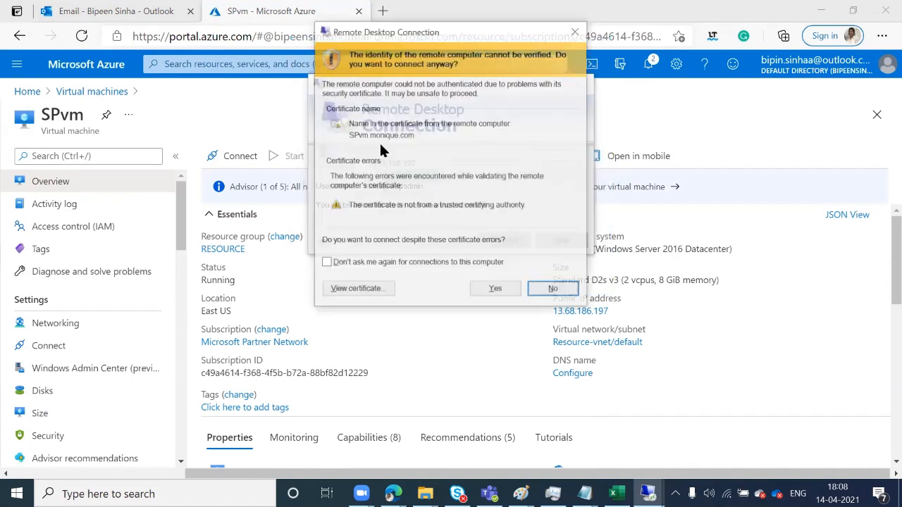
{"action": "left_click", "coordinate": [495, 290]}
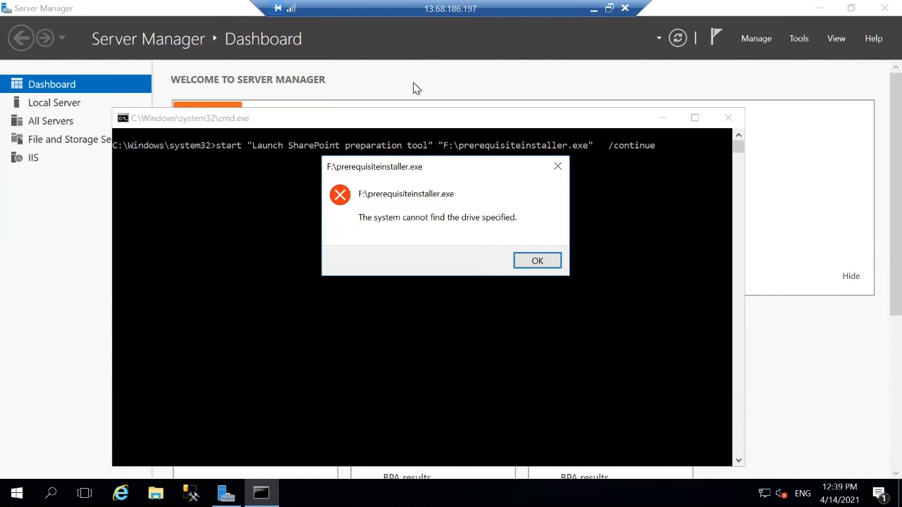
{"action": "left_click", "coordinate": [548, 261]}
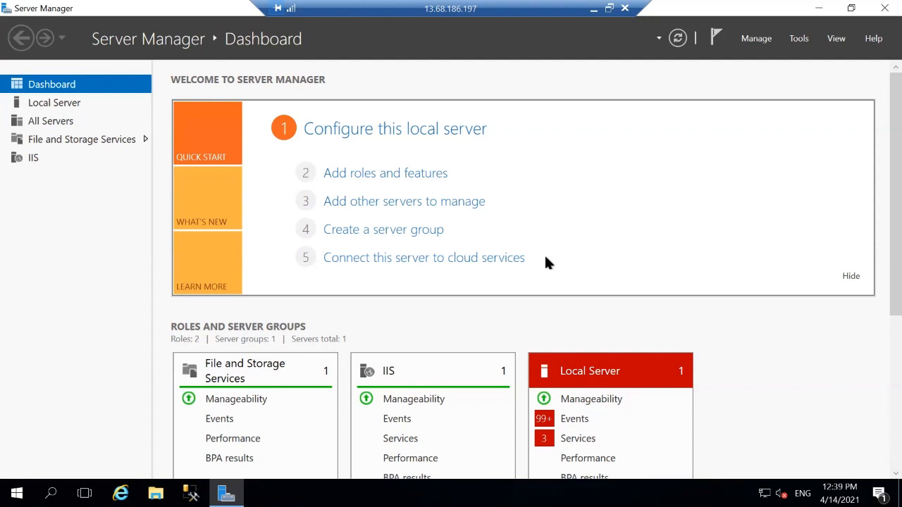
Step: Start adding roles and features with a role-based installation on SPvm.monique.com, and proceed to feature selection without adding any server roles
{"action": "left_click", "coordinate": [417, 174]}
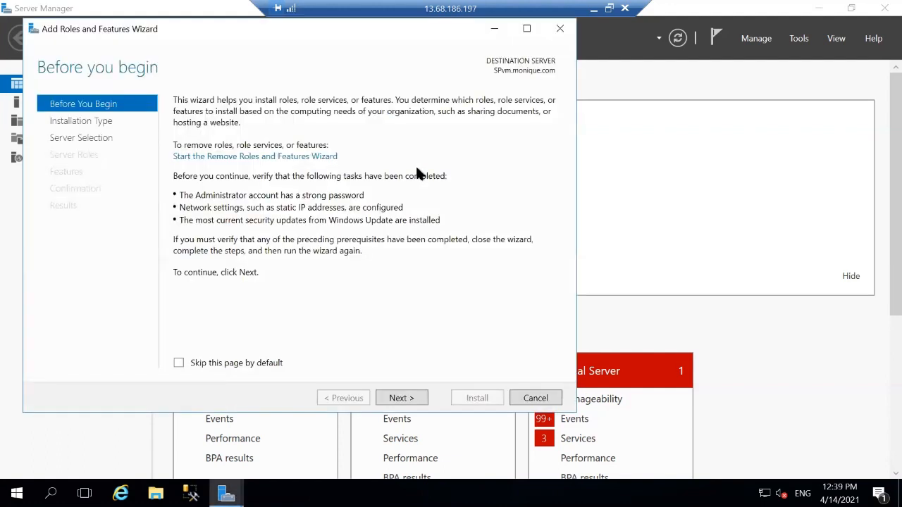
{"action": "left_click", "coordinate": [402, 398]}
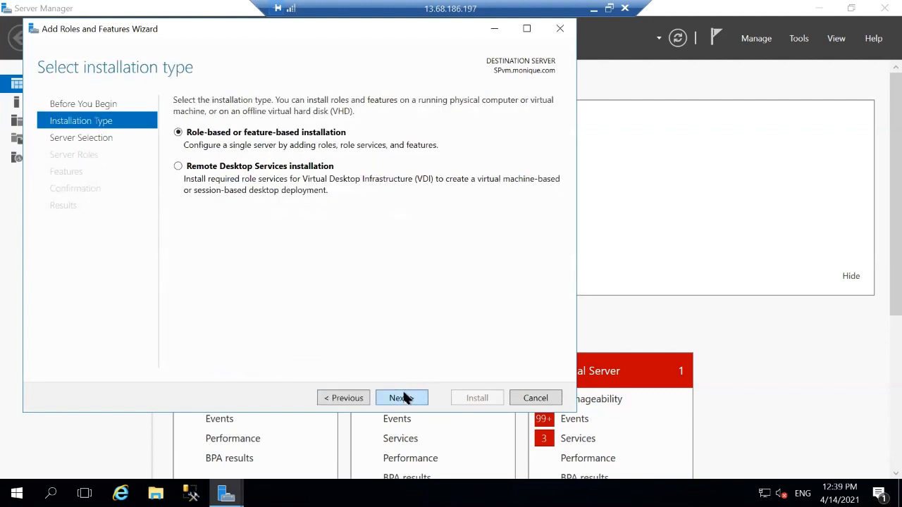
{"action": "left_click", "coordinate": [402, 398]}
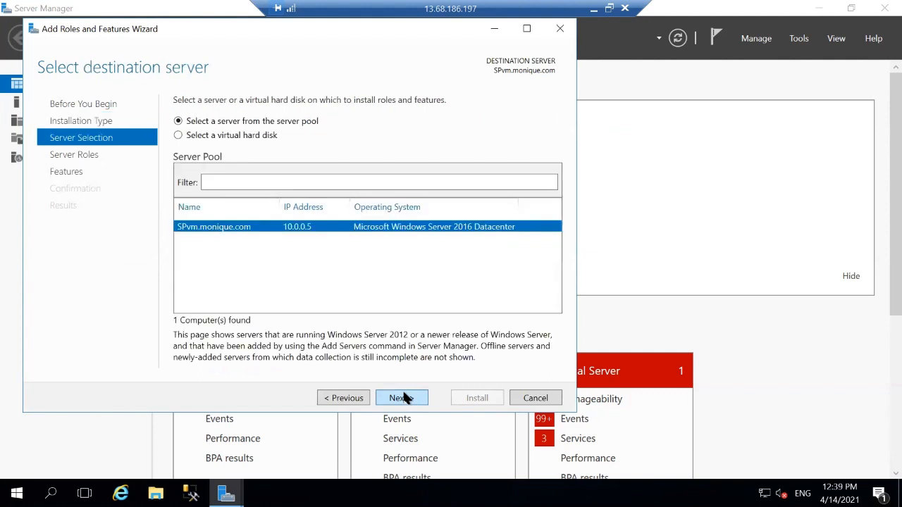
{"action": "left_click", "coordinate": [402, 398]}
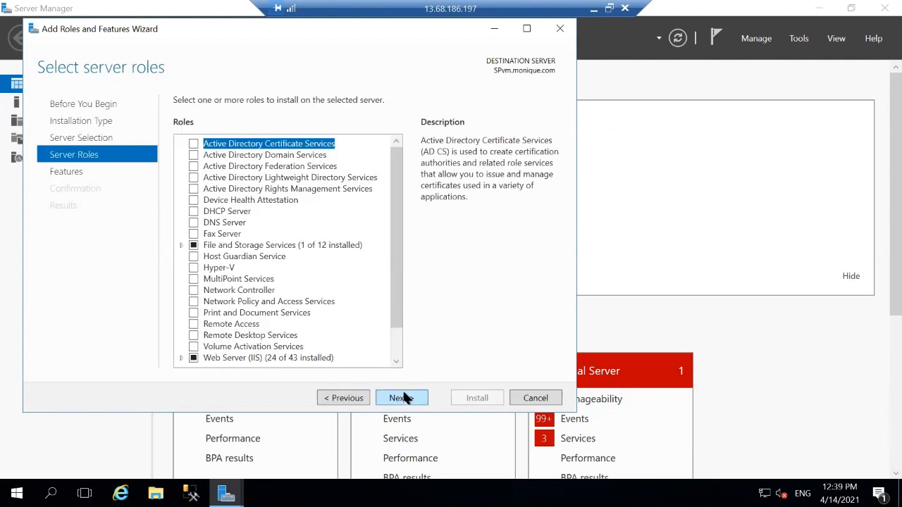
{"action": "left_click", "coordinate": [402, 399]}
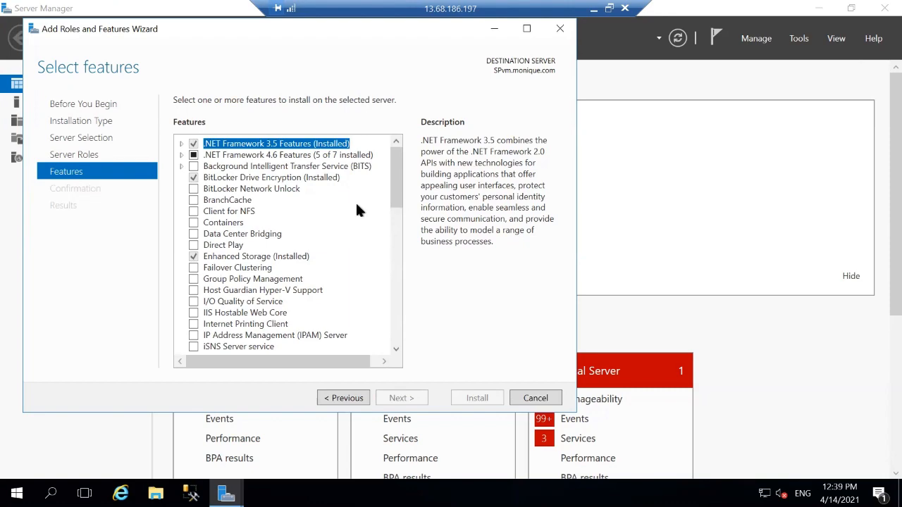
Step: Select AD DS and AD LDS Tools from the Role Administration Tools under Remote Server Administration Tools
{"action": "scroll", "coordinate": [358, 209], "scroll_direction": "down", "scroll_amount": 3}
{"action": "scroll", "coordinate": [392, 218], "scroll_direction": "up", "scroll_amount": 3}
{"action": "scroll", "coordinate": [392, 222], "scroll_direction": "down", "scroll_amount": 3}
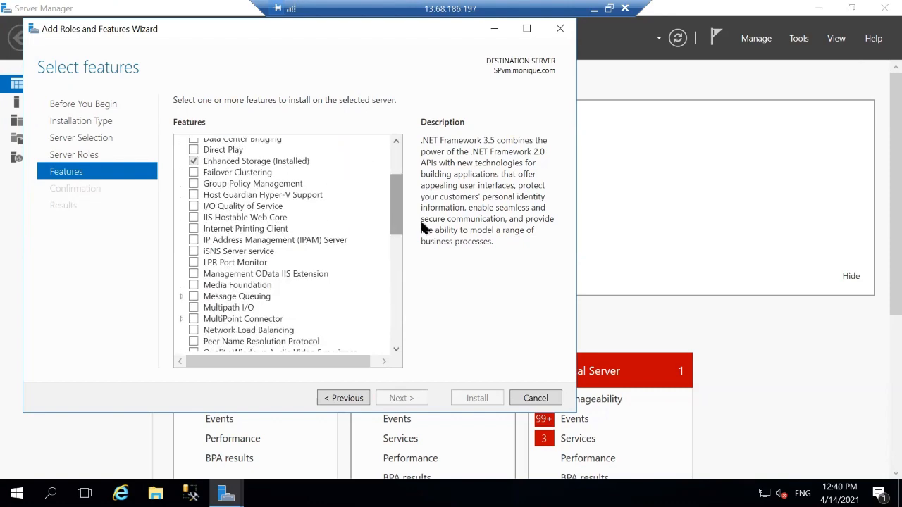
{"action": "left_click_drag", "start_coordinate": [394, 207], "coordinate": [382, 263]}
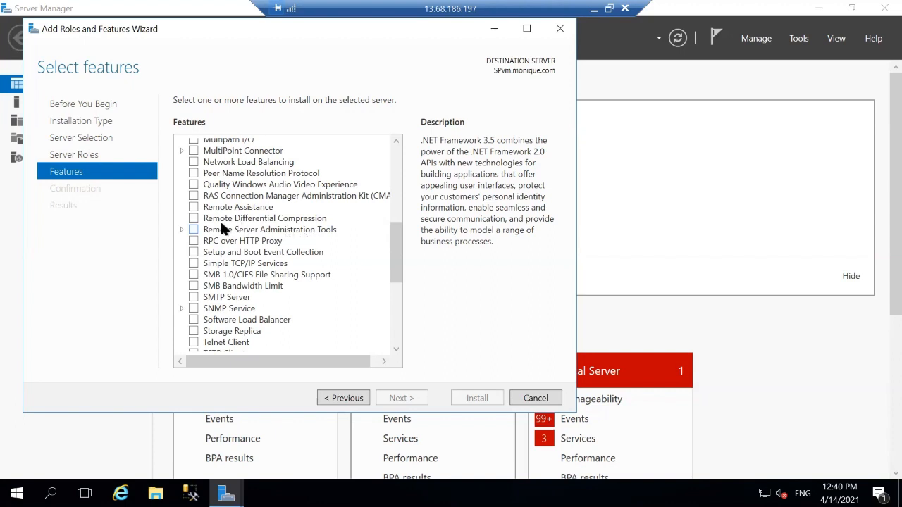
{"action": "left_click", "coordinate": [180, 230]}
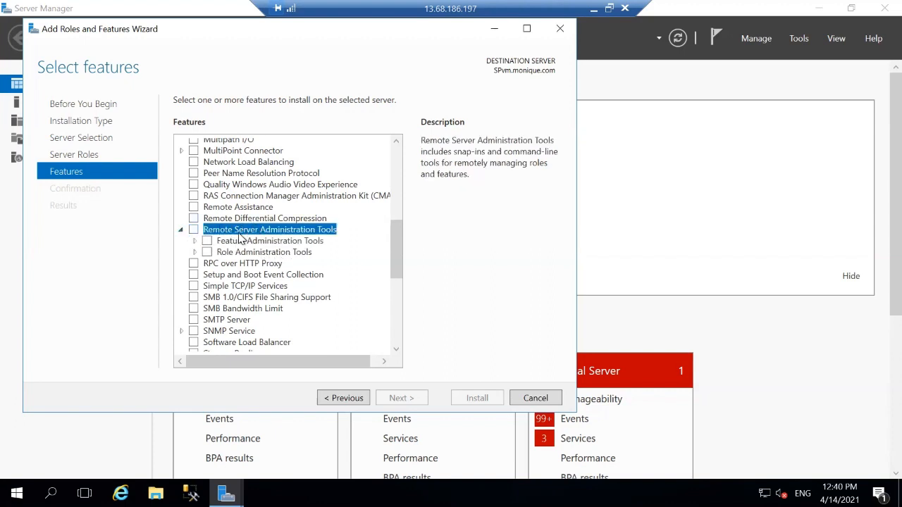
{"action": "left_click", "coordinate": [196, 242]}
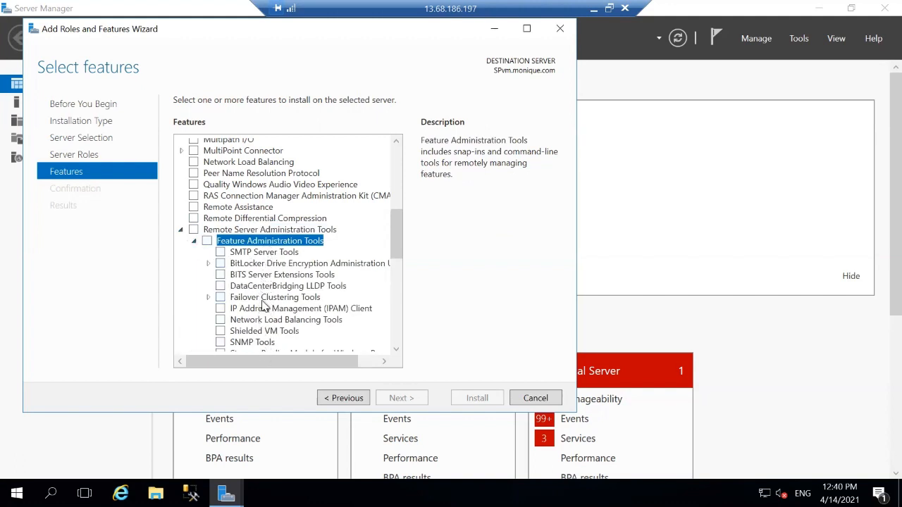
{"action": "scroll", "coordinate": [264, 303], "scroll_direction": "down", "scroll_amount": 2}
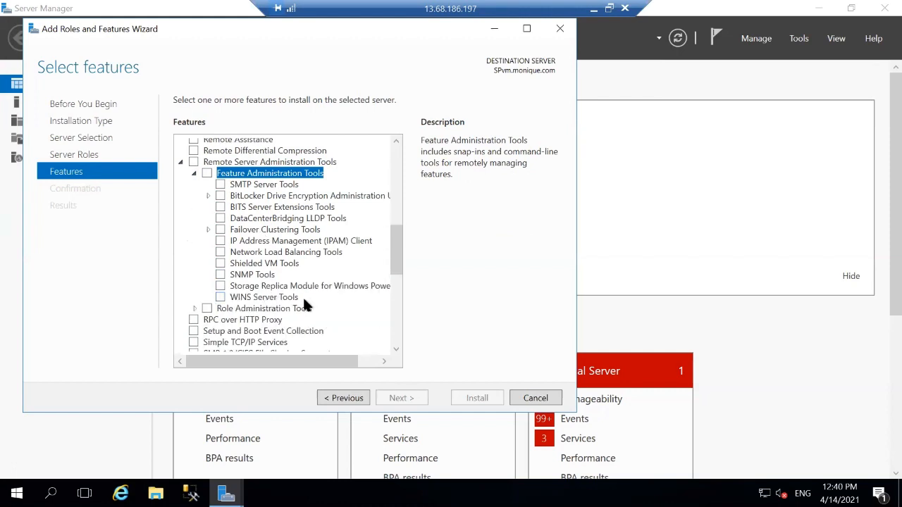
{"action": "left_click", "coordinate": [193, 309]}
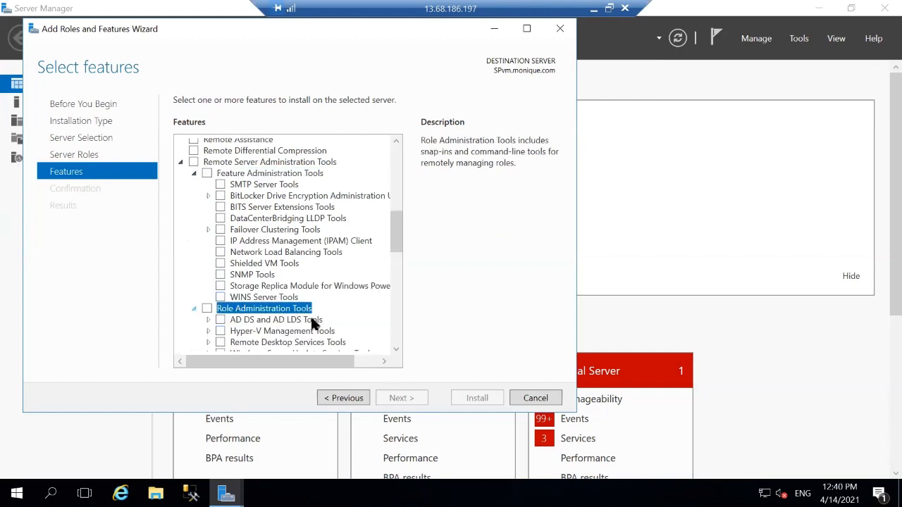
{"action": "scroll", "coordinate": [311, 318], "scroll_direction": "down", "scroll_amount": 1}
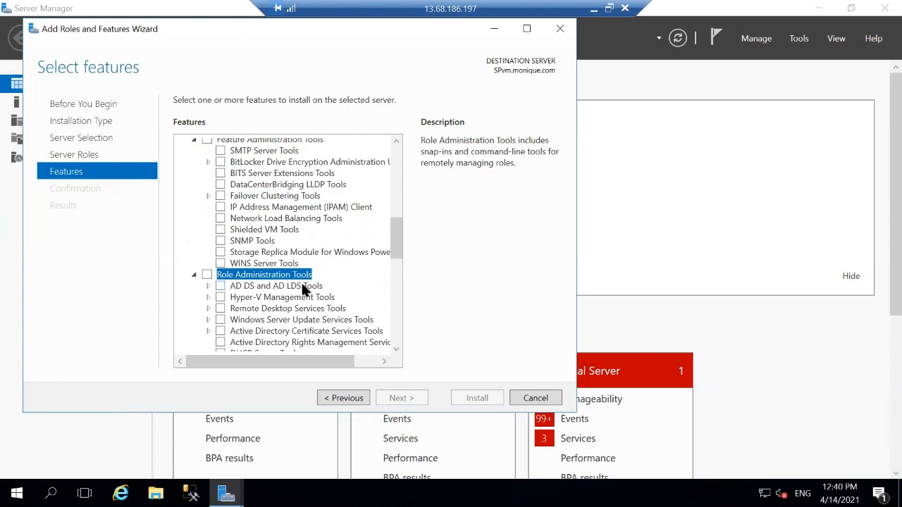
{"action": "scroll", "coordinate": [301, 282], "scroll_direction": "down", "scroll_amount": 1}
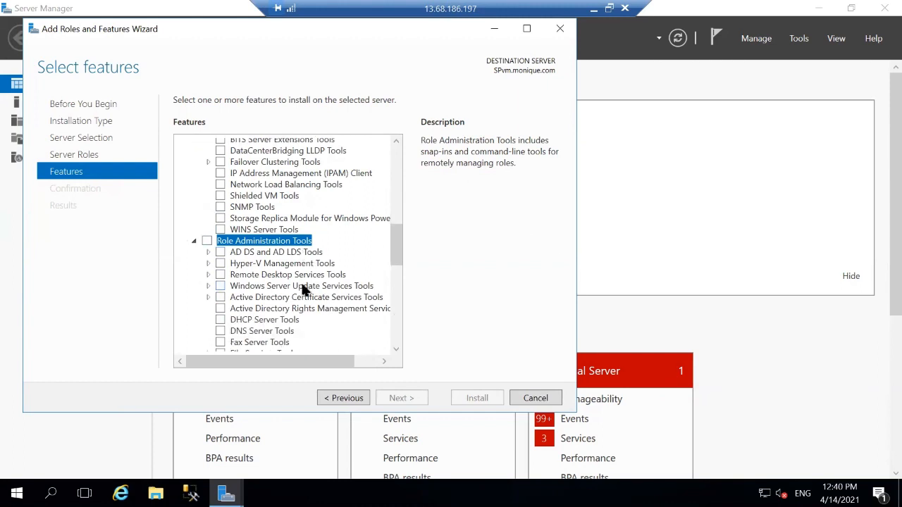
{"action": "left_click", "coordinate": [208, 252]}
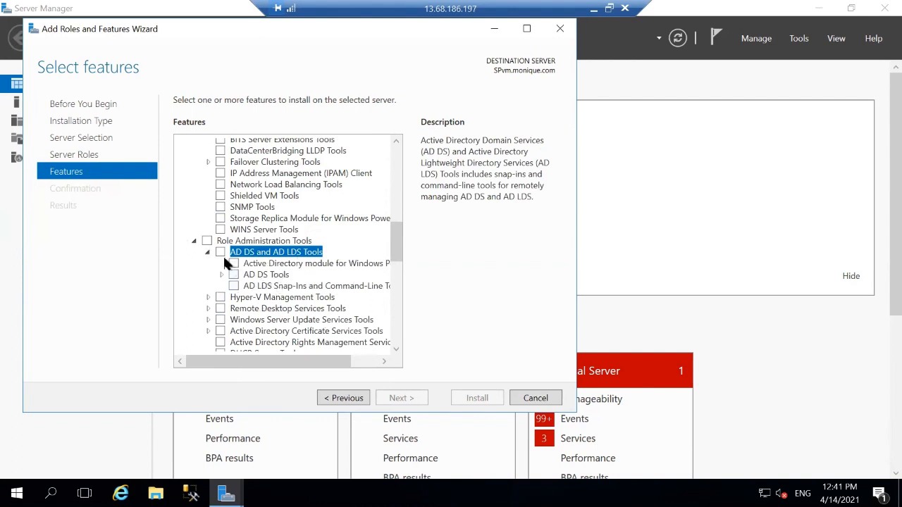
{"action": "left_click", "coordinate": [221, 253]}
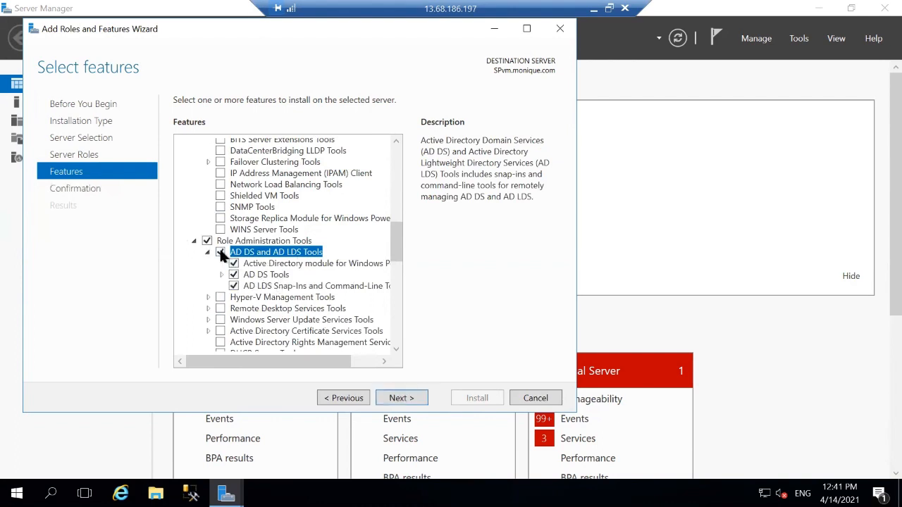
Step: Add DNS Server Tools to the selected role administration features
{"action": "scroll", "coordinate": [298, 288], "scroll_direction": "down", "scroll_amount": 1}
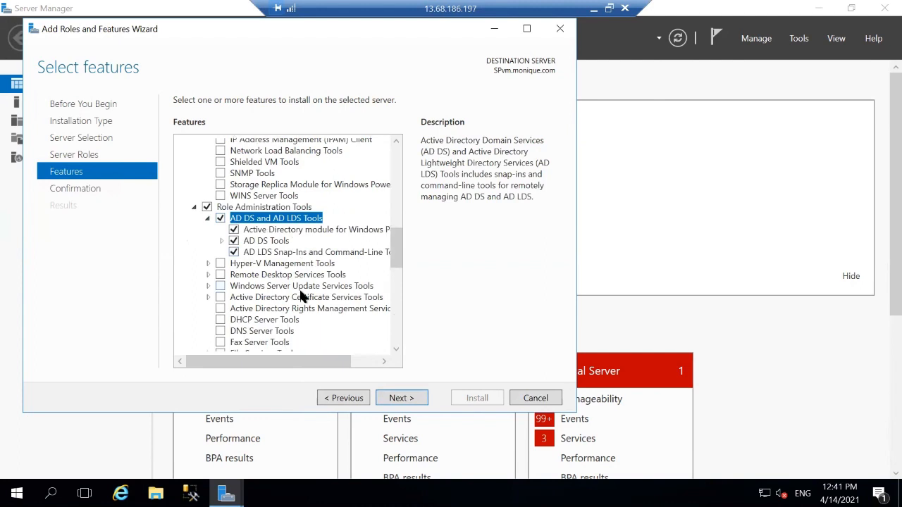
{"action": "scroll", "coordinate": [302, 294], "scroll_direction": "down", "scroll_amount": 1}
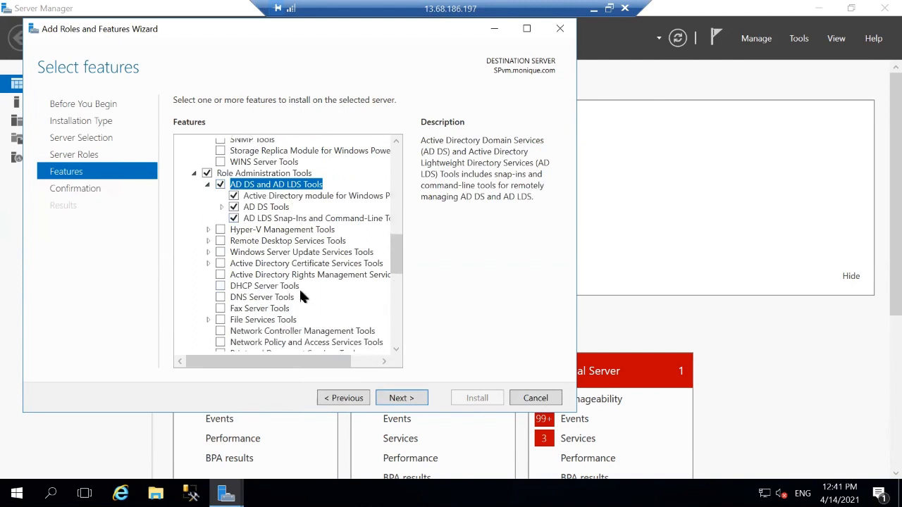
{"action": "left_click", "coordinate": [220, 297]}
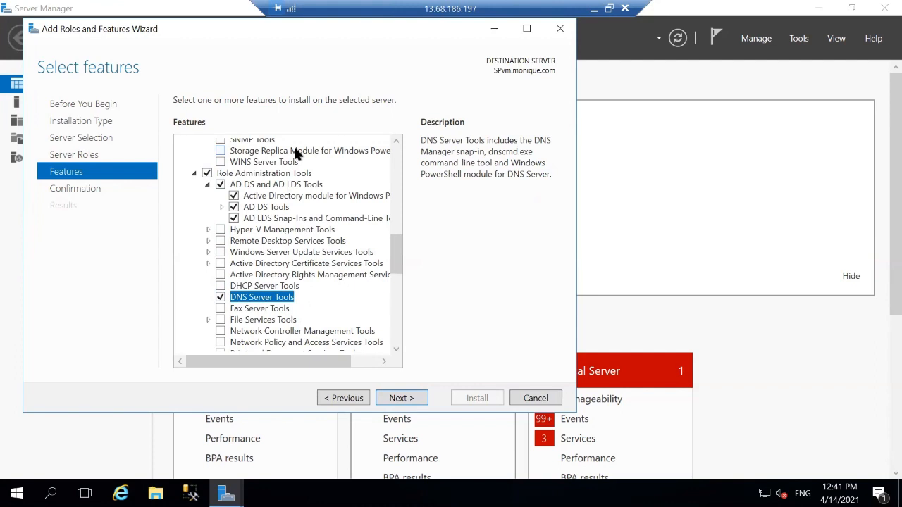
Step: Install the selected remote server administration features and close the wizard once installation ends
{"action": "left_click", "coordinate": [409, 397]}
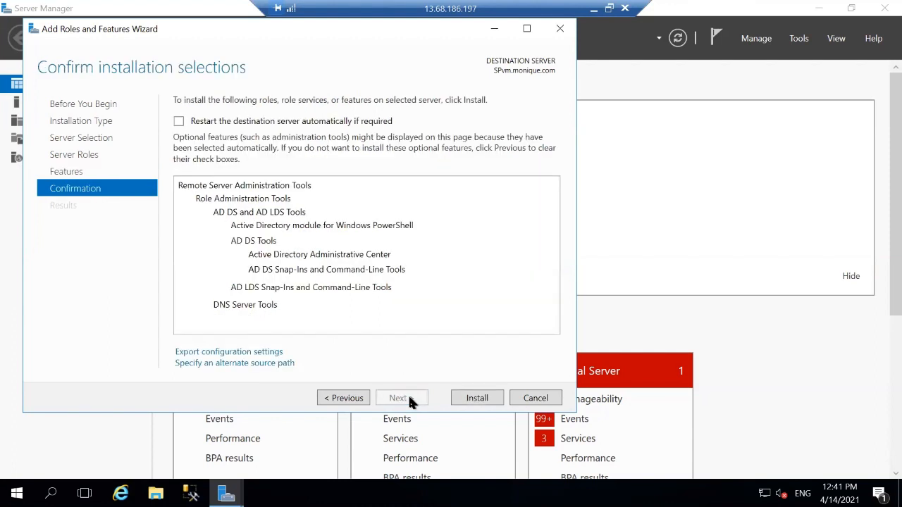
{"action": "left_click", "coordinate": [478, 399]}
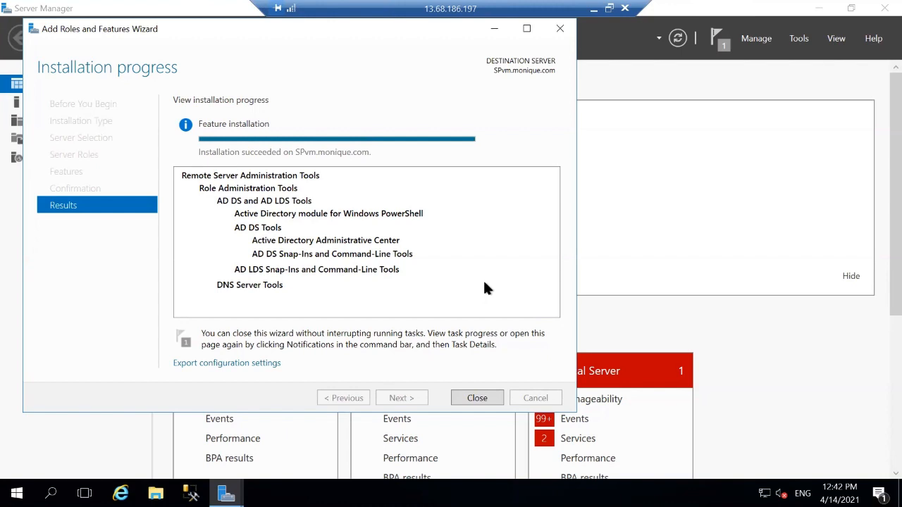
{"action": "left_click", "coordinate": [477, 398]}
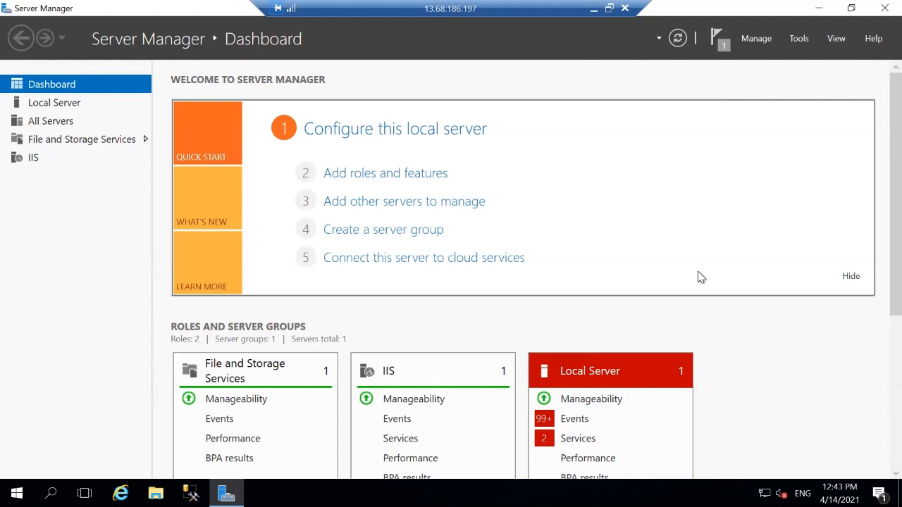
Step: Open Active Directory Users and Computers, view the contents of the monique.com domain, and minimize the console
{"action": "left_click", "coordinate": [799, 38]}
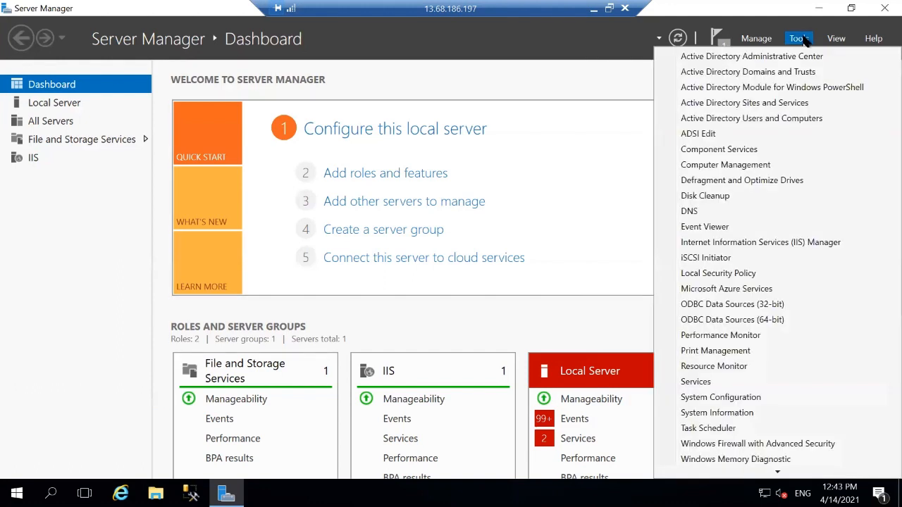
{"action": "left_click", "coordinate": [747, 118]}
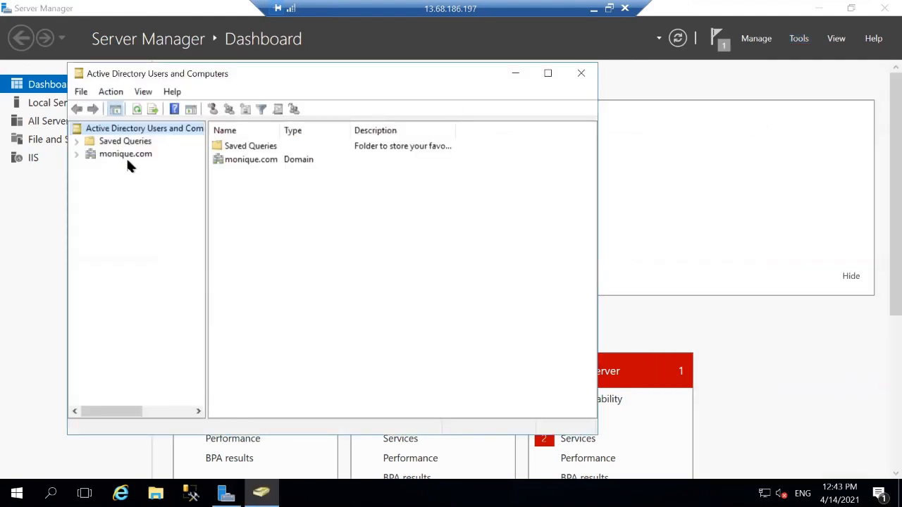
{"action": "left_click", "coordinate": [125, 153]}
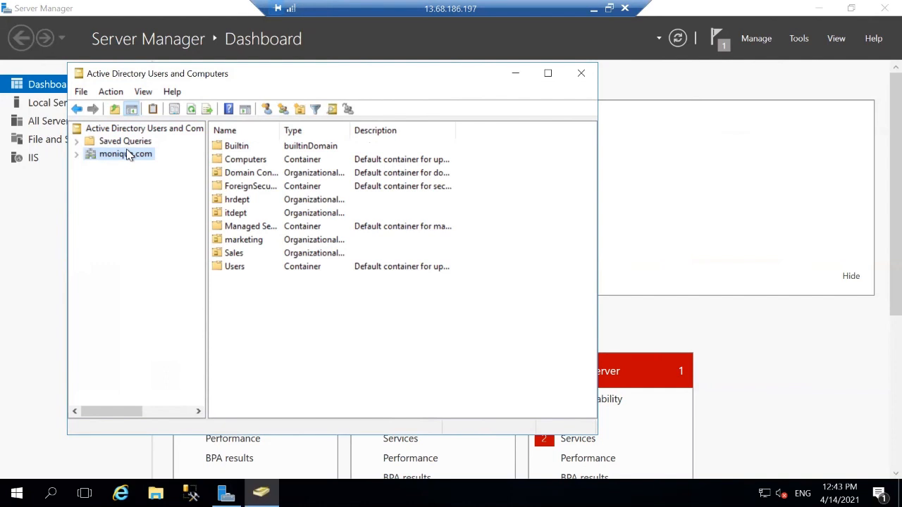
{"action": "left_click", "coordinate": [514, 71]}
{"action": "left_click", "coordinate": [121, 494]}
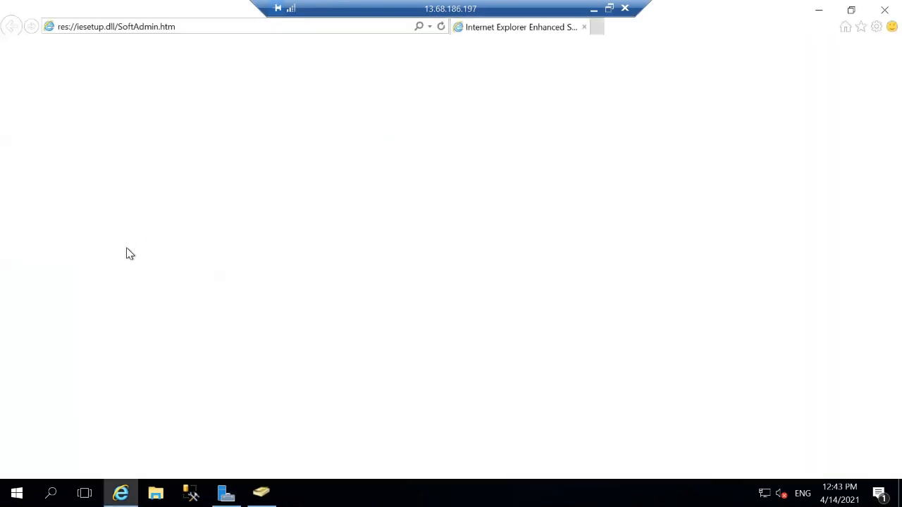
{"action": "left_click", "coordinate": [428, 26]}
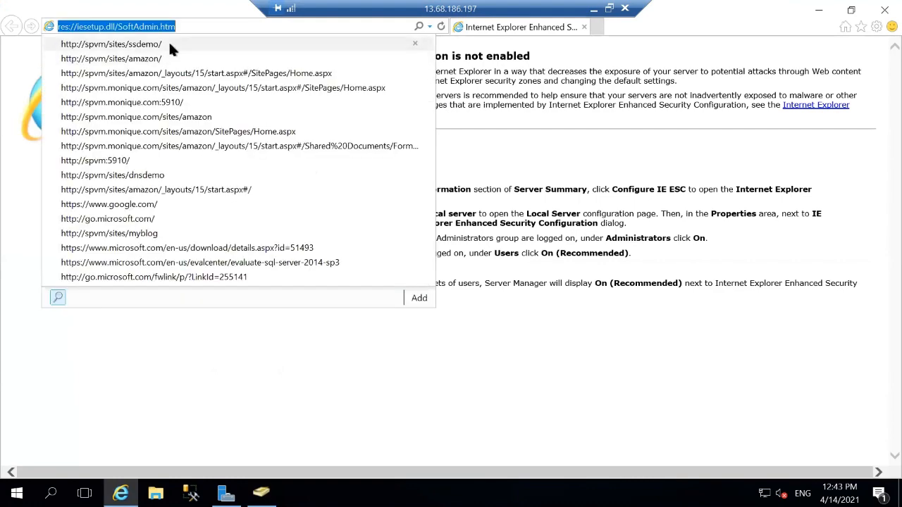
{"action": "left_click", "coordinate": [129, 159]}
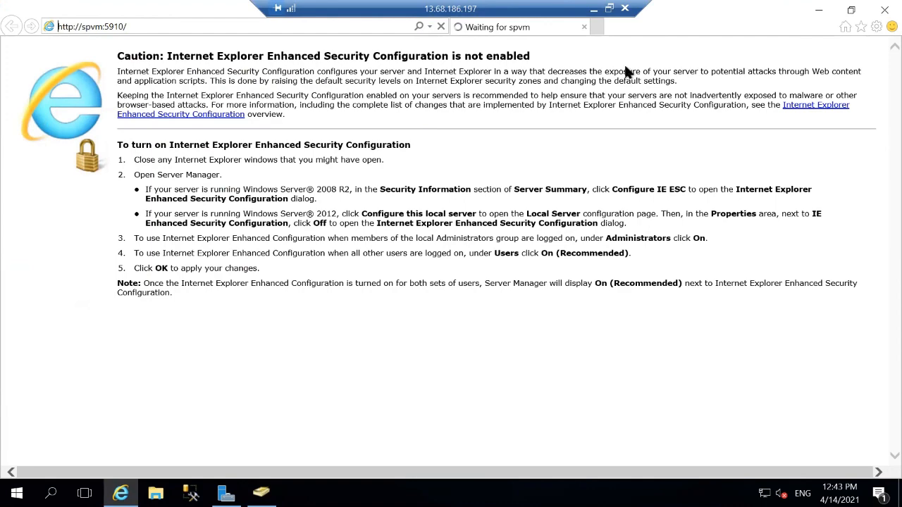
Step: Minimize the remote session and examine the SharePoint hierarchy diagram in the open Paint drawing
{"action": "left_click", "coordinate": [594, 8]}
{"action": "mouse_move", "coordinate": [616, 311]}
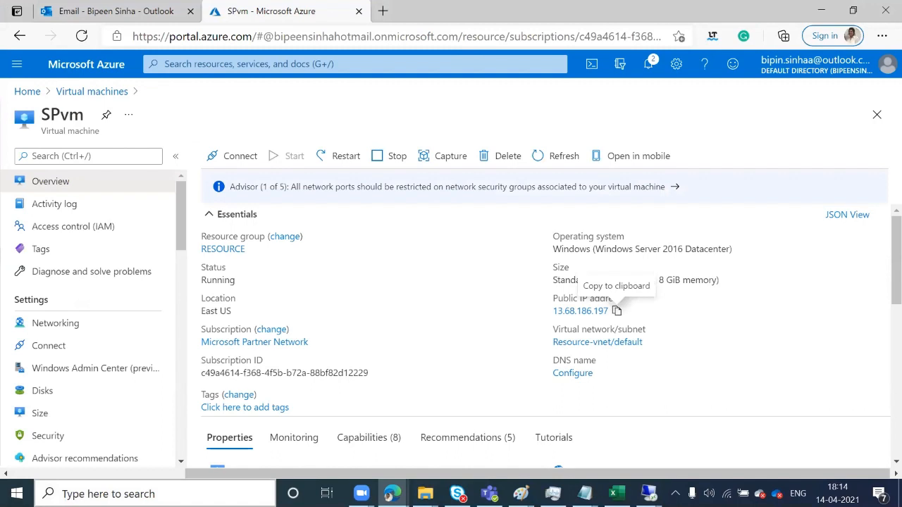
{"action": "mouse_move", "coordinate": [520, 493]}
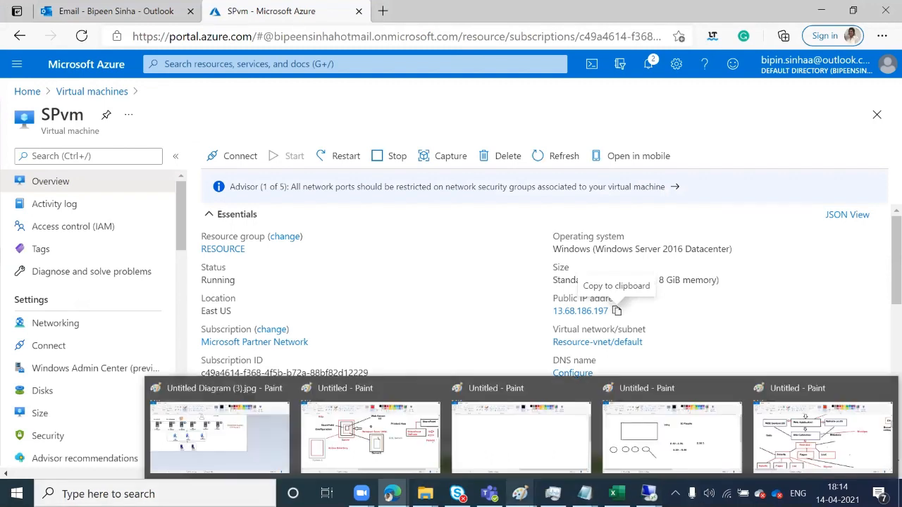
{"action": "left_click", "coordinate": [824, 448]}
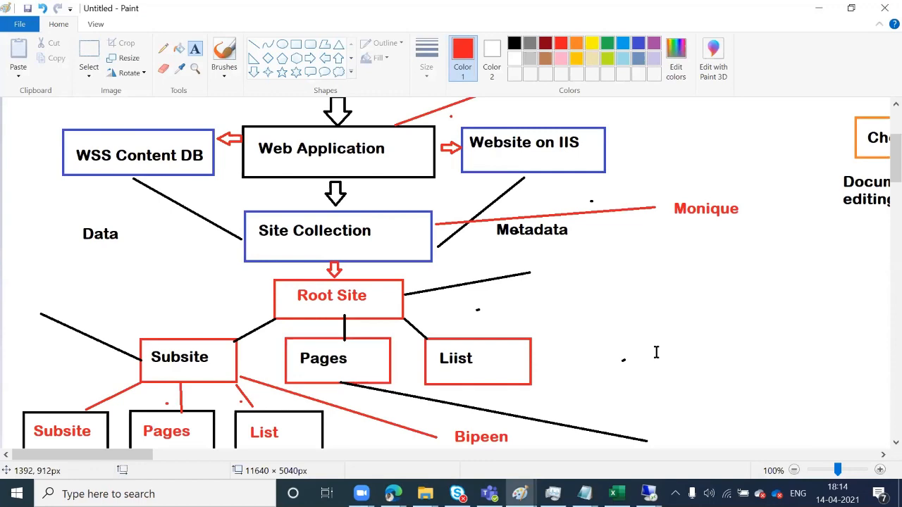
{"action": "scroll", "coordinate": [656, 352], "scroll_direction": "up", "scroll_amount": 5}
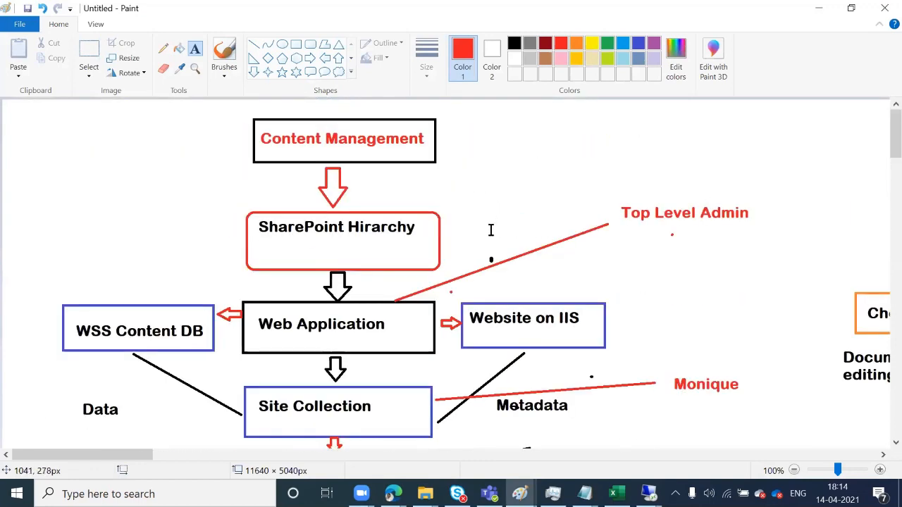
{"action": "scroll", "coordinate": [492, 230], "scroll_direction": "down", "scroll_amount": 7}
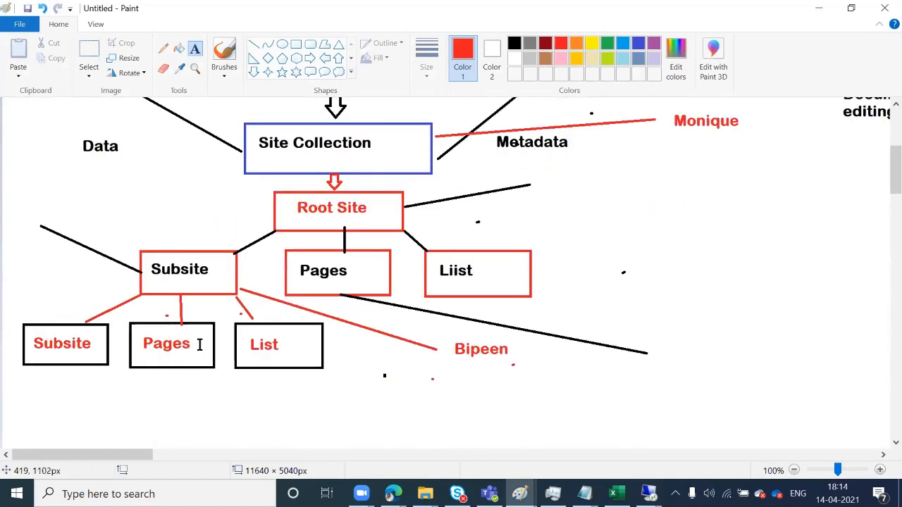
{"action": "left_click_drag", "start_coordinate": [122, 455], "coordinate": [258, 457]}
{"action": "scroll", "coordinate": [352, 378], "scroll_direction": "down", "scroll_amount": 20}
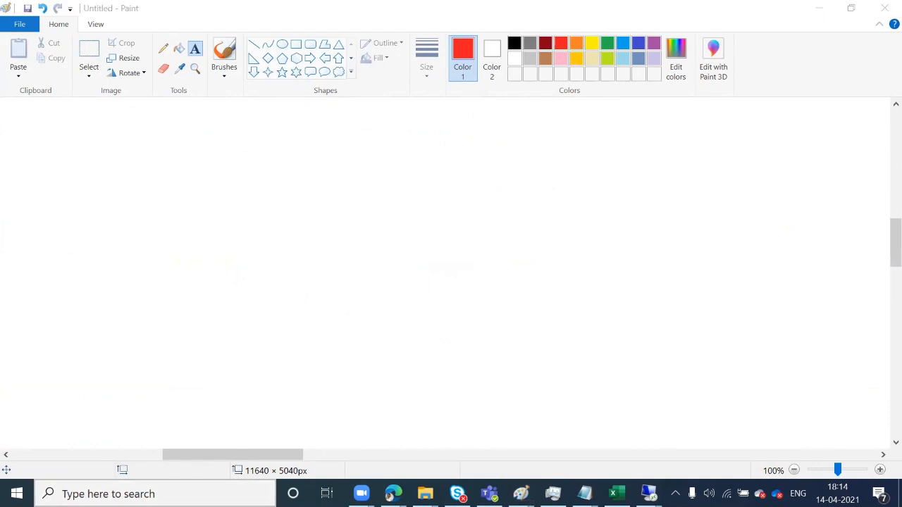
Step: Search the local computer for mspaint and open a new blank Paint drawing
{"action": "type", "text": "m"}
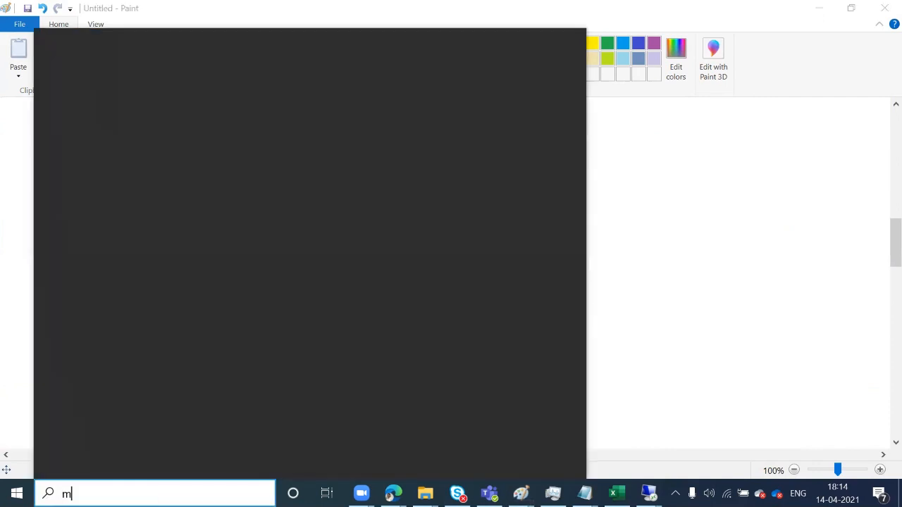
{"action": "type", "text": "spaint"}
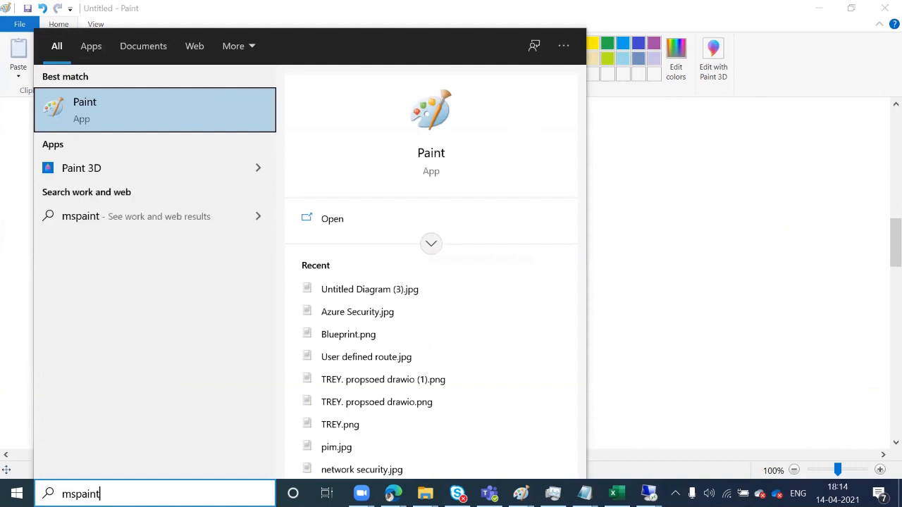
{"action": "key", "text": "Return"}
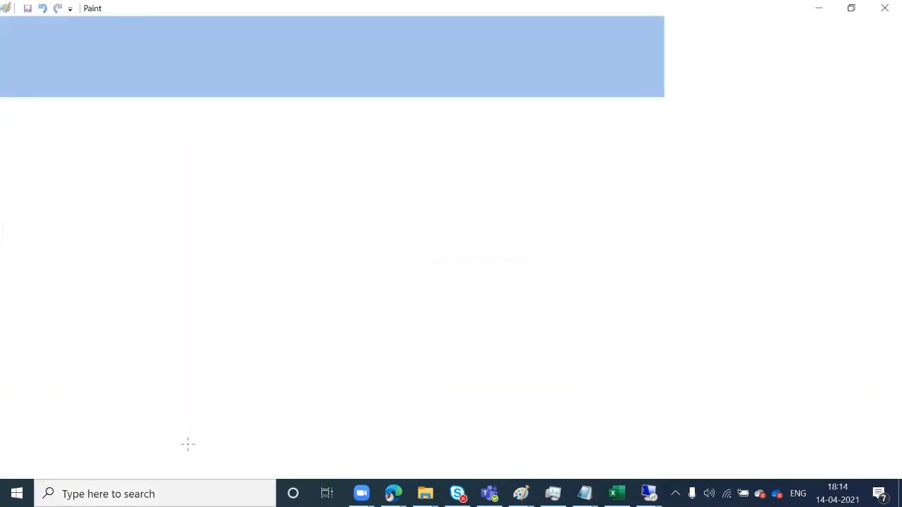
Step: Save the blank drawing as a JPEG named SharePoint Site with Permission in the az400 folder
{"action": "left_click", "coordinate": [17, 26]}
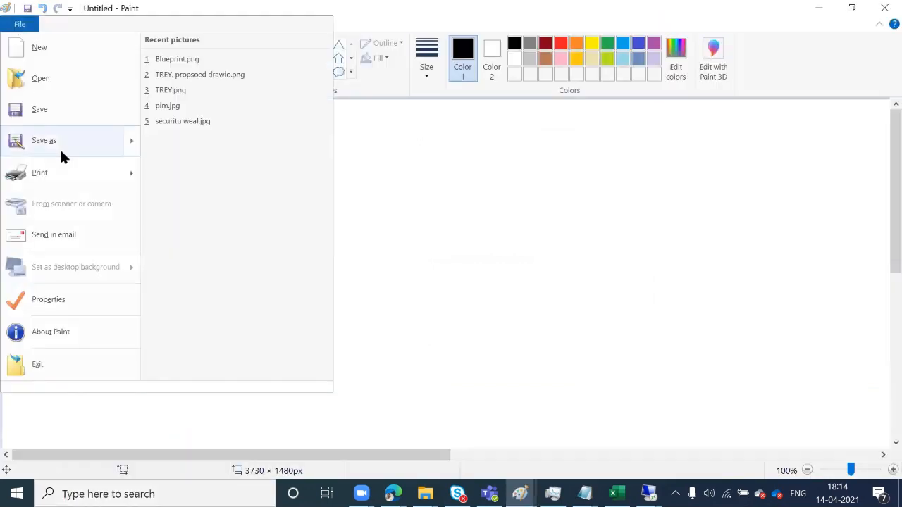
{"action": "mouse_move", "coordinate": [61, 146]}
{"action": "left_click", "coordinate": [344, 120]}
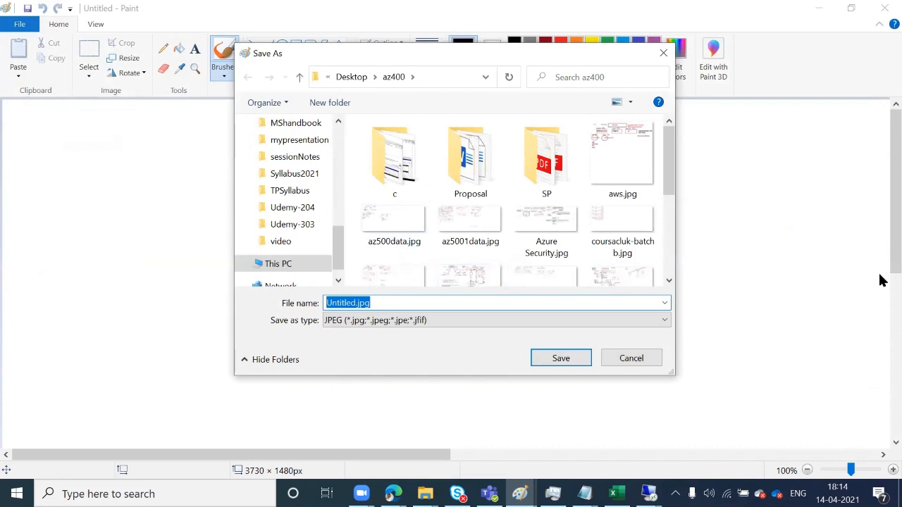
{"action": "type", "text": "SharePoin"}
{"action": "key", "text": "BackSpace"}
{"action": "type", "text": "t Site with Permission"}
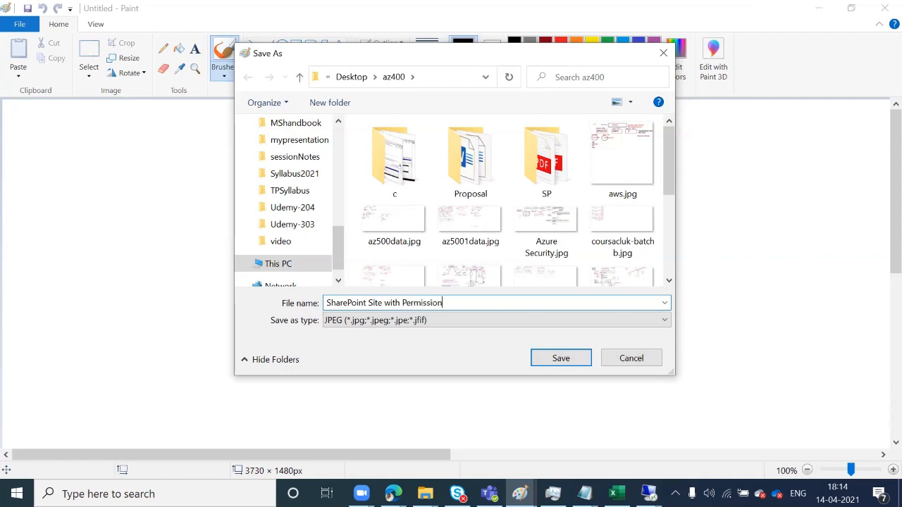
{"action": "key", "text": "Return"}
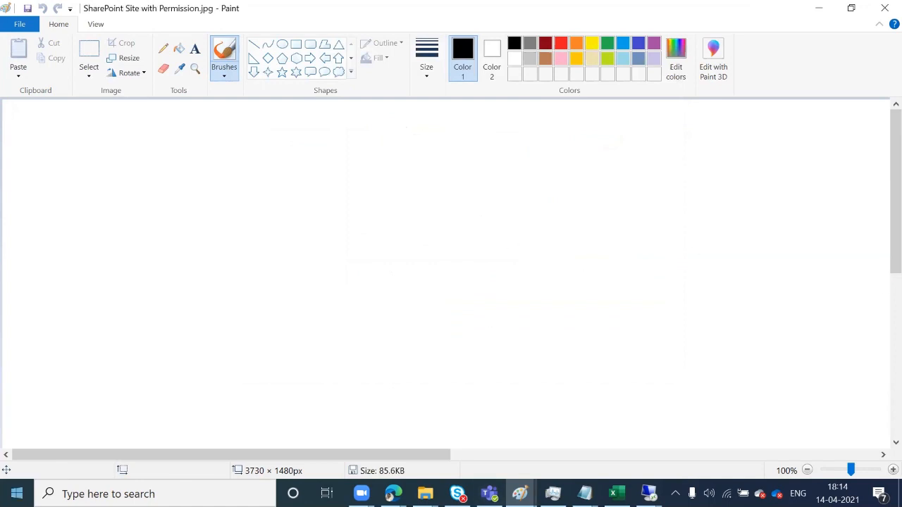
Step: Draw a wide black rectangle near the upper middle of the blank canvas
{"action": "left_click", "coordinate": [297, 45]}
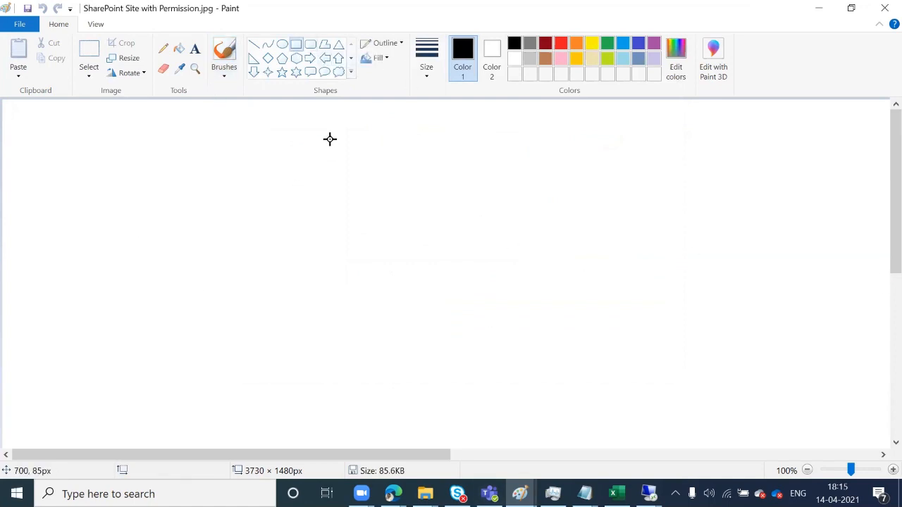
{"action": "left_click_drag", "start_coordinate": [330, 139], "coordinate": [510, 184]}
{"action": "left_click", "coordinate": [646, 177]}
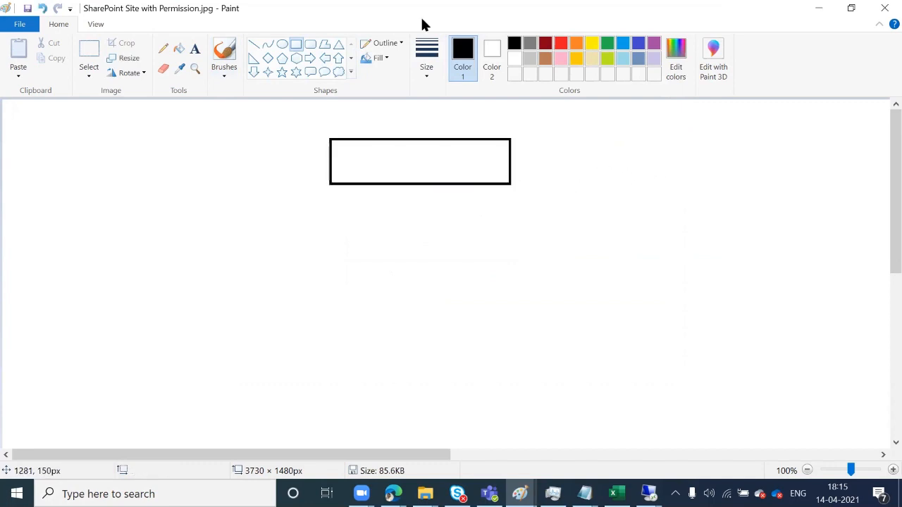
Step: Label the black rectangle IBM in orange text and shift the text slightly towards the rectangle's center
{"action": "left_click", "coordinate": [194, 45]}
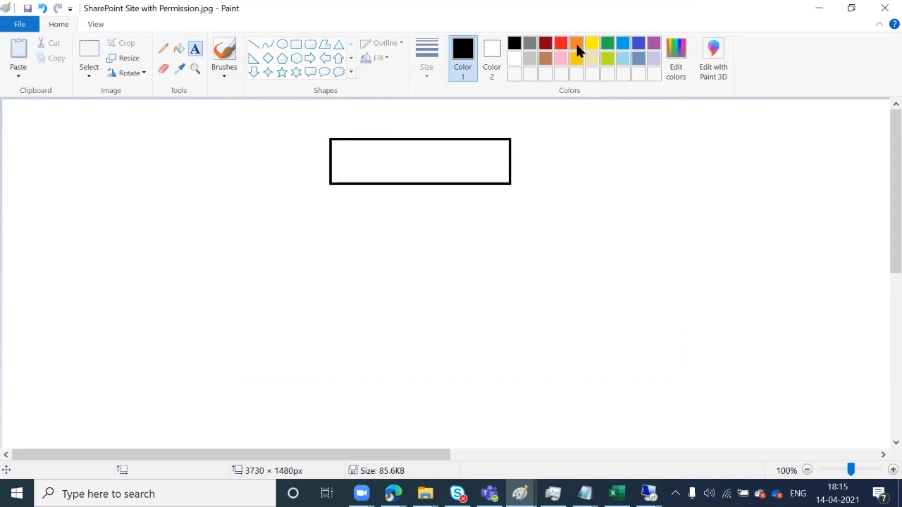
{"action": "left_click", "coordinate": [576, 43]}
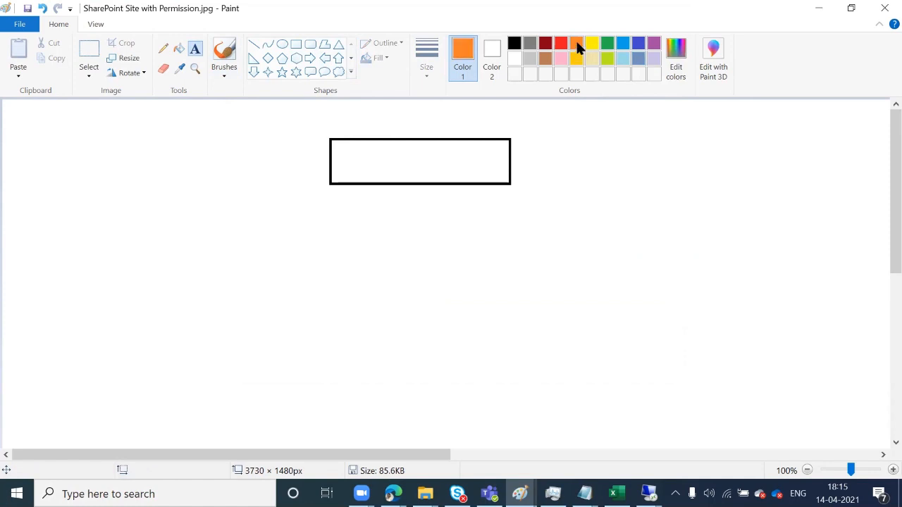
{"action": "left_click", "coordinate": [344, 157]}
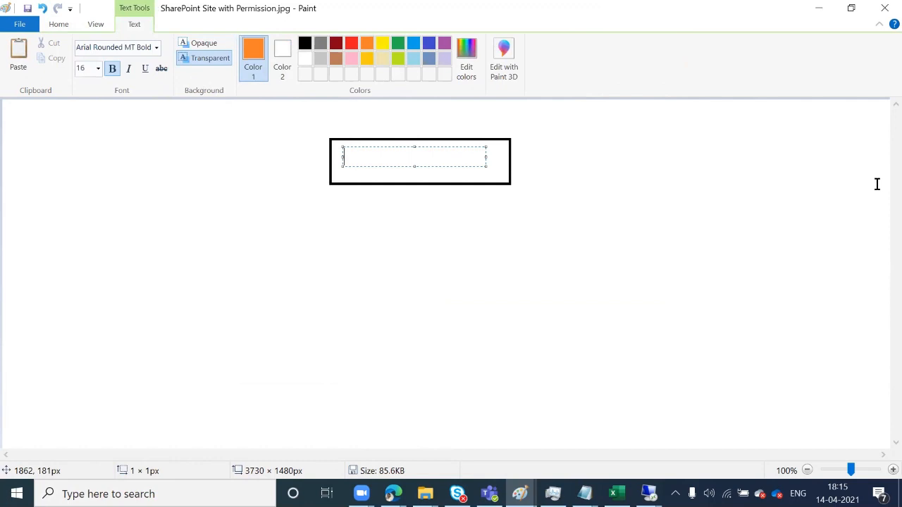
{"action": "type", "text": "IBM"}
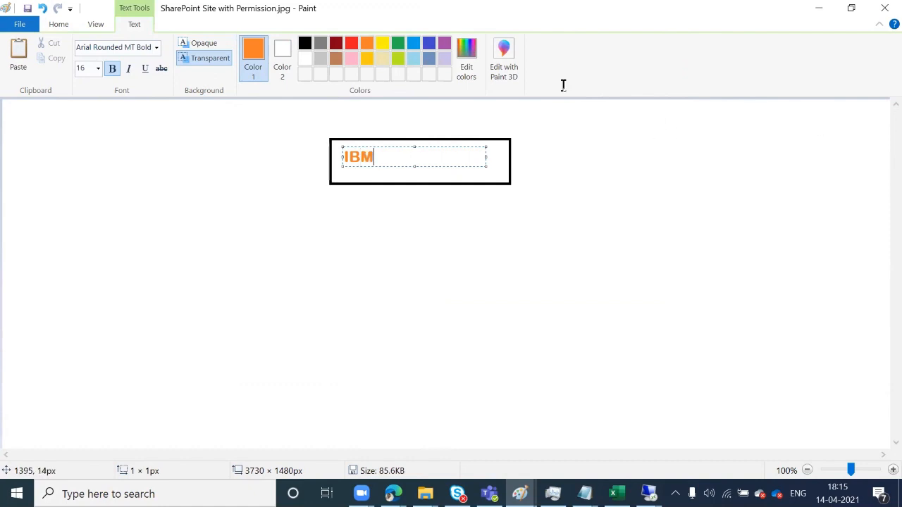
{"action": "left_click_drag", "start_coordinate": [381, 146], "coordinate": [401, 149]}
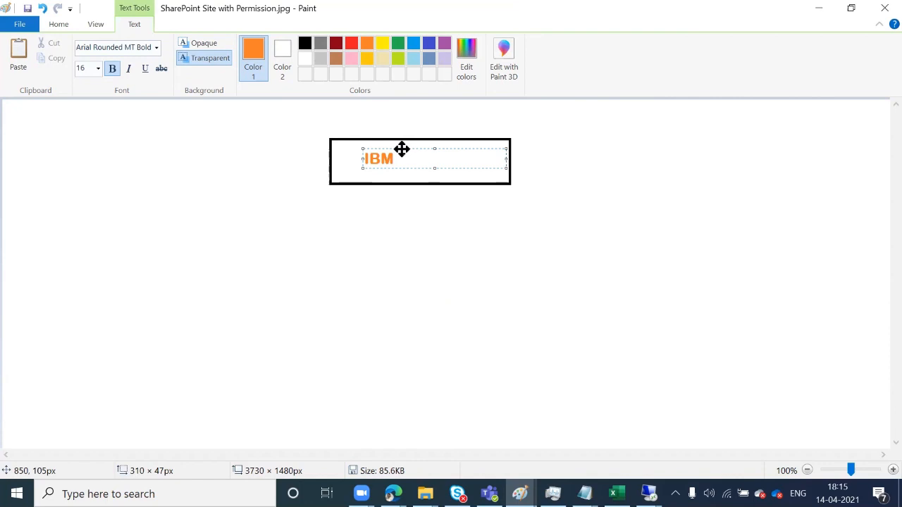
{"action": "left_click", "coordinate": [392, 233]}
Step: Draw three orange rectangles in a row below the IBM box, the rightmost about 302 × 88 px
{"action": "left_click", "coordinate": [296, 44]}
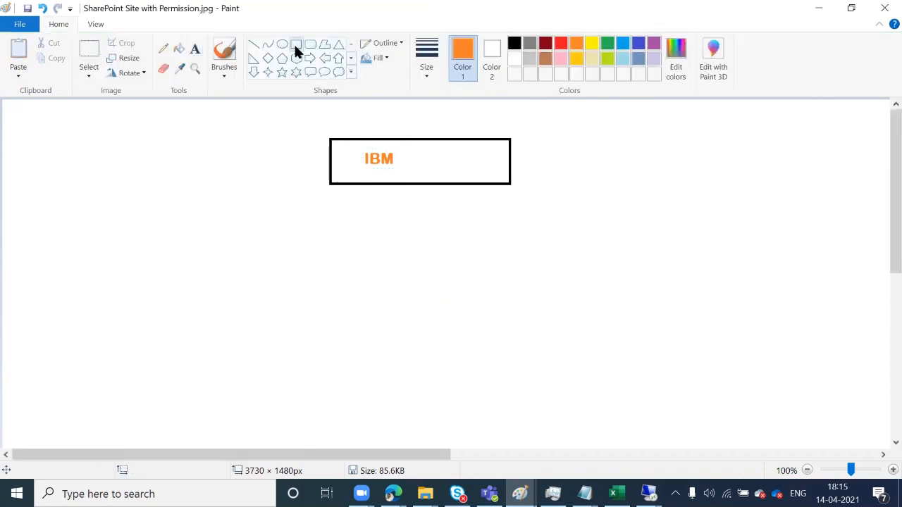
{"action": "mouse_move", "coordinate": [192, 217]}
{"action": "left_mouse_down"}
{"action": "mouse_move", "coordinate": [256, 250]}
{"action": "mouse_move", "coordinate": [325, 259]}
{"action": "left_mouse_up"}
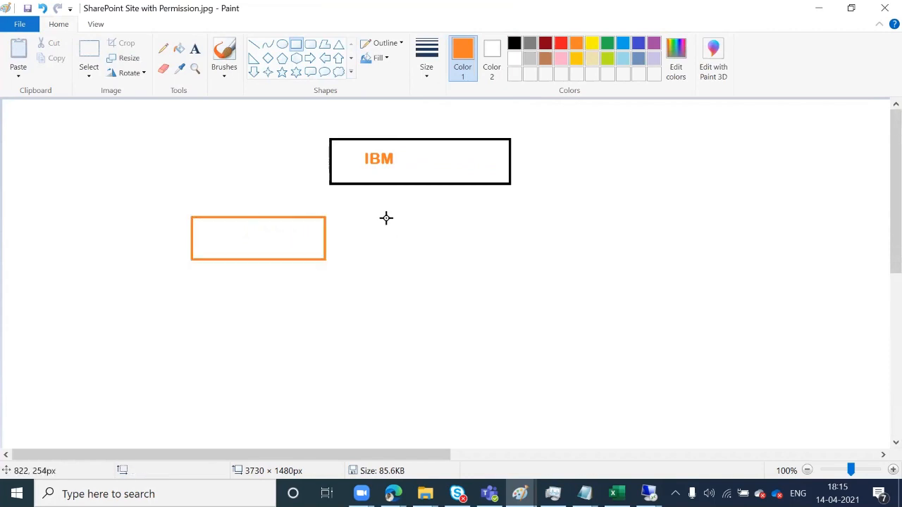
{"action": "left_click_drag", "start_coordinate": [373, 217], "coordinate": [499, 265]}
{"action": "left_click", "coordinate": [580, 214]}
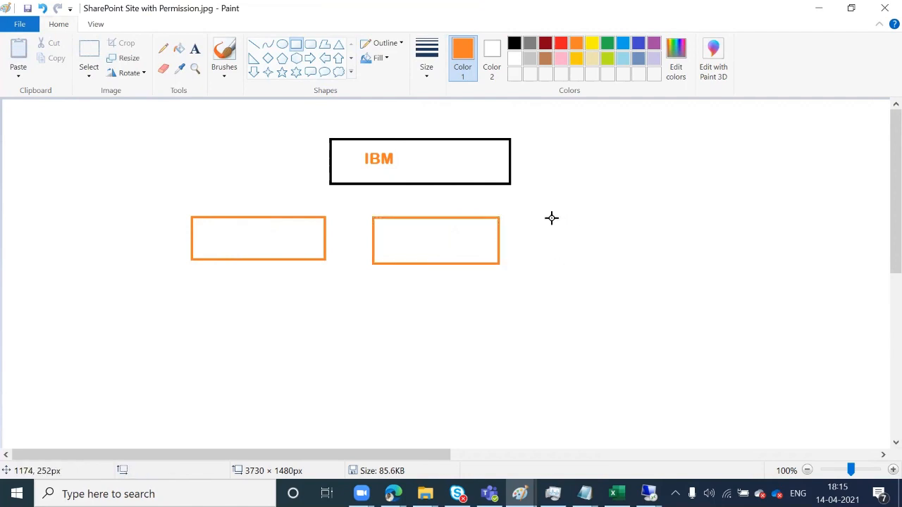
{"action": "mouse_move", "coordinate": [552, 217]}
{"action": "left_mouse_down"}
{"action": "mouse_move", "coordinate": [566, 241]}
{"action": "mouse_move", "coordinate": [692, 258]}
{"action": "mouse_move", "coordinate": [626, 240]}
{"action": "left_mouse_up"}
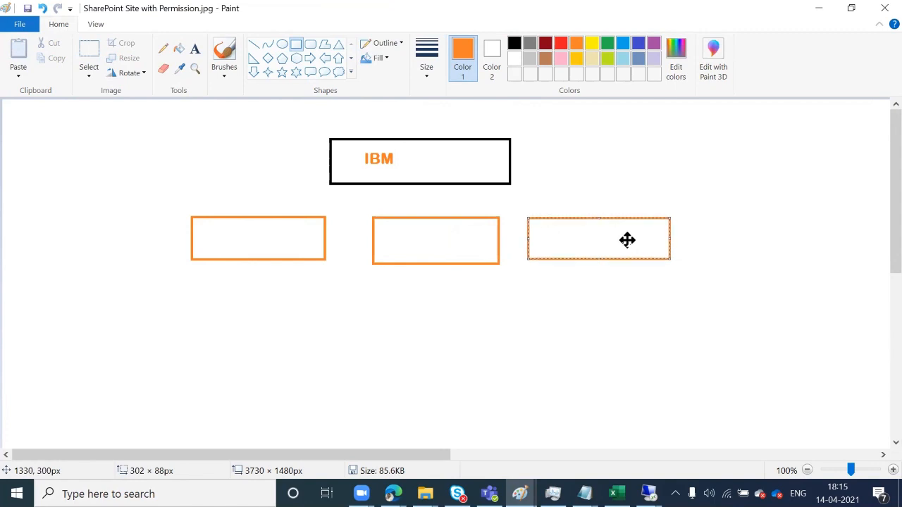
{"action": "left_click", "coordinate": [569, 339]}
Step: Label the left orange rectangle Software in black text
{"action": "left_click", "coordinate": [194, 49]}
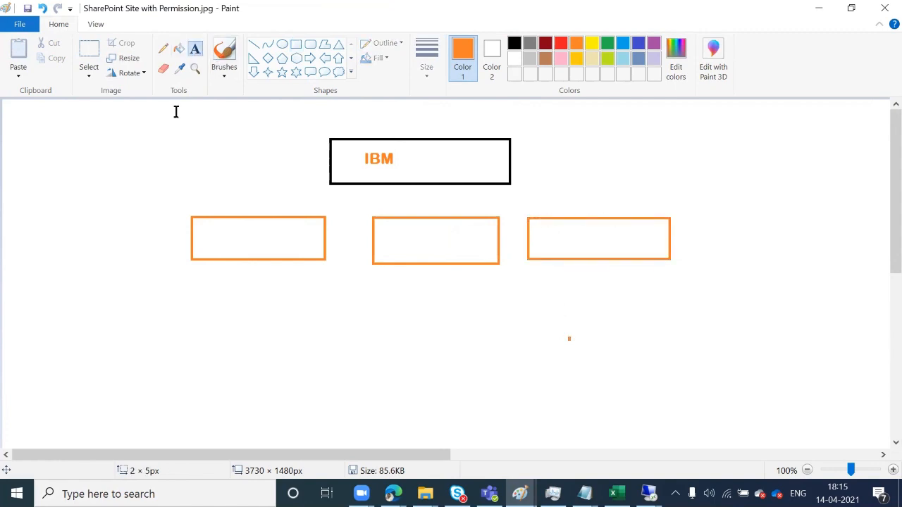
{"action": "left_click", "coordinate": [514, 45]}
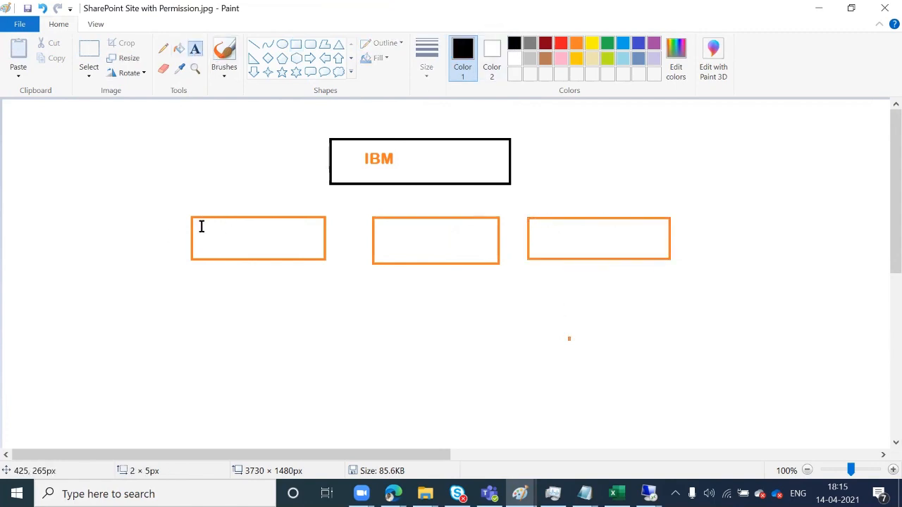
{"action": "left_click", "coordinate": [203, 226]}
{"action": "type", "text": "S"}
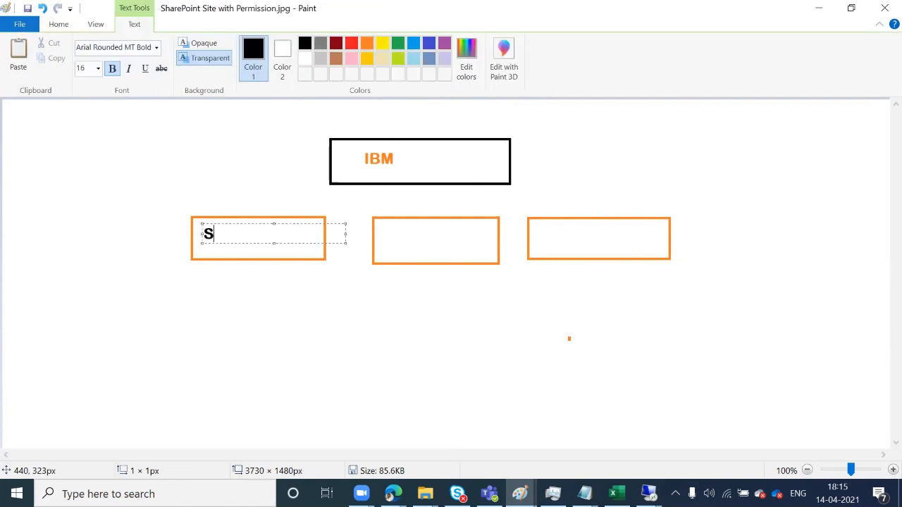
{"action": "type", "text": "oftware"}
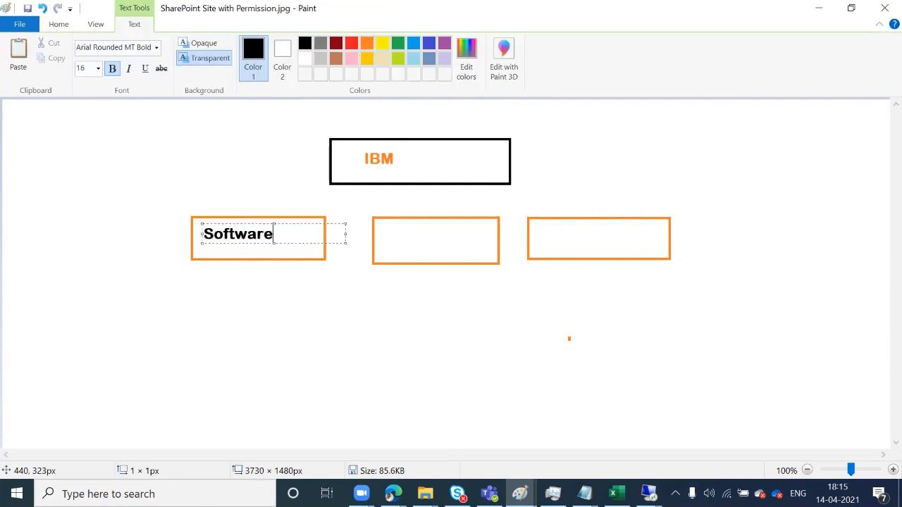
{"action": "left_click", "coordinate": [383, 243]}
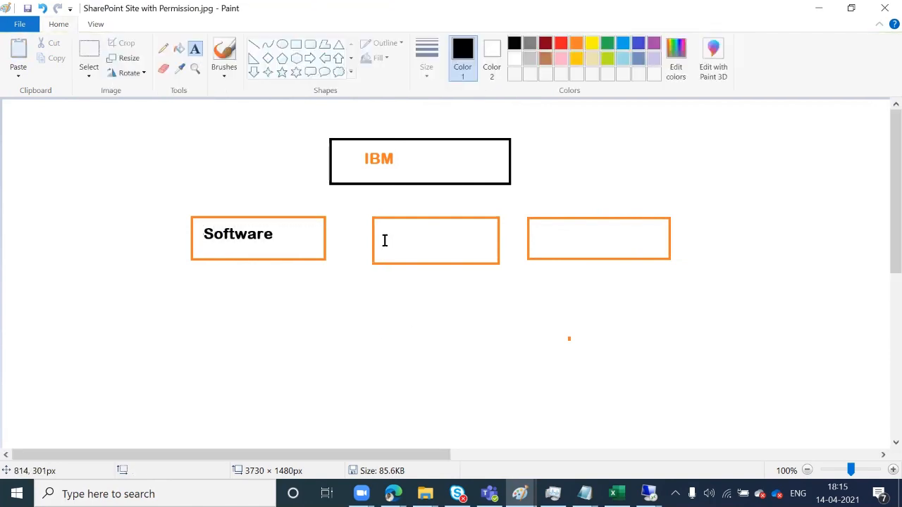
Step: Label the middle orange rectangle Hardware in black text
{"action": "left_click", "coordinate": [385, 233]}
{"action": "type", "text": "H"}
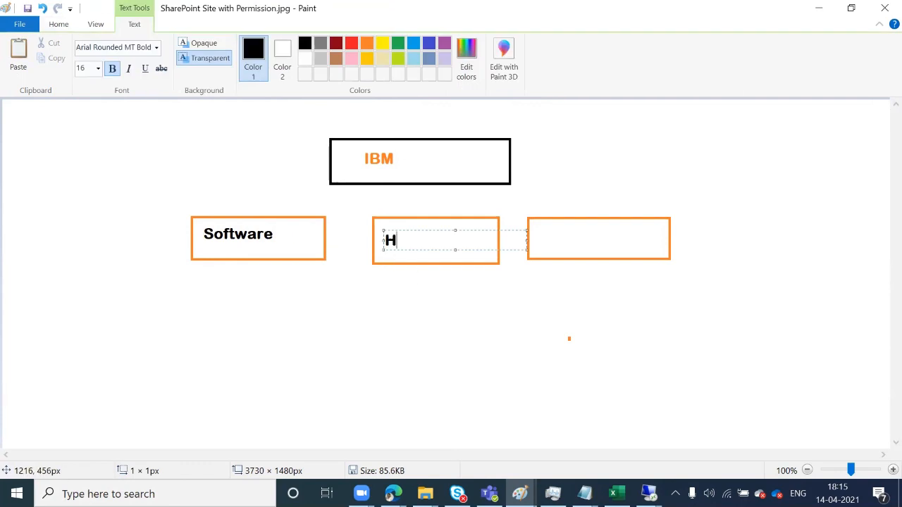
{"action": "type", "text": "ardware"}
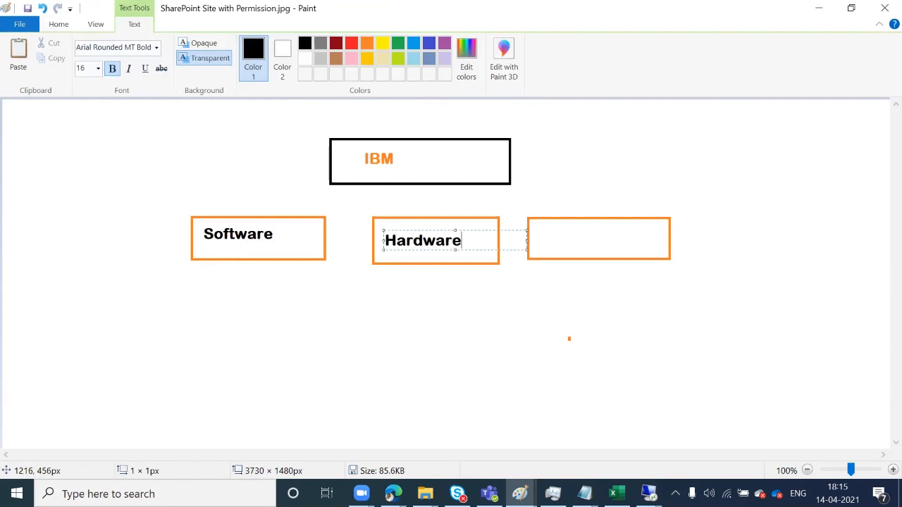
{"action": "left_click", "coordinate": [562, 256]}
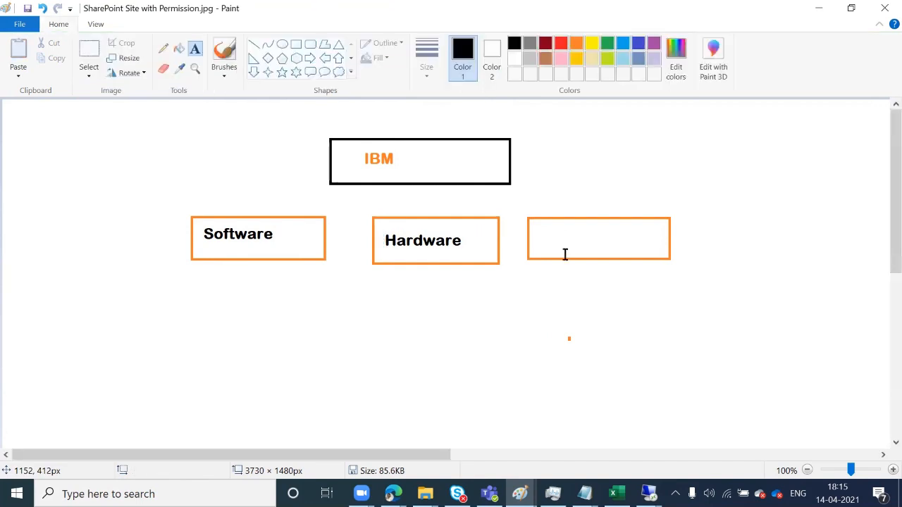
Step: Label the empty orange rectangle beside Hardware as Services in black text
{"action": "left_click", "coordinate": [542, 228]}
{"action": "type", "text": "Srer"}
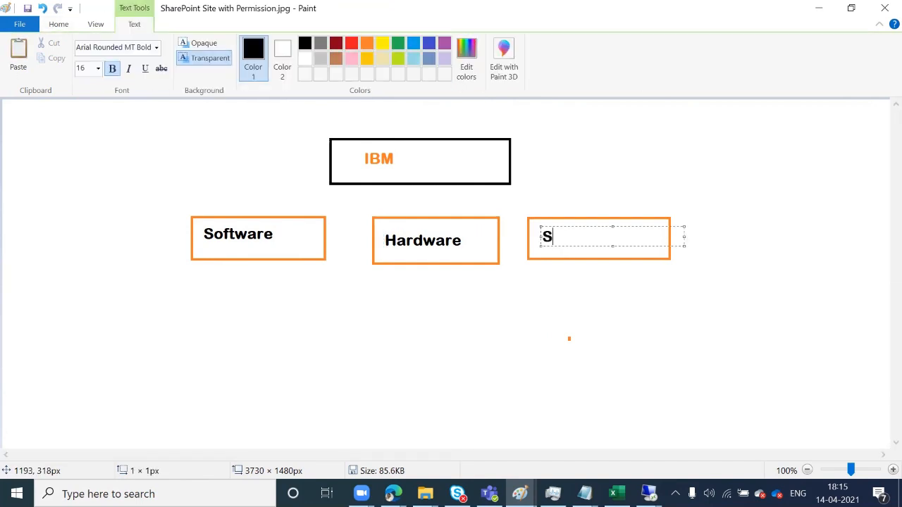
{"action": "key", "text": "BackSpace"}
{"action": "key", "text": "BackSpace"}
{"action": "type", "text": "ervices"}
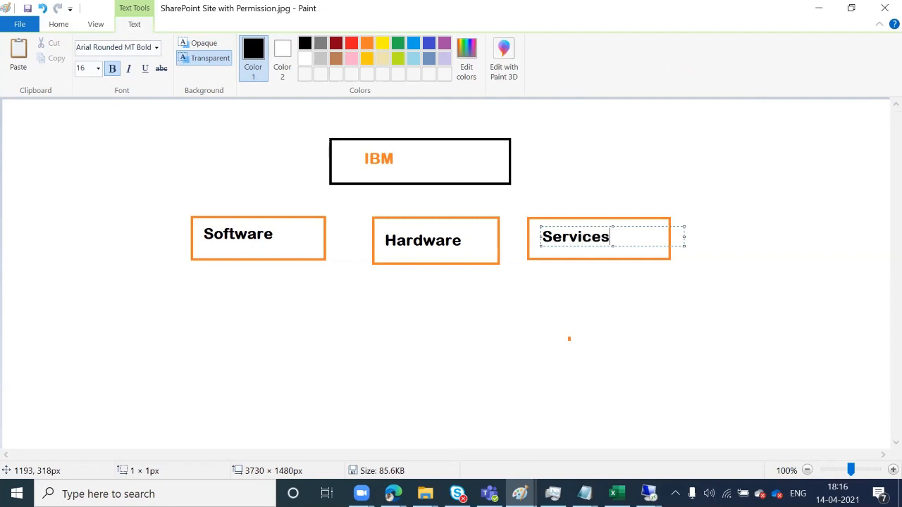
{"action": "left_click", "coordinate": [238, 308]}
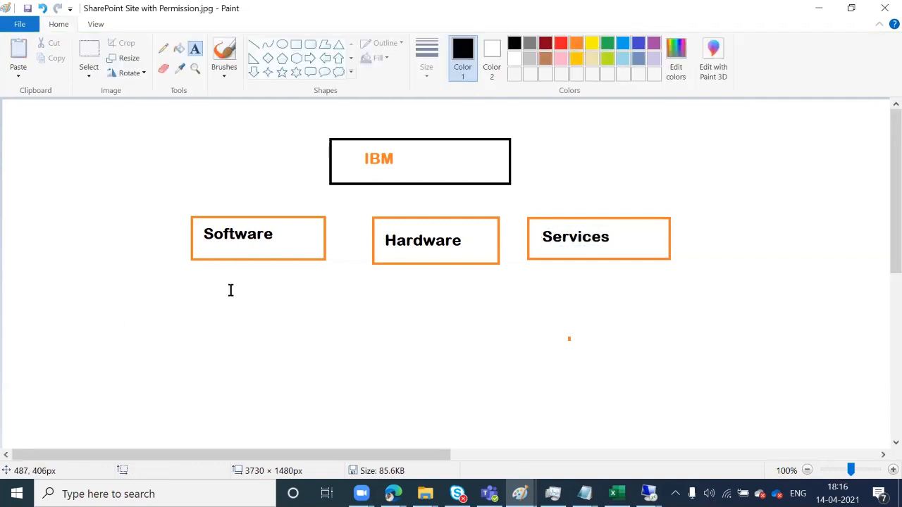
Step: Draw a green rectangle directly below the Software box, slightly narrower than that box
{"action": "left_click", "coordinate": [294, 46]}
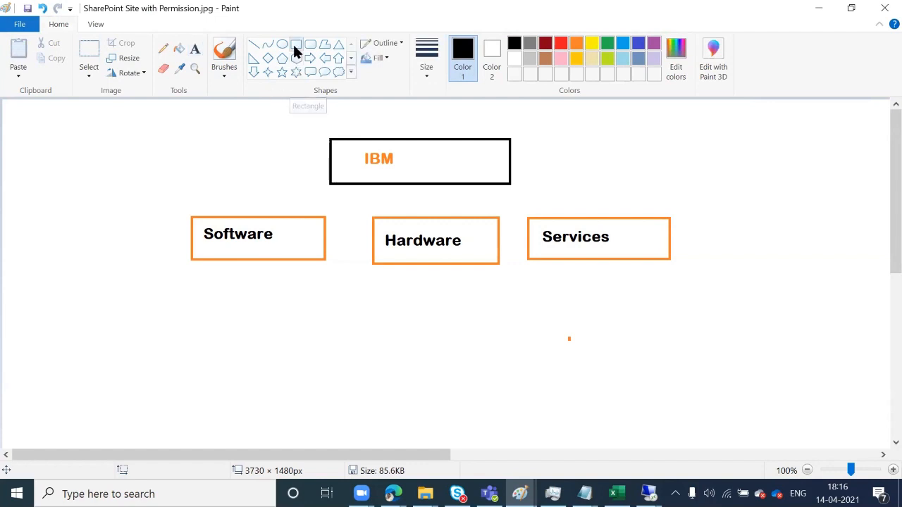
{"action": "left_click", "coordinate": [608, 44]}
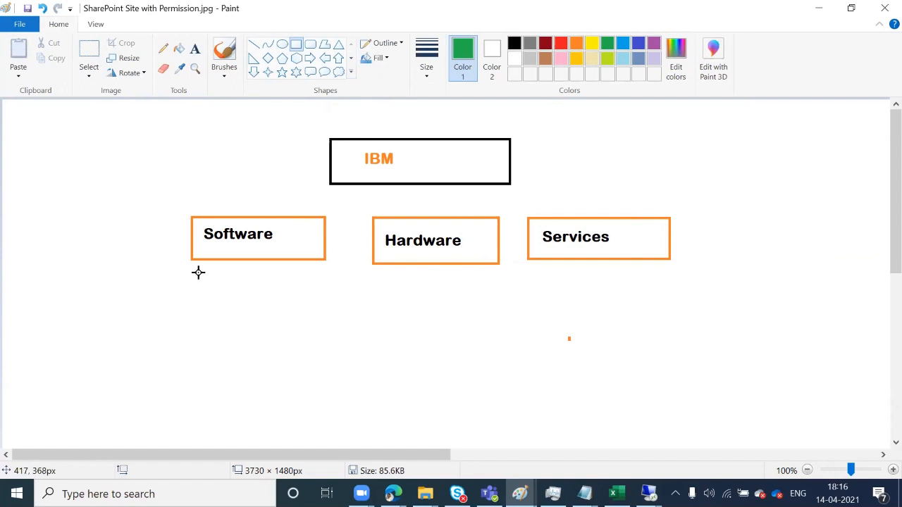
{"action": "left_click_drag", "start_coordinate": [198, 273], "coordinate": [314, 308]}
{"action": "left_click", "coordinate": [347, 314]}
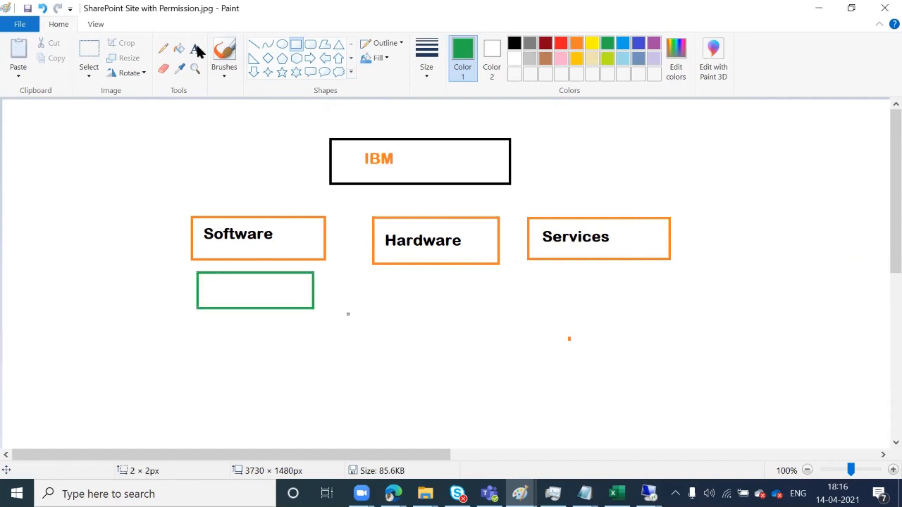
Step: Label the green rectangle below Software as Backup in black text
{"action": "left_click", "coordinate": [196, 47]}
{"action": "left_click", "coordinate": [515, 43]}
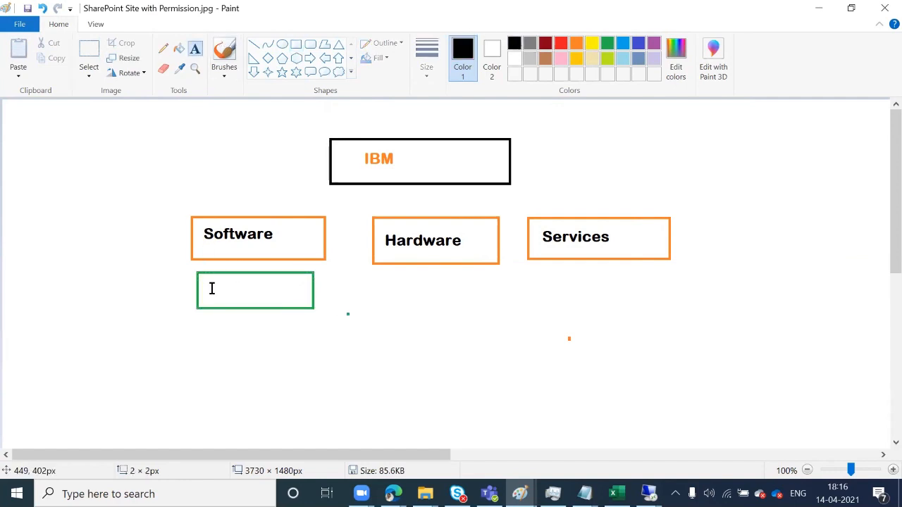
{"action": "left_click", "coordinate": [211, 286]}
{"action": "type", "text": "B"}
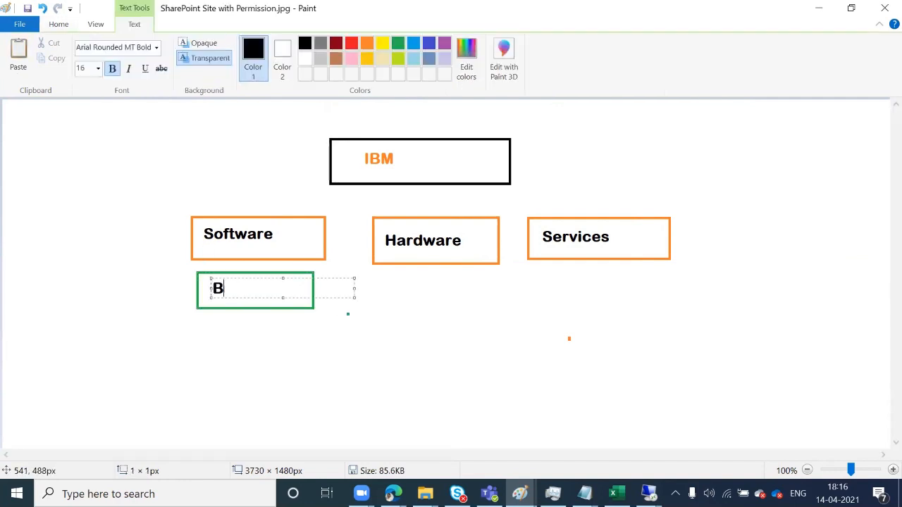
{"action": "type", "text": "ackup"}
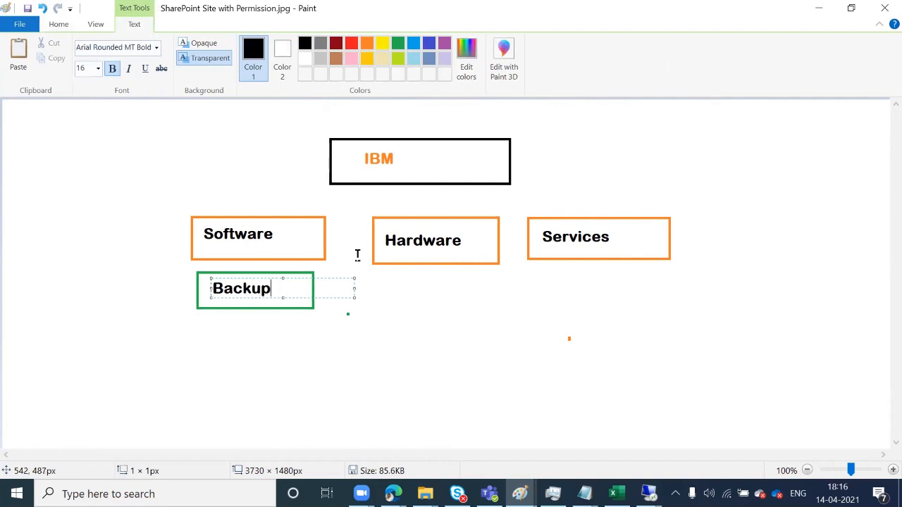
{"action": "left_click", "coordinate": [247, 348]}
Step: Draw two more green rectangles stacked below the Backup box, matching its size
{"action": "left_click", "coordinate": [296, 44]}
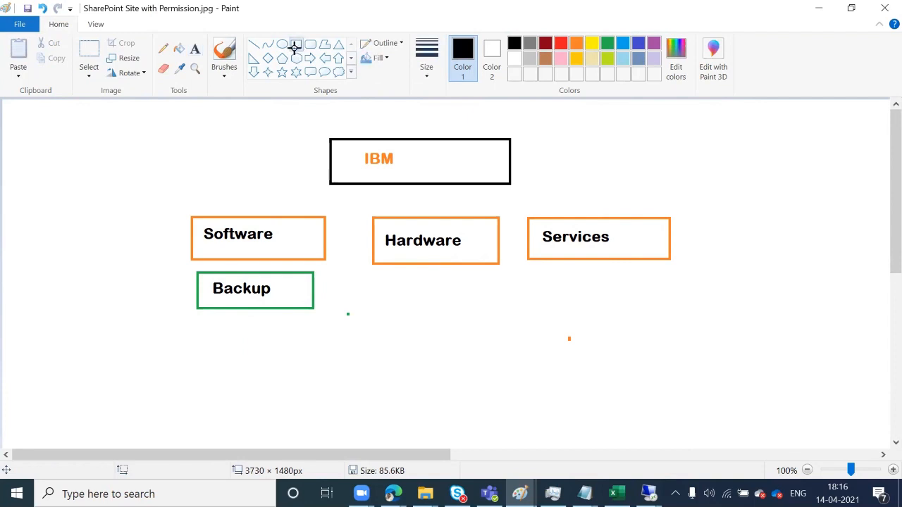
{"action": "left_click", "coordinate": [608, 44]}
{"action": "left_click_drag", "start_coordinate": [197, 330], "coordinate": [315, 366]}
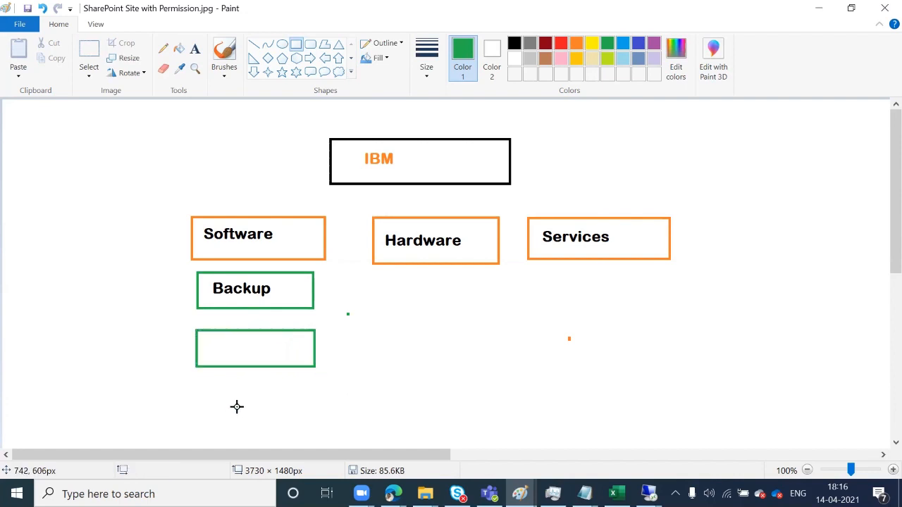
{"action": "left_click_drag", "start_coordinate": [193, 388], "coordinate": [317, 422]}
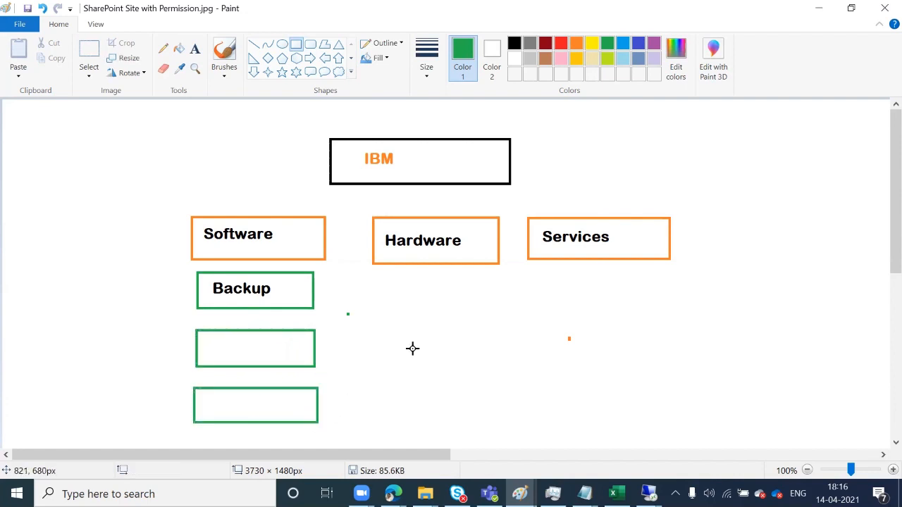
Step: Draw two green rectangles stacked below the Hardware box, the lower one about 255 × 66 px
{"action": "left_click_drag", "start_coordinate": [378, 274], "coordinate": [496, 310]}
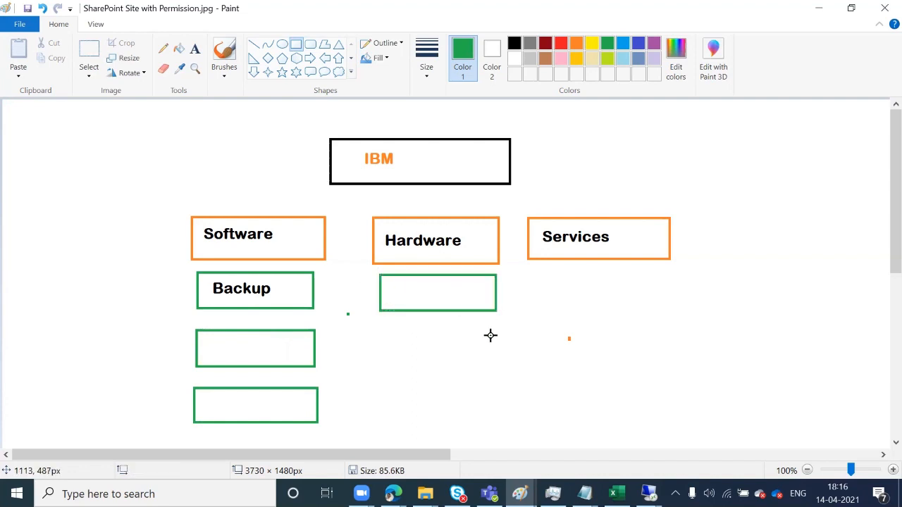
{"action": "left_click_drag", "start_coordinate": [380, 335], "coordinate": [500, 365]}
{"action": "left_click", "coordinate": [533, 367]}
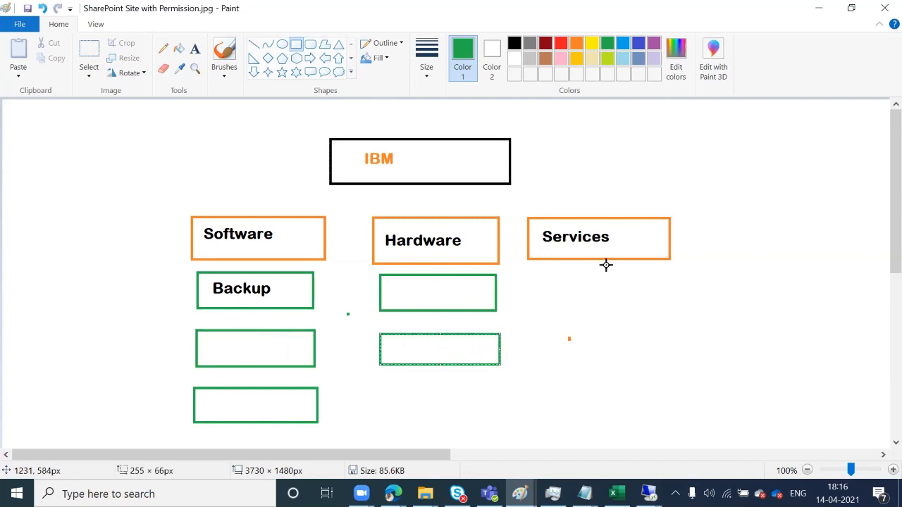
Step: Draw two green rectangles stacked below the Services box, about 241 × 77 px and 241 × 75 px
{"action": "left_click_drag", "start_coordinate": [556, 271], "coordinate": [670, 306]}
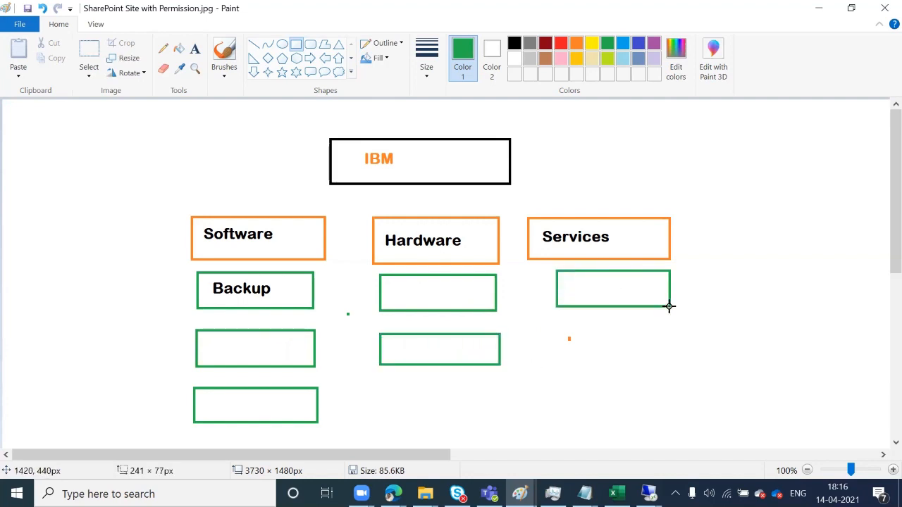
{"action": "left_click", "coordinate": [568, 334]}
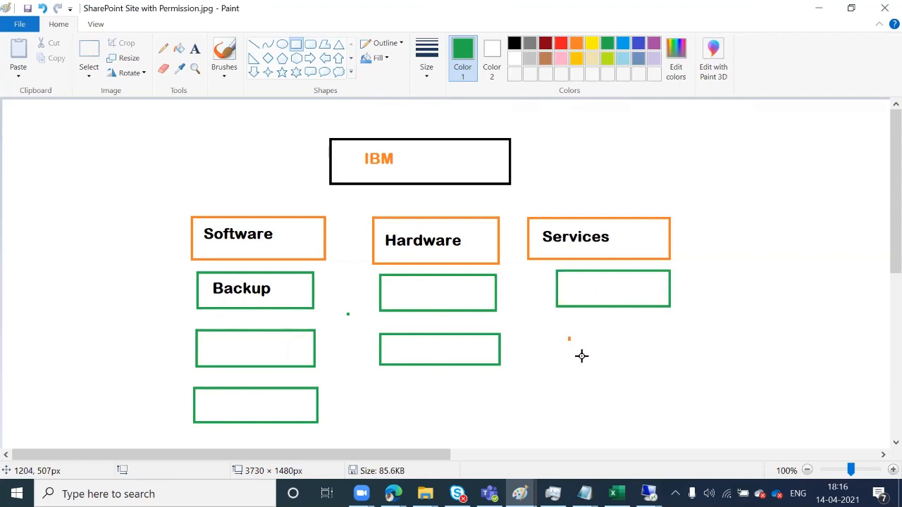
{"action": "left_click_drag", "start_coordinate": [568, 339], "coordinate": [681, 372]}
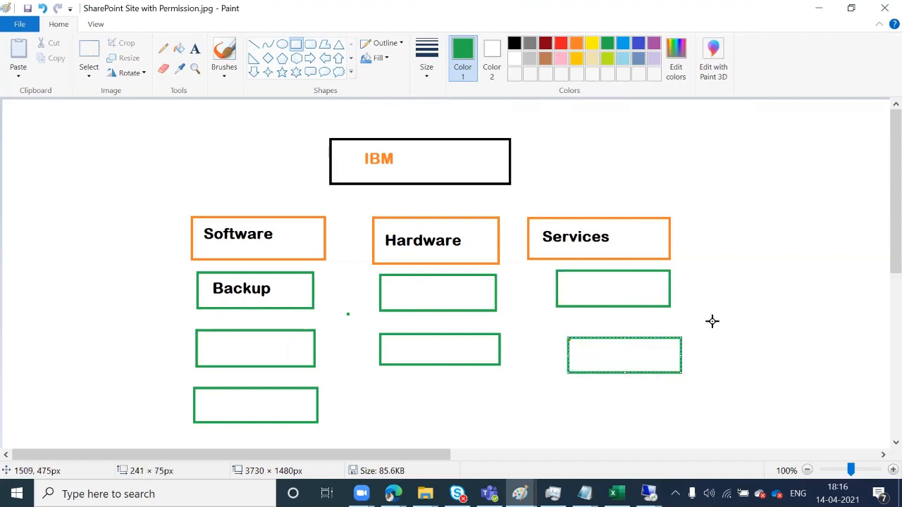
Step: Label the two empty boxes below Backup as Email and Office in black text, from upper to lower
{"action": "left_click", "coordinate": [515, 44]}
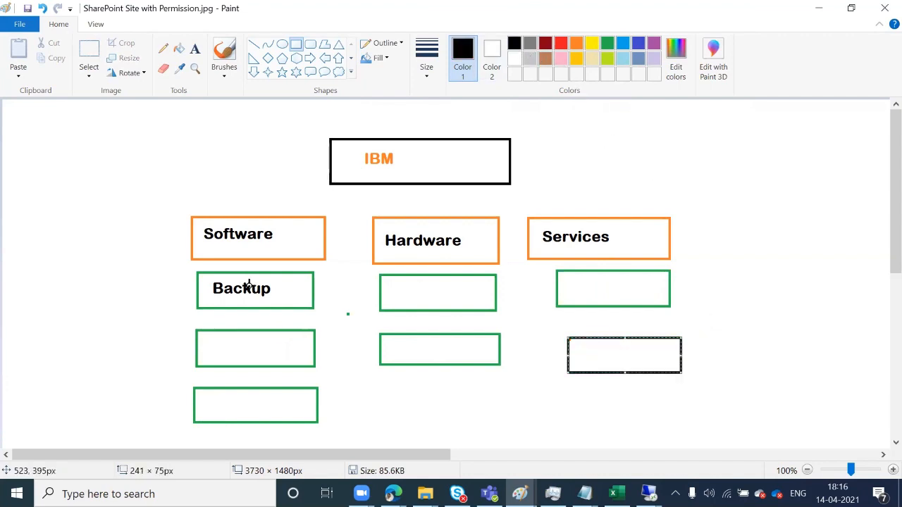
{"action": "left_click", "coordinate": [195, 49]}
{"action": "left_click", "coordinate": [207, 349]}
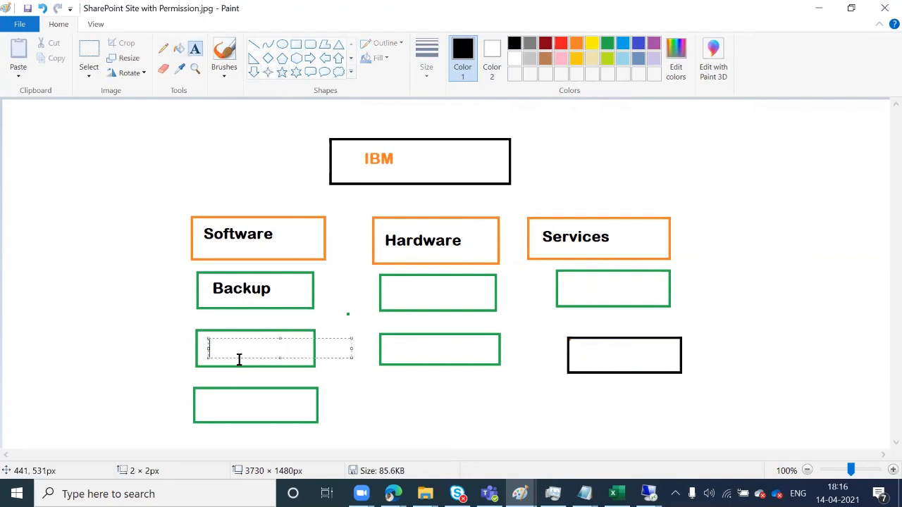
{"action": "type", "text": "E"}
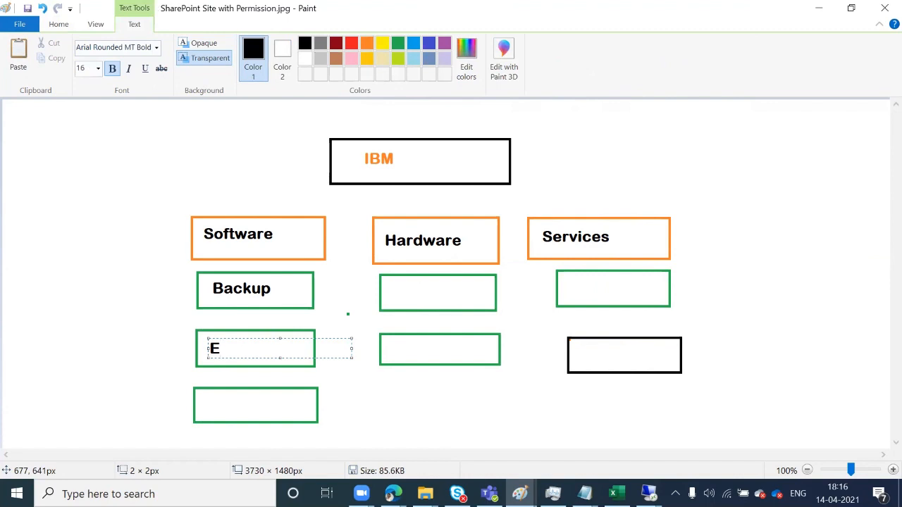
{"action": "type", "text": "mail"}
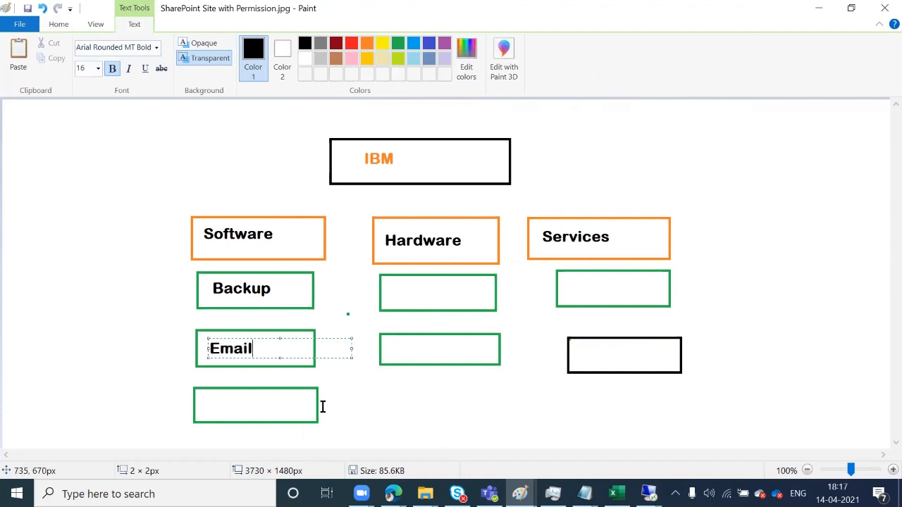
{"action": "left_click", "coordinate": [349, 404]}
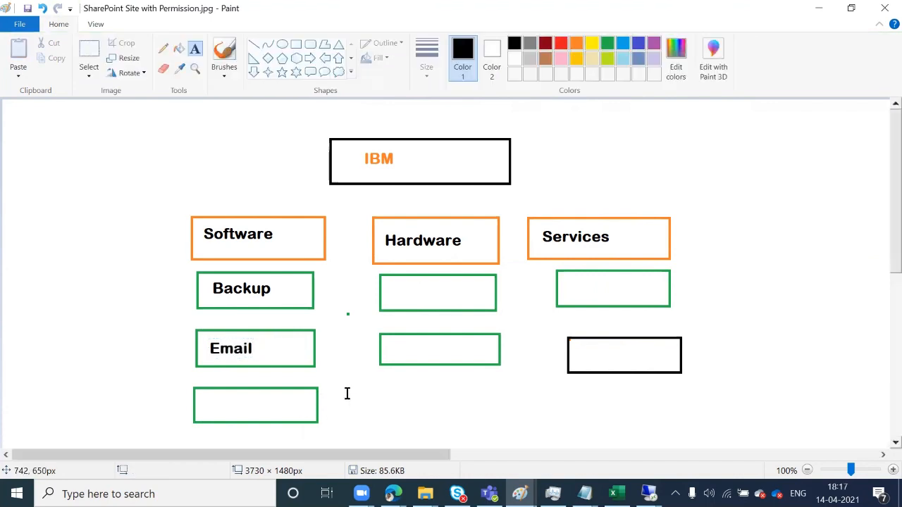
{"action": "left_click", "coordinate": [207, 403]}
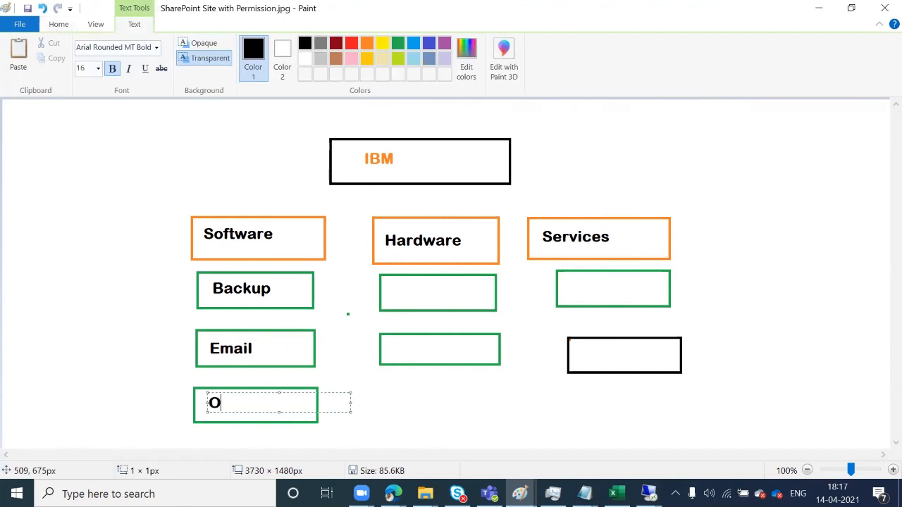
{"action": "type", "text": "Office"}
{"action": "left_click", "coordinate": [407, 384]}
Step: Label the two boxes below Hardware as Server and Storage in black text, from upper to lower
{"action": "left_click", "coordinate": [399, 282]}
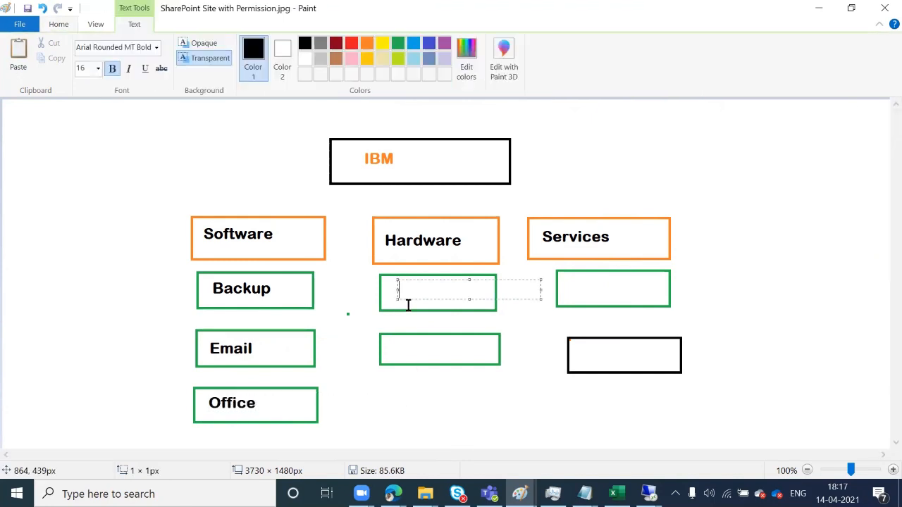
{"action": "type", "text": "Server"}
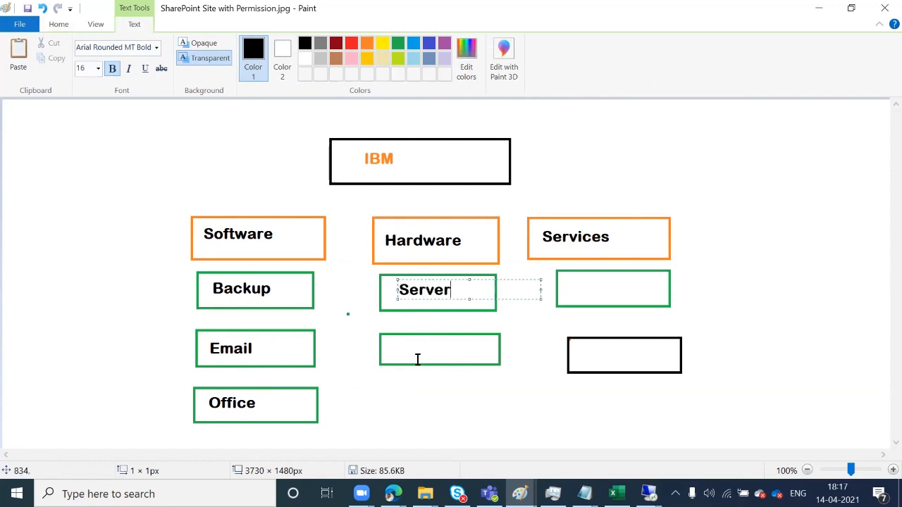
{"action": "left_click", "coordinate": [397, 351]}
{"action": "type", "text": "Stotrage"}
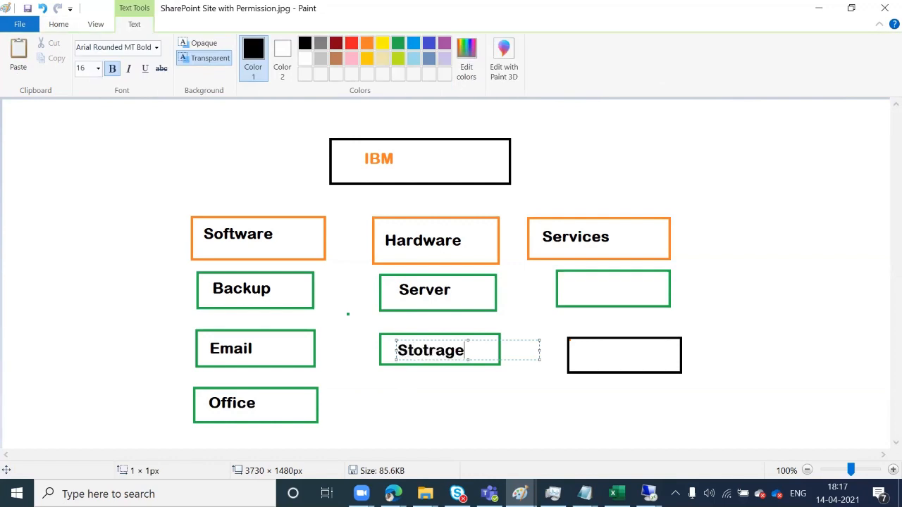
{"action": "type", "text": "\\\\\\"}
{"action": "key", "text": "BackSpace"}
{"action": "key", "text": "BackSpace"}
{"action": "key", "text": "BackSpace"}
{"action": "key", "text": "BackSpace"}
{"action": "key", "text": "BackSpace"}
{"action": "key", "text": "BackSpace"}
{"action": "type", "text": "age"}
{"action": "left_click", "coordinate": [466, 400]}
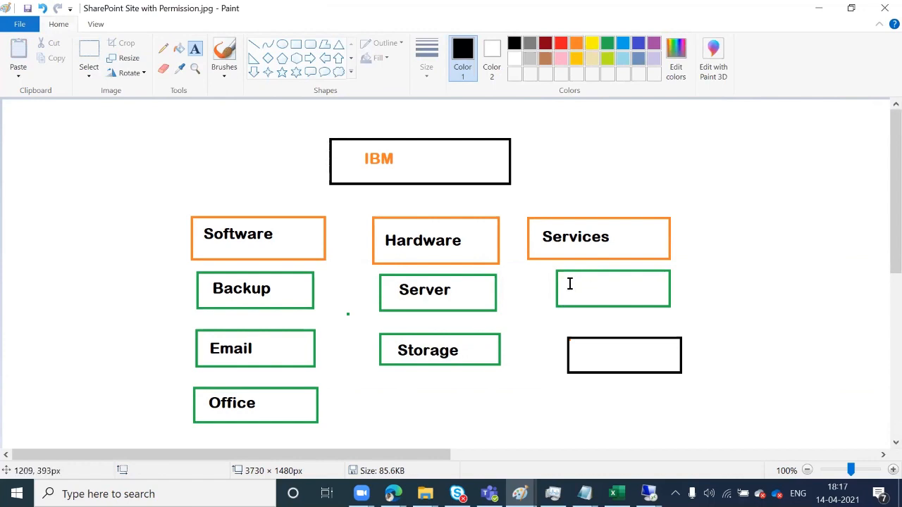
Step: Label the two boxes below Services as Domestic and International in black text, from upper to lower
{"action": "left_click", "coordinate": [571, 284]}
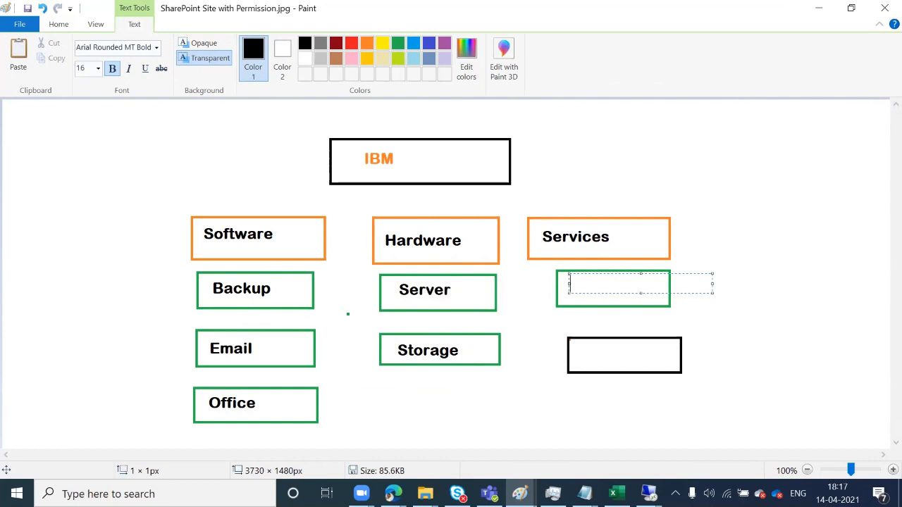
{"action": "type", "text": "Domestic"}
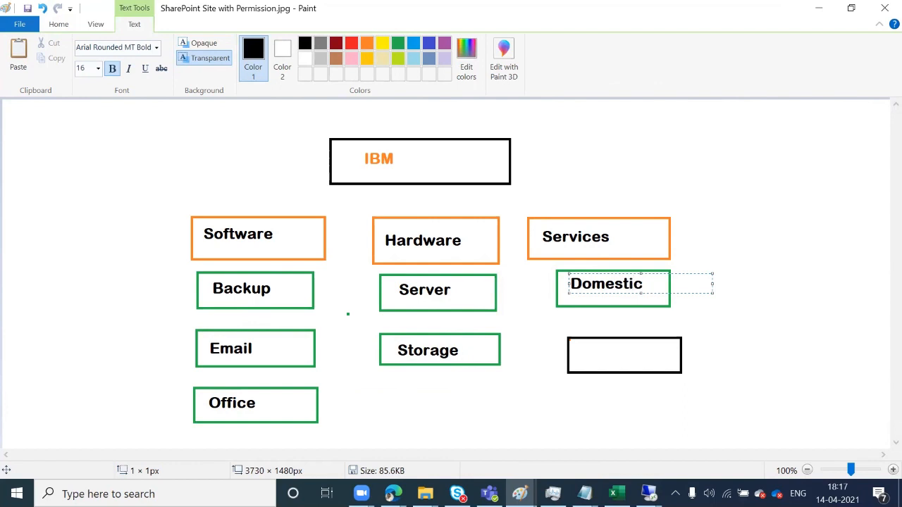
{"action": "left_click", "coordinate": [573, 365]}
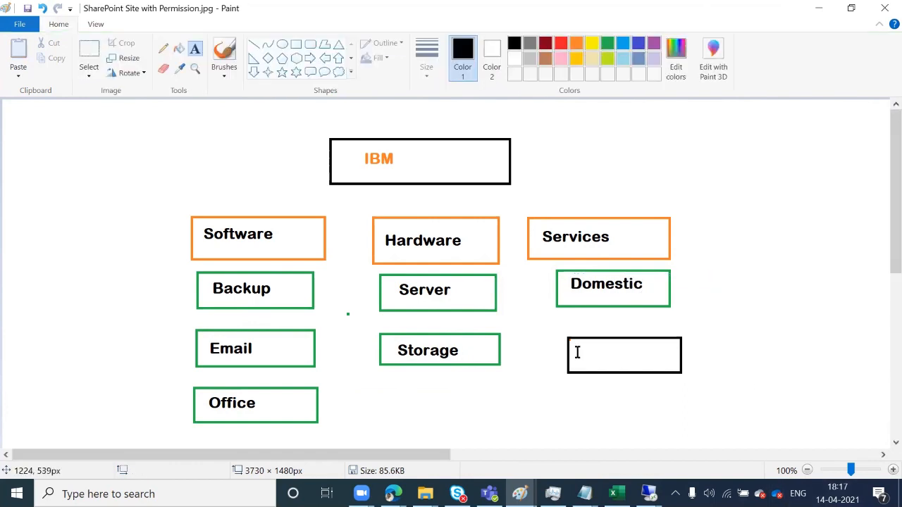
{"action": "left_click", "coordinate": [578, 351]}
{"action": "type", "text": "In"}
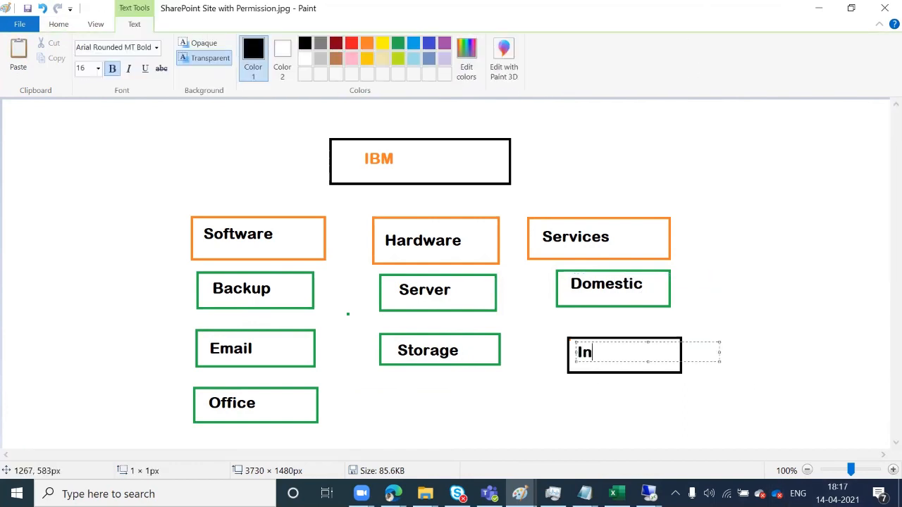
{"action": "type", "text": "ternational"}
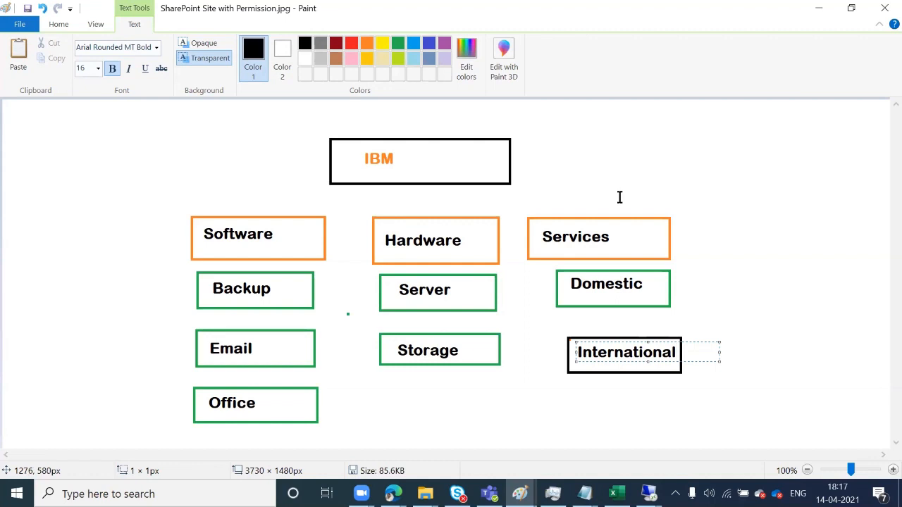
{"action": "left_click", "coordinate": [760, 234]}
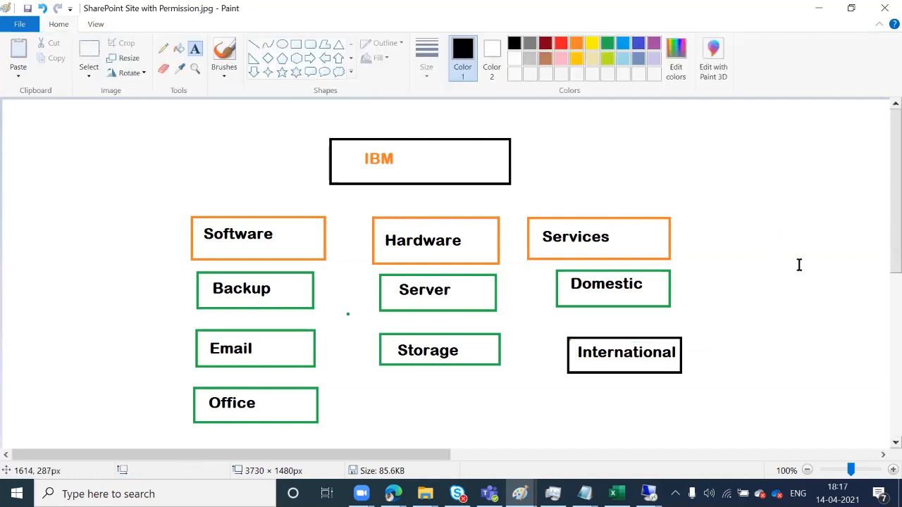
Step: Add the black text label SPAdmin beside the IBM box
{"action": "left_click", "coordinate": [254, 44]}
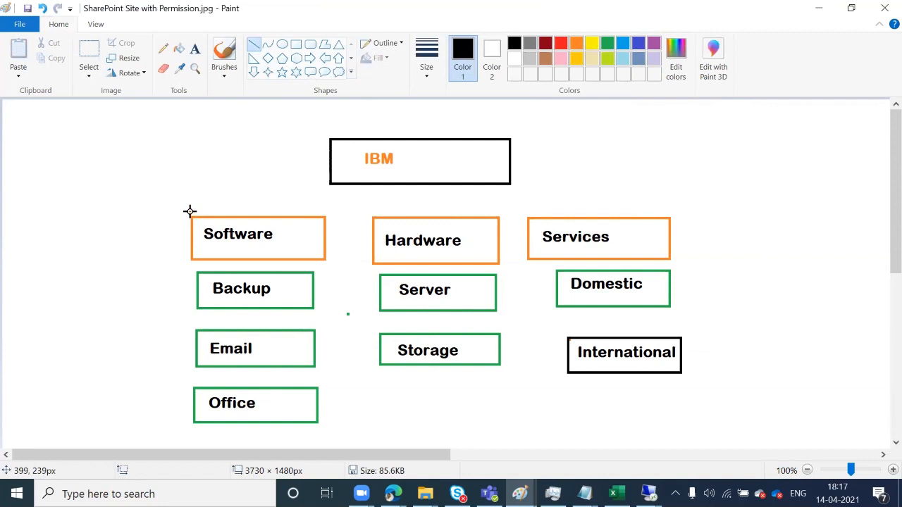
{"action": "left_click", "coordinate": [195, 48]}
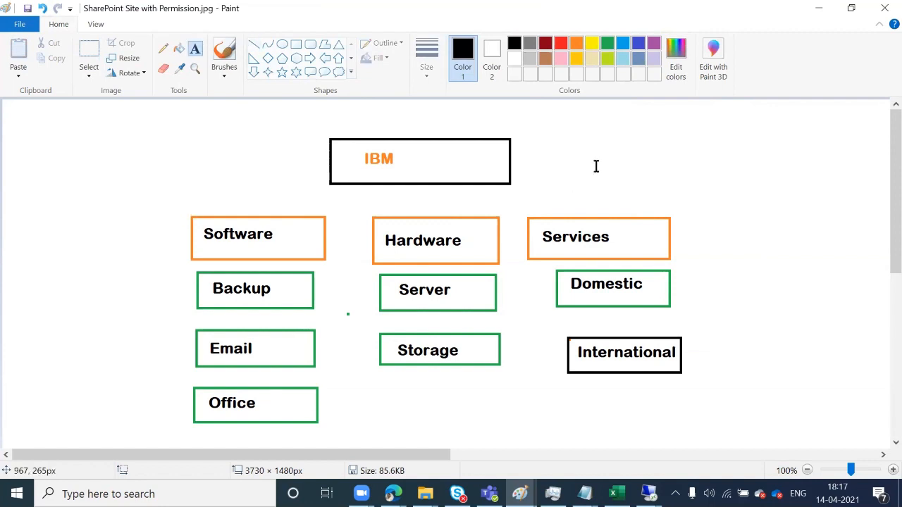
{"action": "left_click", "coordinate": [527, 154]}
{"action": "type", "text": "S"}
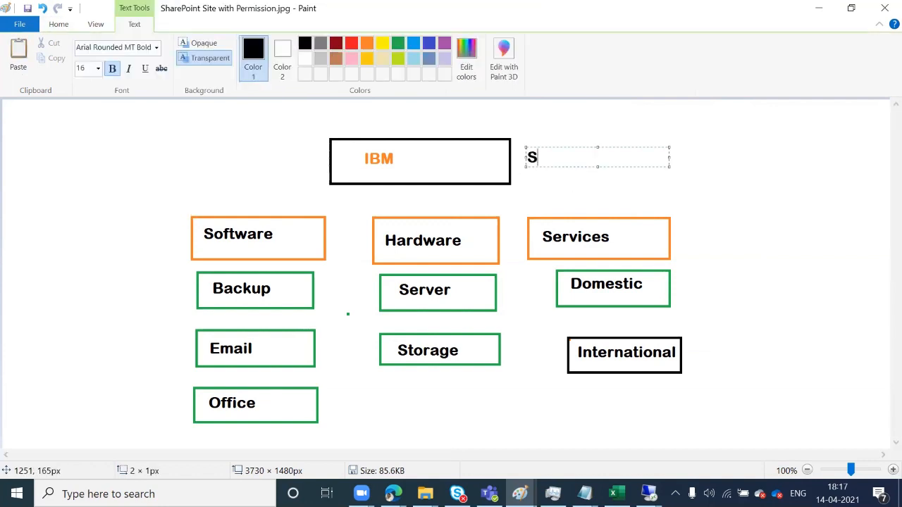
{"action": "type", "text": "PAdmin"}
{"action": "left_click", "coordinate": [497, 153]}
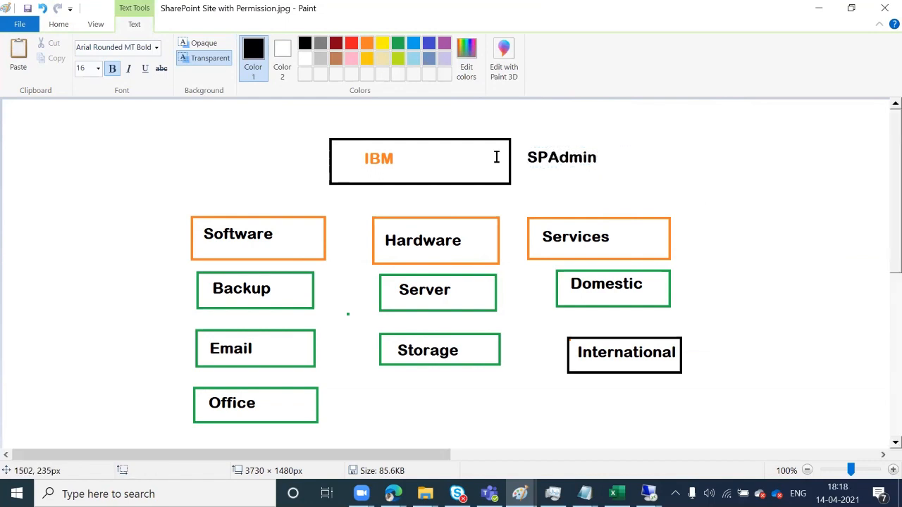
Step: Label the Software and Hardware boxes with their users' first names in black text above each, and start a text label above Services
{"action": "left_click", "coordinate": [214, 205]}
{"action": "type", "text": "Paul"}
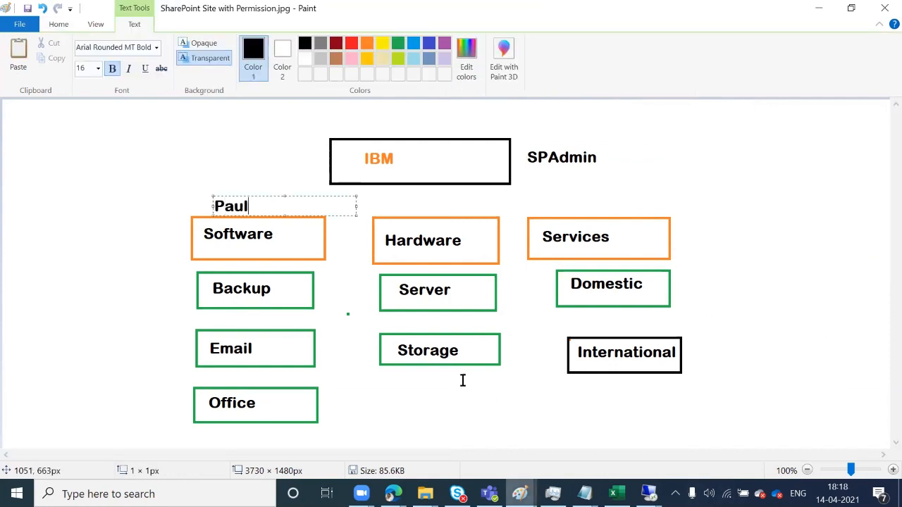
{"action": "left_click", "coordinate": [416, 209]}
{"action": "left_click", "coordinate": [401, 207]}
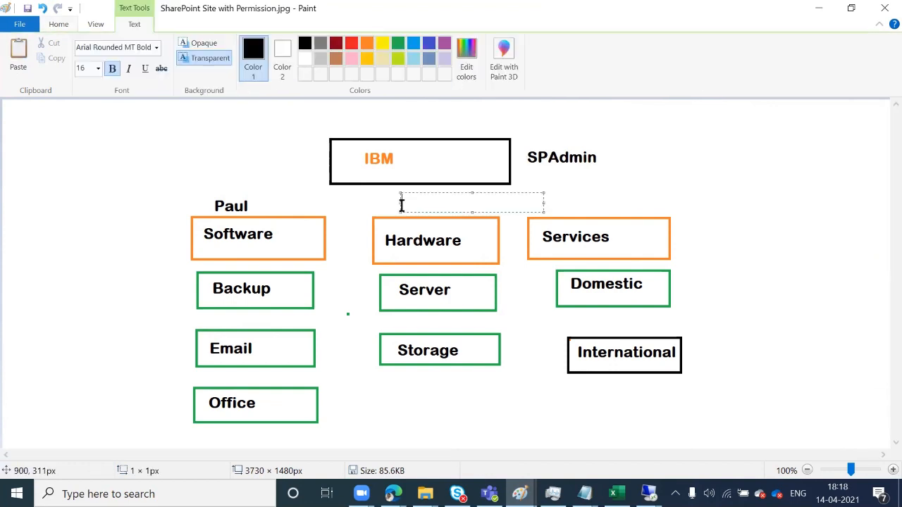
{"action": "type", "text": "Ben"}
{"action": "left_click", "coordinate": [518, 382]}
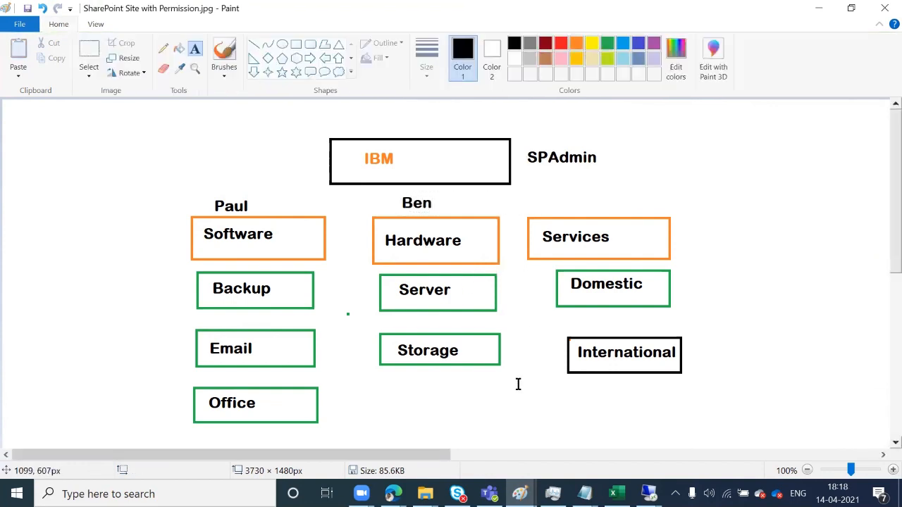
{"action": "left_click", "coordinate": [558, 208]}
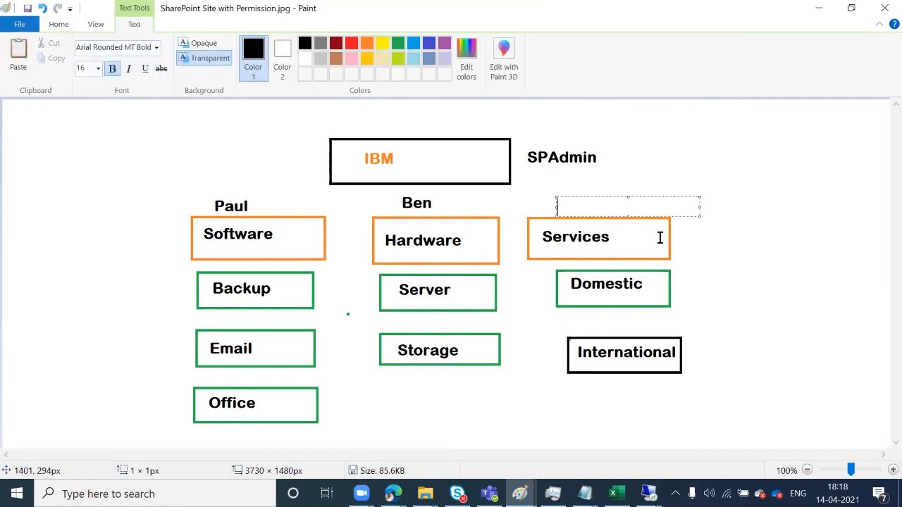
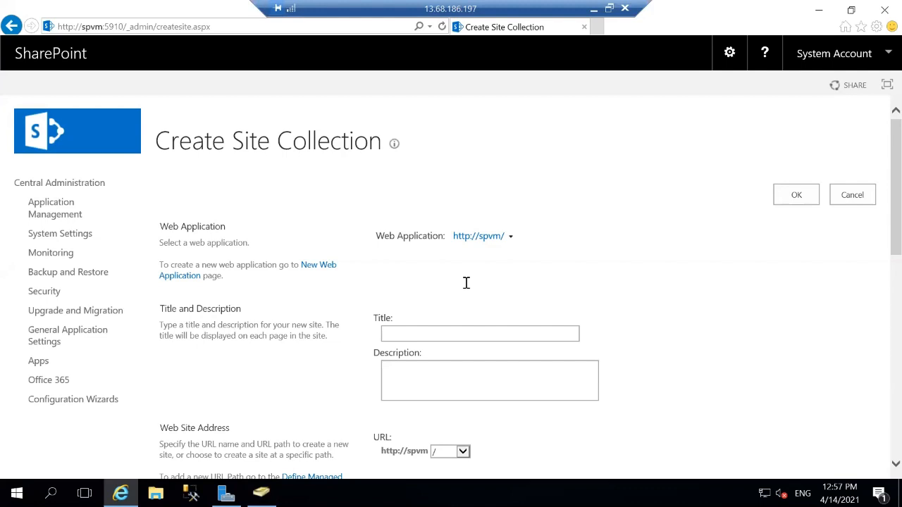
Step: Title the new site collection IBM and describe it as "IBM Global - Intranet Portal"
{"action": "scroll", "coordinate": [429, 178], "scroll_direction": "down", "scroll_amount": 3}
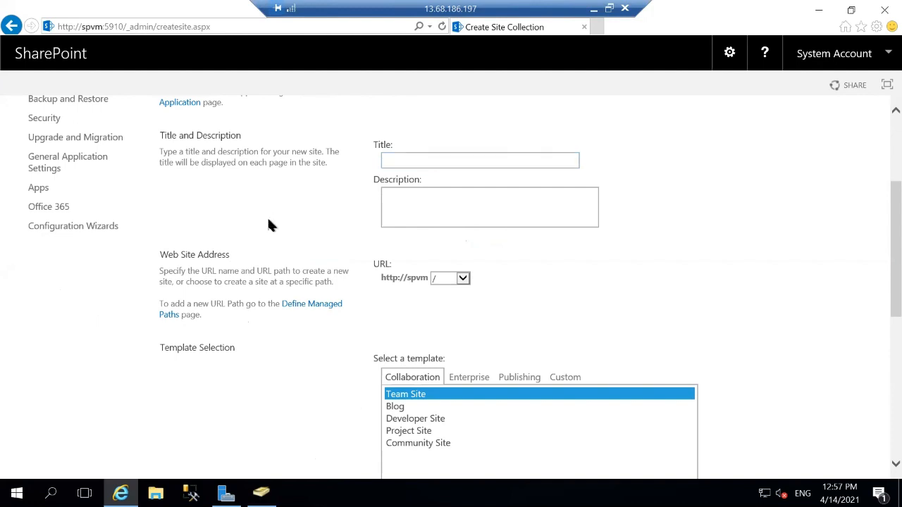
{"action": "left_click", "coordinate": [425, 160]}
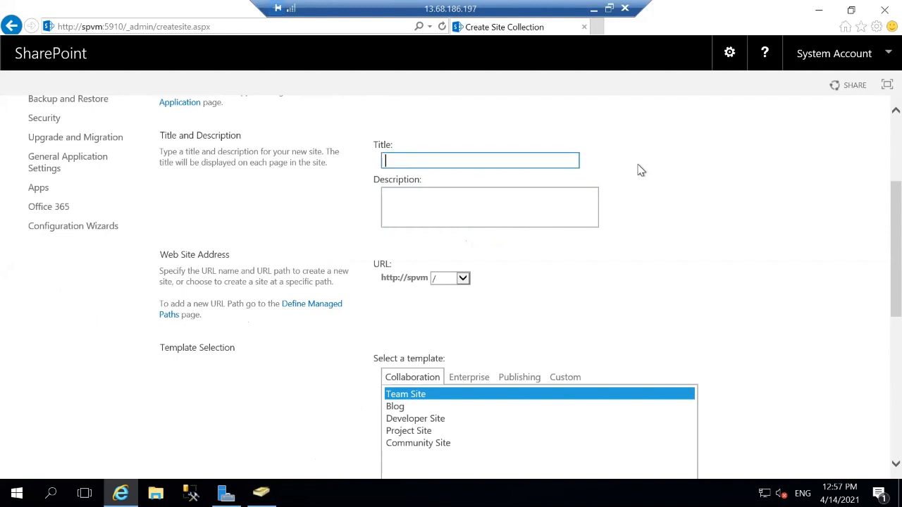
{"action": "type", "text": "kg"}
{"action": "key", "text": "BackSpace"}
{"action": "key", "text": "BackSpace"}
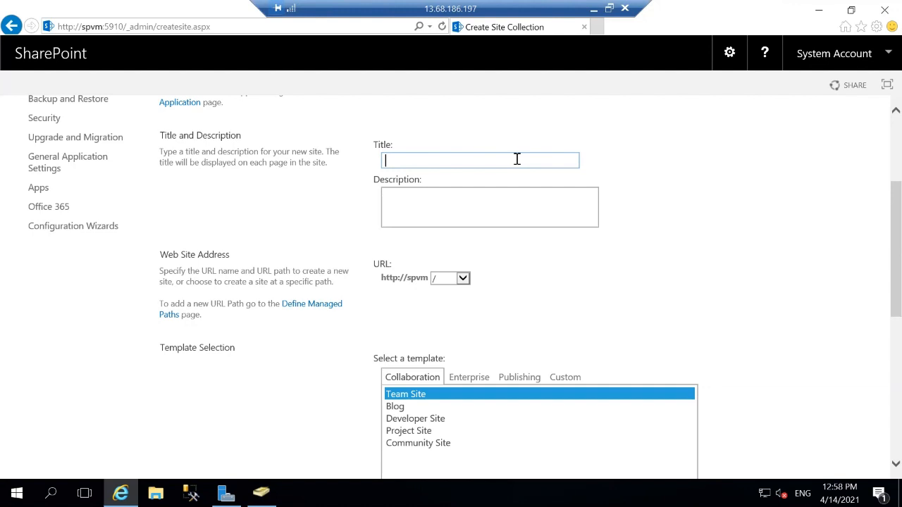
{"action": "type", "text": "IBM"}
{"action": "key", "text": "Tab"}
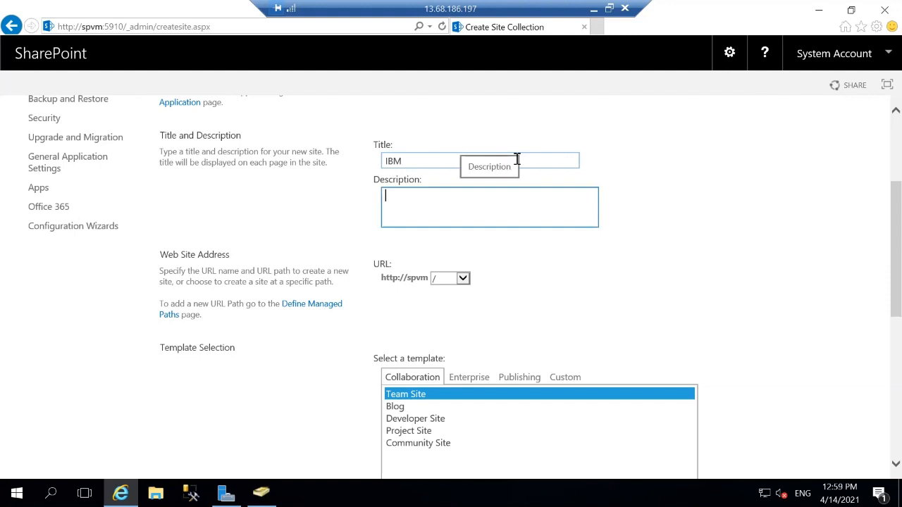
{"action": "type", "text": "IB"}
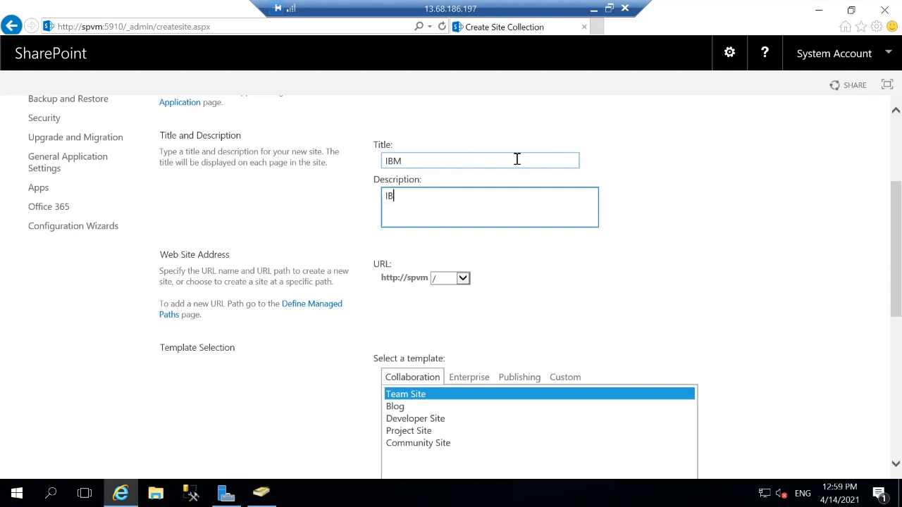
{"action": "type", "text": "M Global - Intranet Portal"}
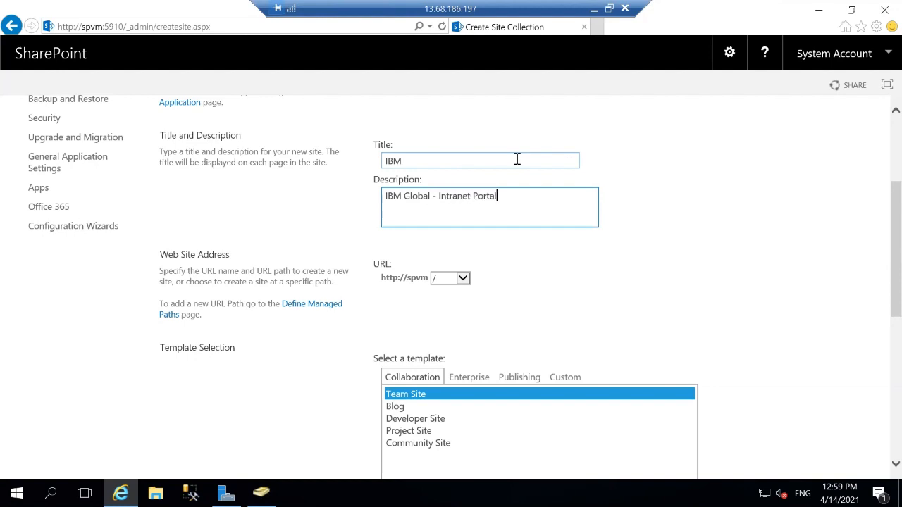
Step: Set the site collection's web address to the /sites/ path with the URL name IBMGlobal
{"action": "left_click", "coordinate": [463, 278]}
{"action": "left_click", "coordinate": [455, 286]}
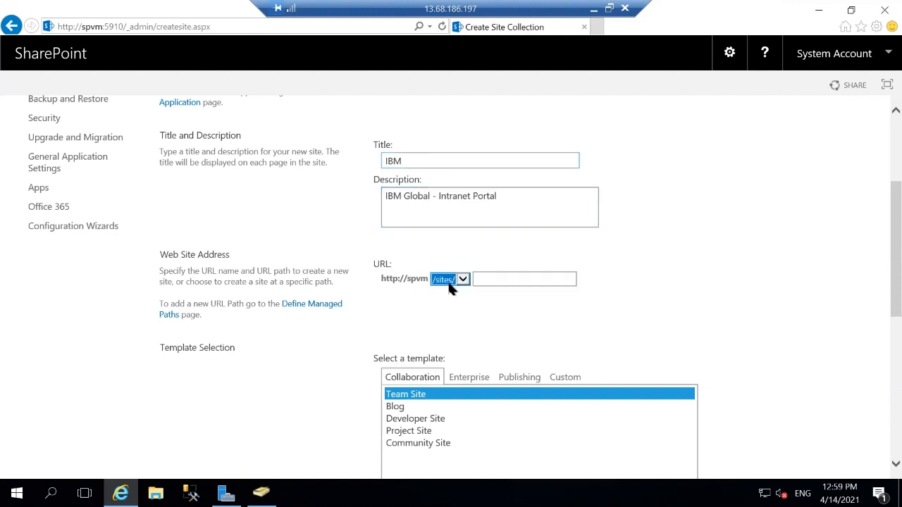
{"action": "left_click", "coordinate": [491, 277]}
{"action": "type", "text": "IBM"}
{"action": "type", "text": "-"}
{"action": "type", "text": "bal"}
{"action": "left_click", "coordinate": [528, 336]}
Step: Assign spadmin as the primary site collection administrator and validate the user name
{"action": "scroll", "coordinate": [525, 335], "scroll_direction": "down", "scroll_amount": 1}
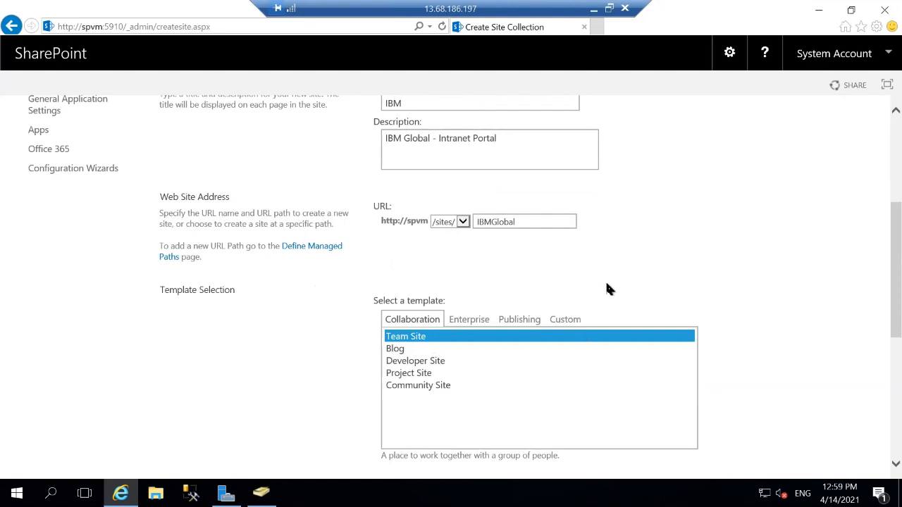
{"action": "scroll", "coordinate": [610, 289], "scroll_direction": "down", "scroll_amount": 3}
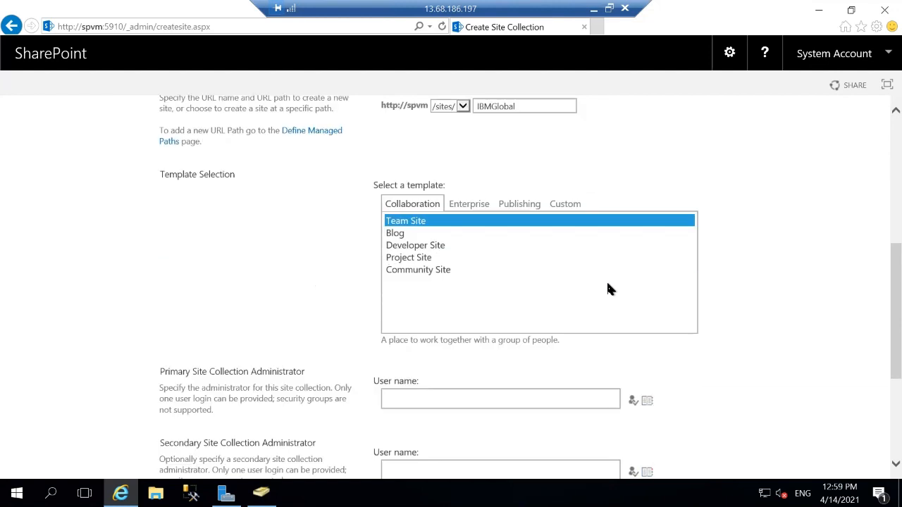
{"action": "left_click", "coordinate": [485, 396]}
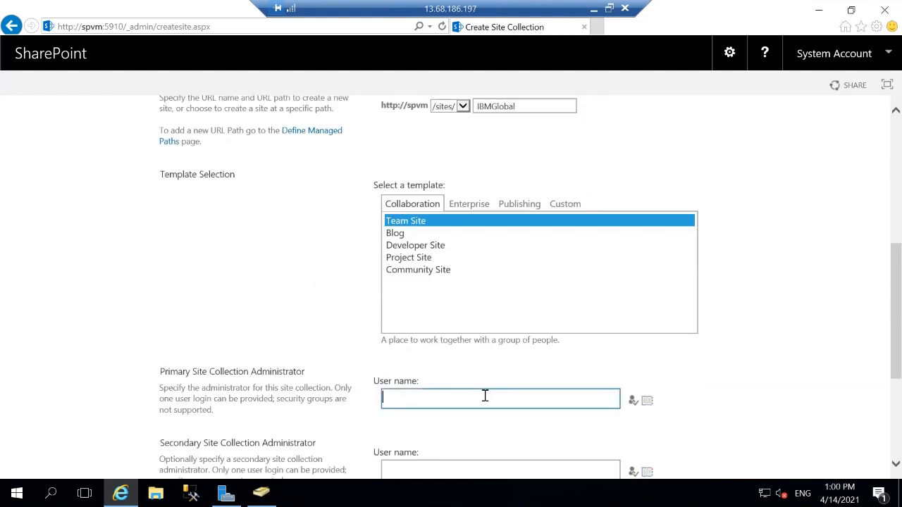
{"action": "type", "text": "spadmin"}
{"action": "left_click", "coordinate": [632, 401]}
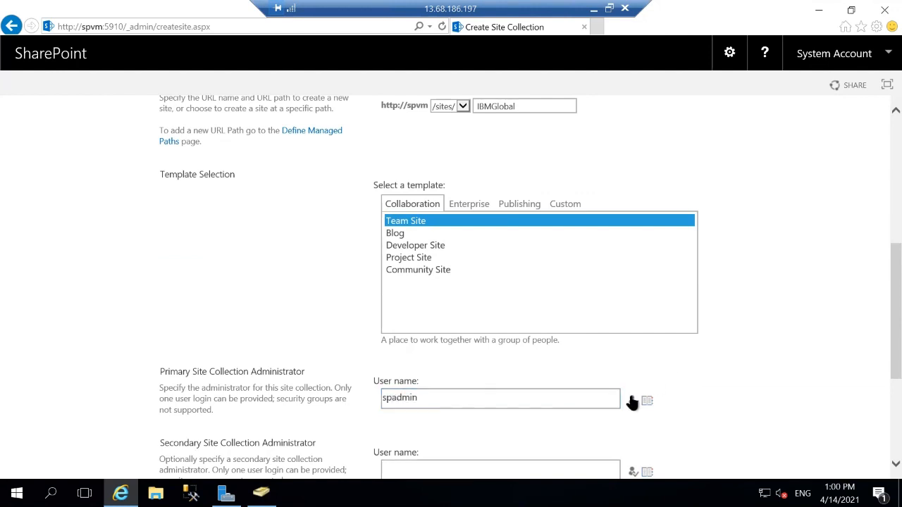
Step: Check the quota template choices for the site collection and open the Manage Quota Templates page
{"action": "scroll", "coordinate": [776, 322], "scroll_direction": "down", "scroll_amount": 3}
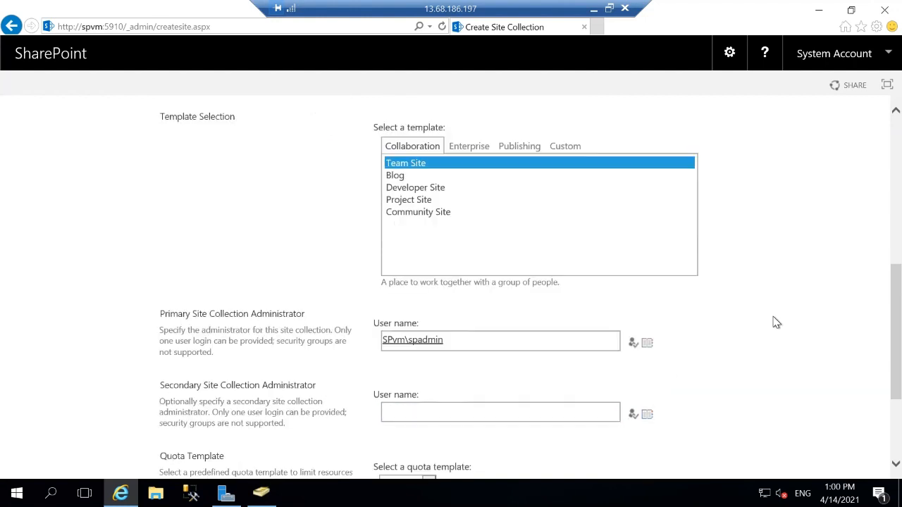
{"action": "scroll", "coordinate": [776, 322], "scroll_direction": "down", "scroll_amount": 3}
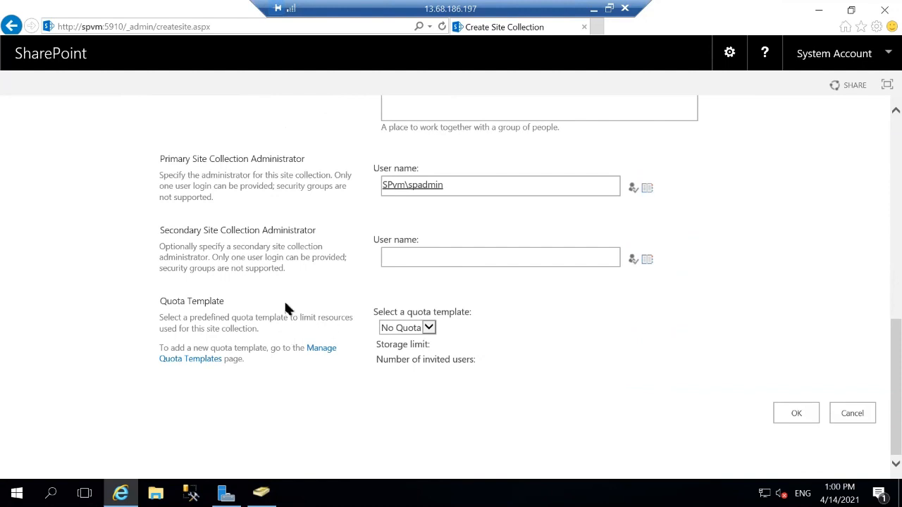
{"action": "left_click", "coordinate": [431, 331]}
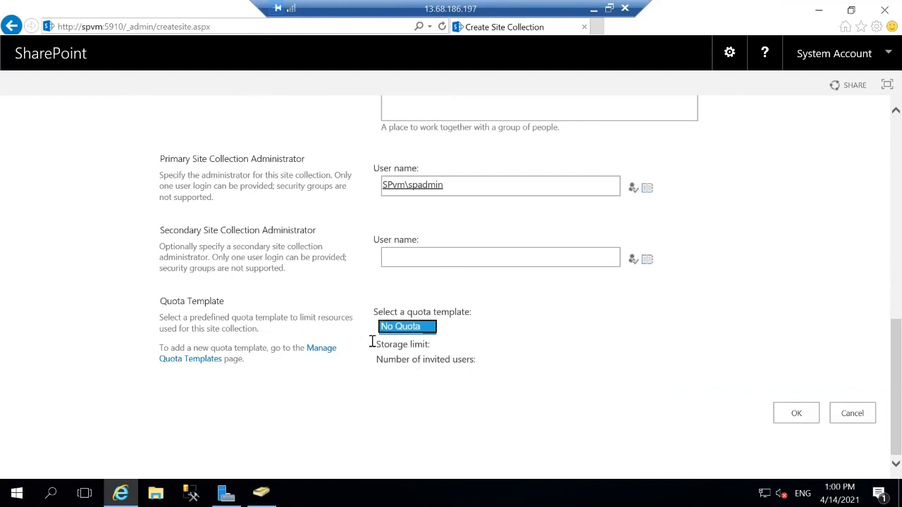
{"action": "left_click", "coordinate": [319, 352]}
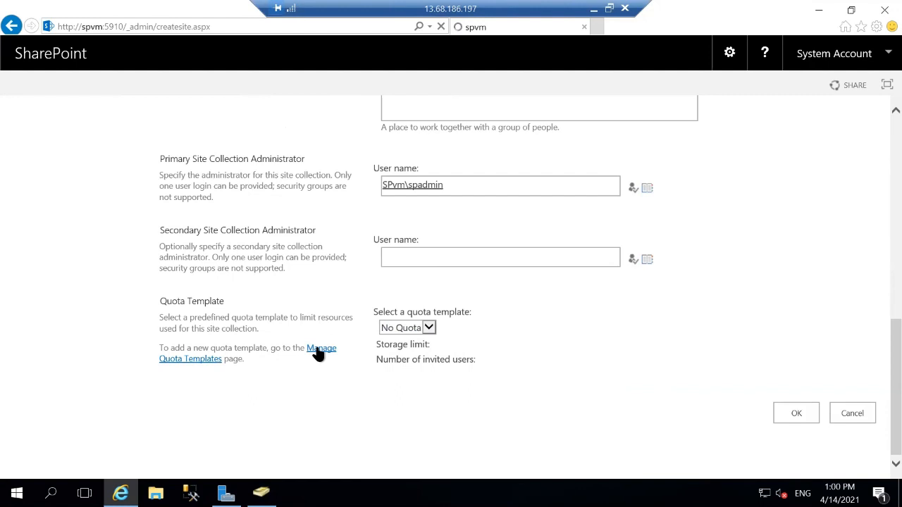